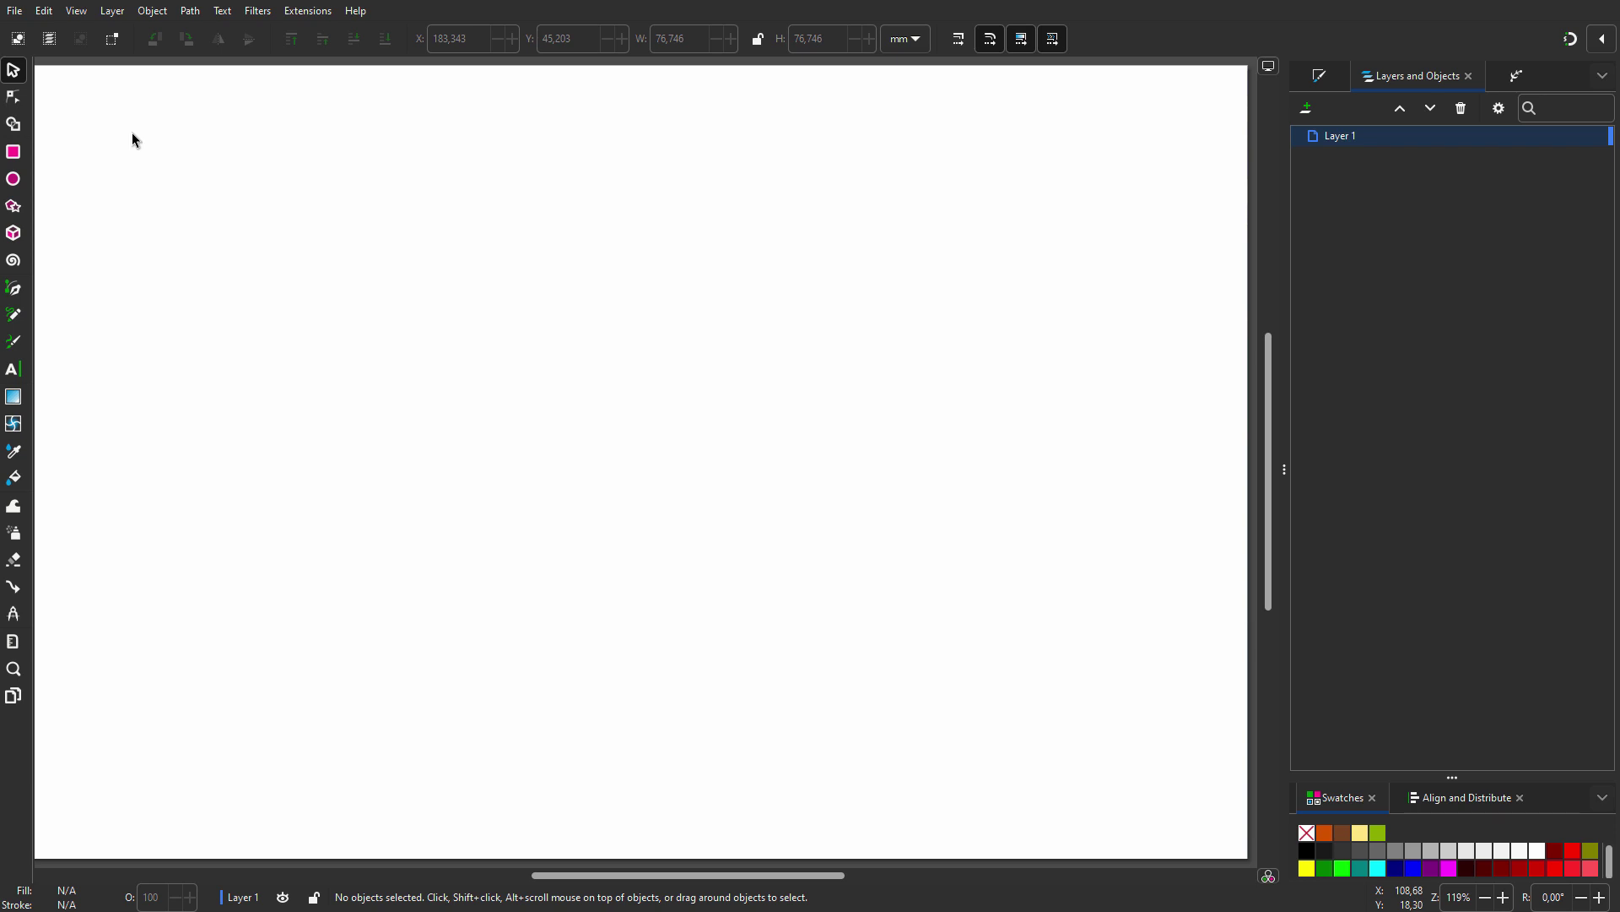
- Import Microsoft Loop logo.png onto the canvas with the default PNG import options
{"action": "left_click", "coordinate": [14, 10]}
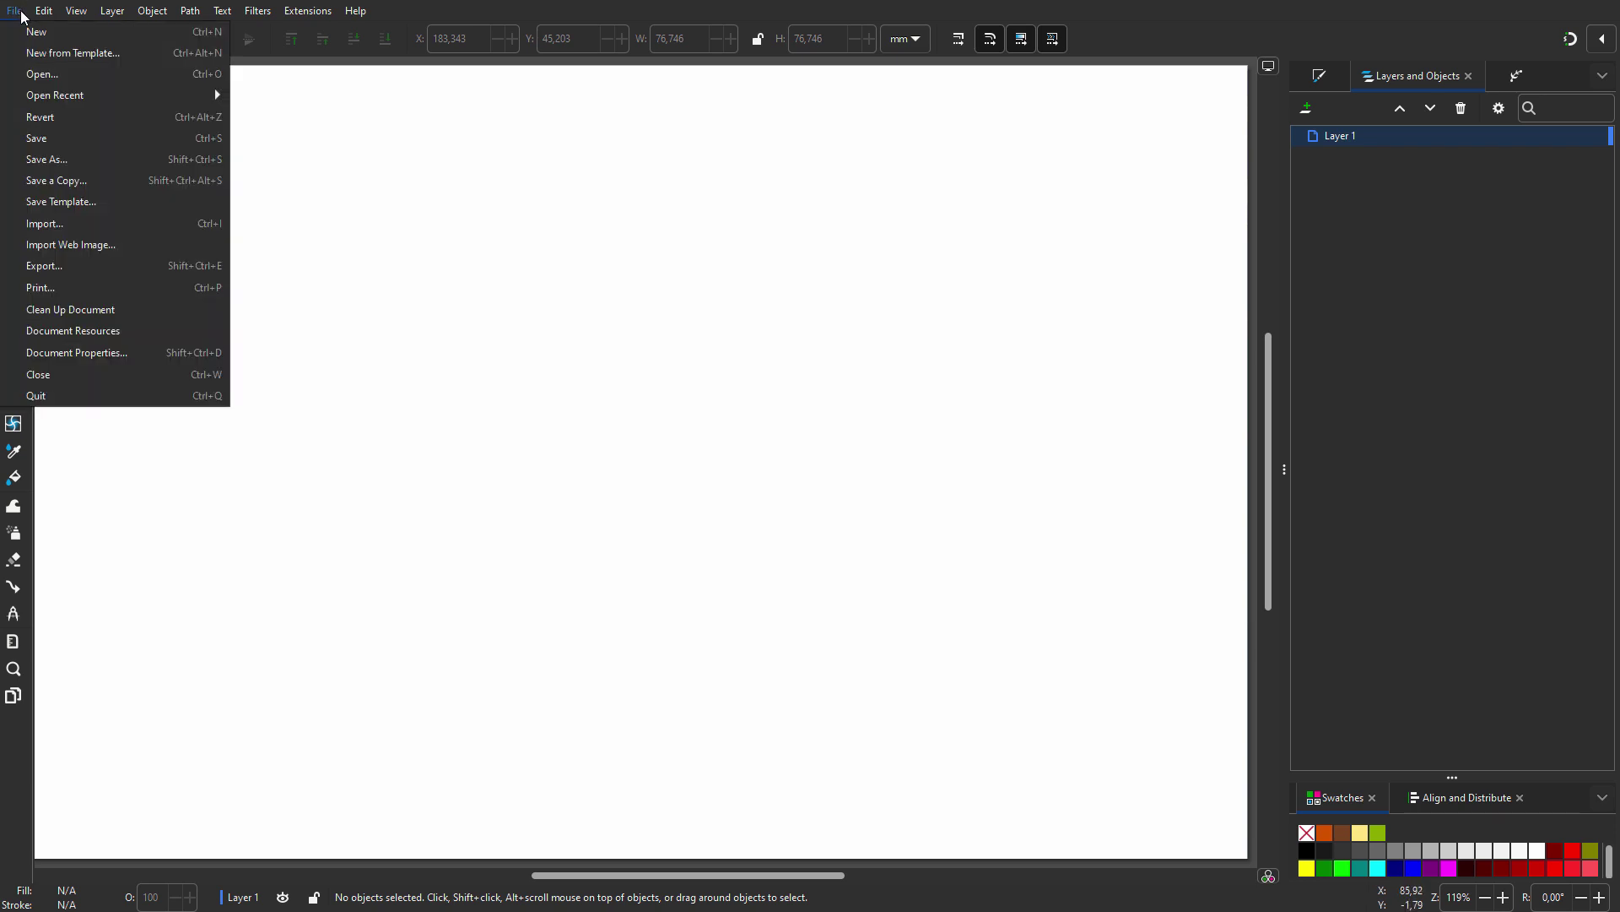
{"action": "left_click", "coordinate": [70, 232]}
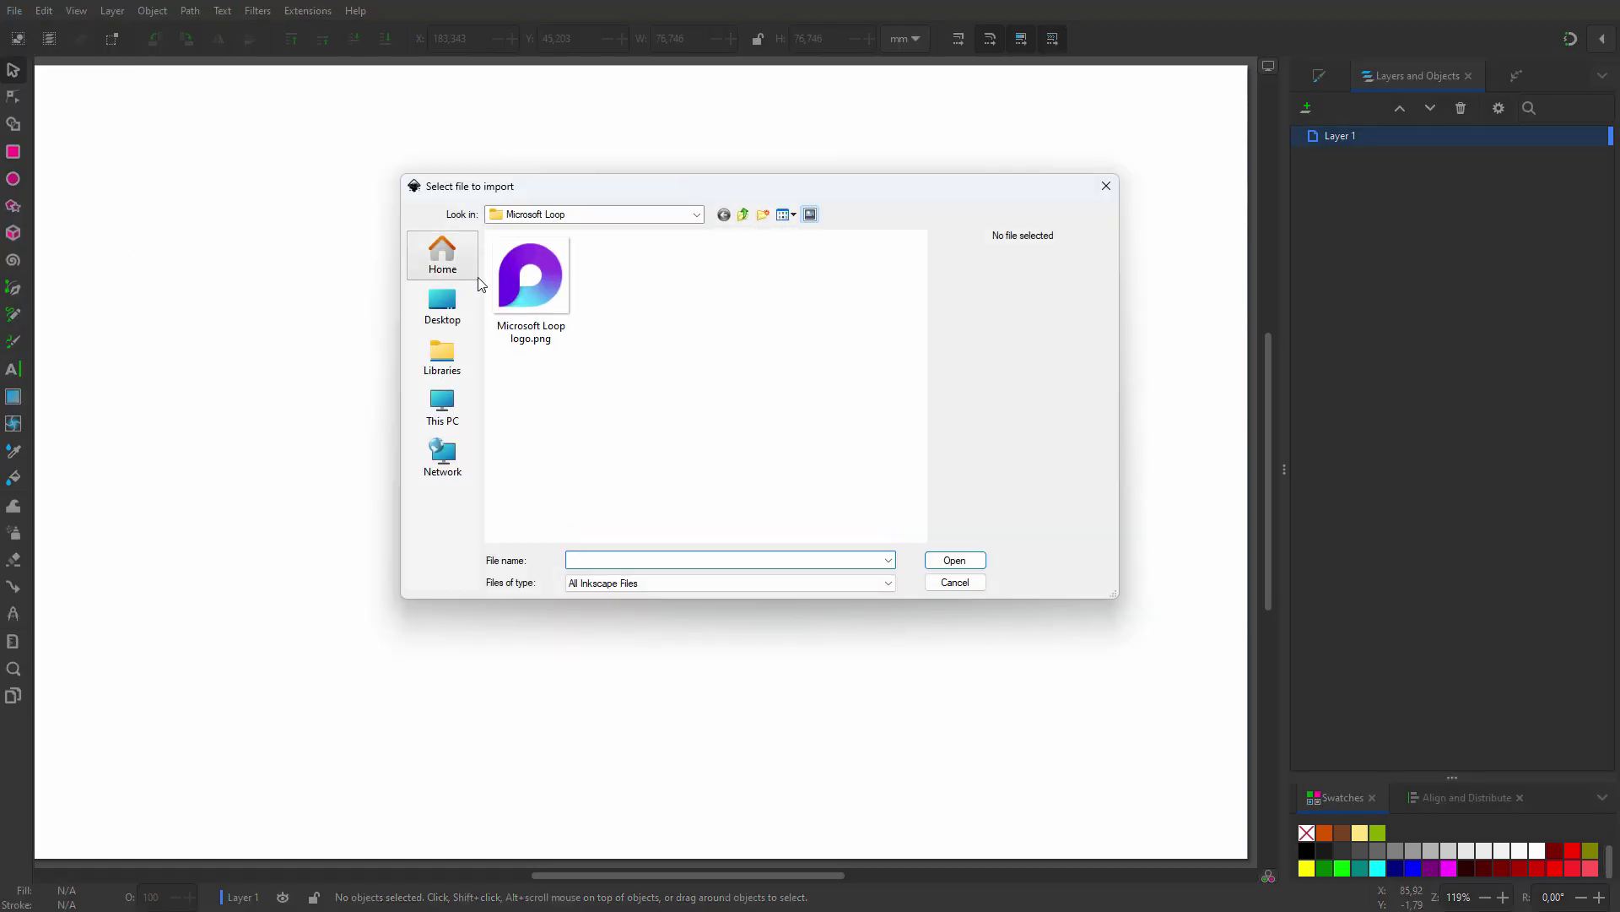
{"action": "left_click", "coordinate": [530, 275]}
{"action": "key", "text": "Return"}
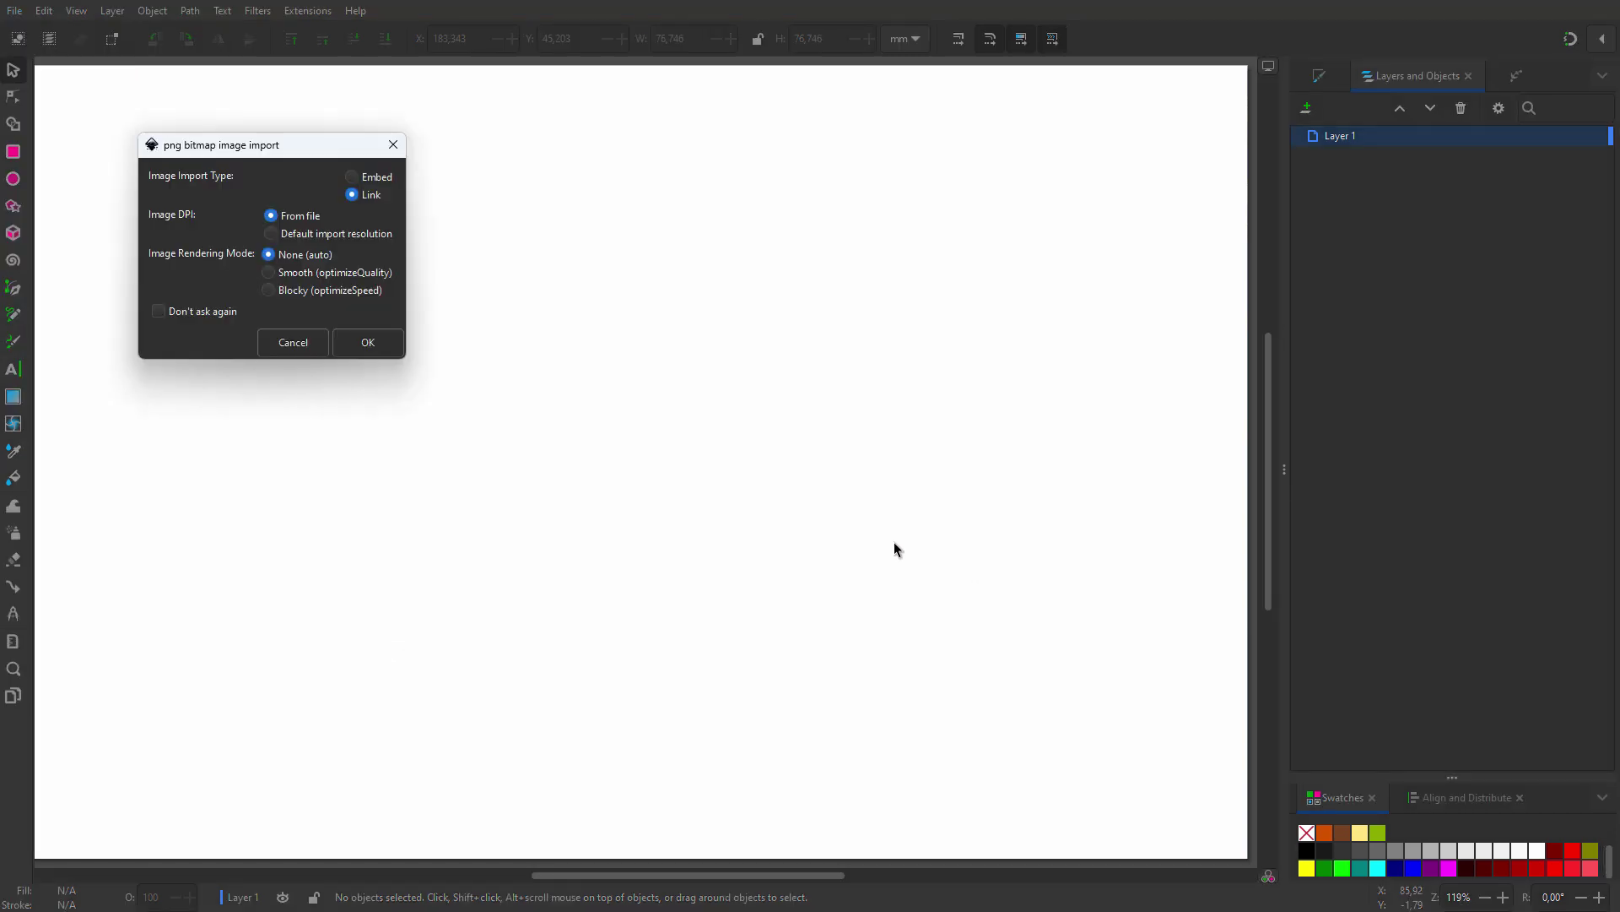
{"action": "key", "text": "Return"}
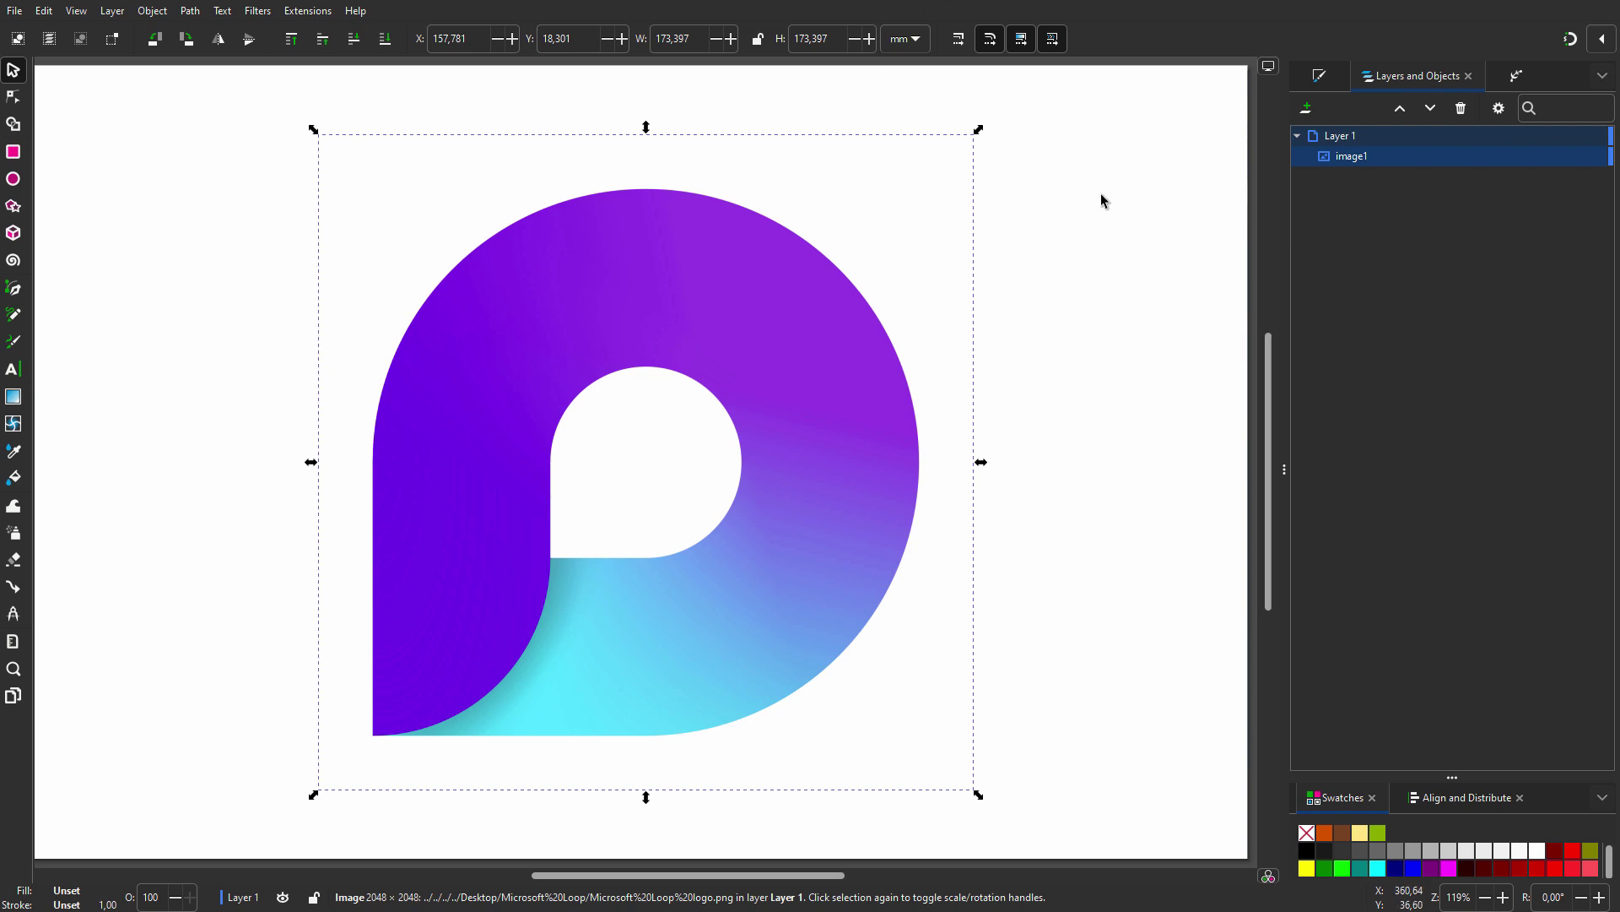
- Add a new Layer 2 and lock Layer 1
{"action": "left_click", "coordinate": [1309, 110]}
{"action": "left_click", "coordinate": [902, 511]}
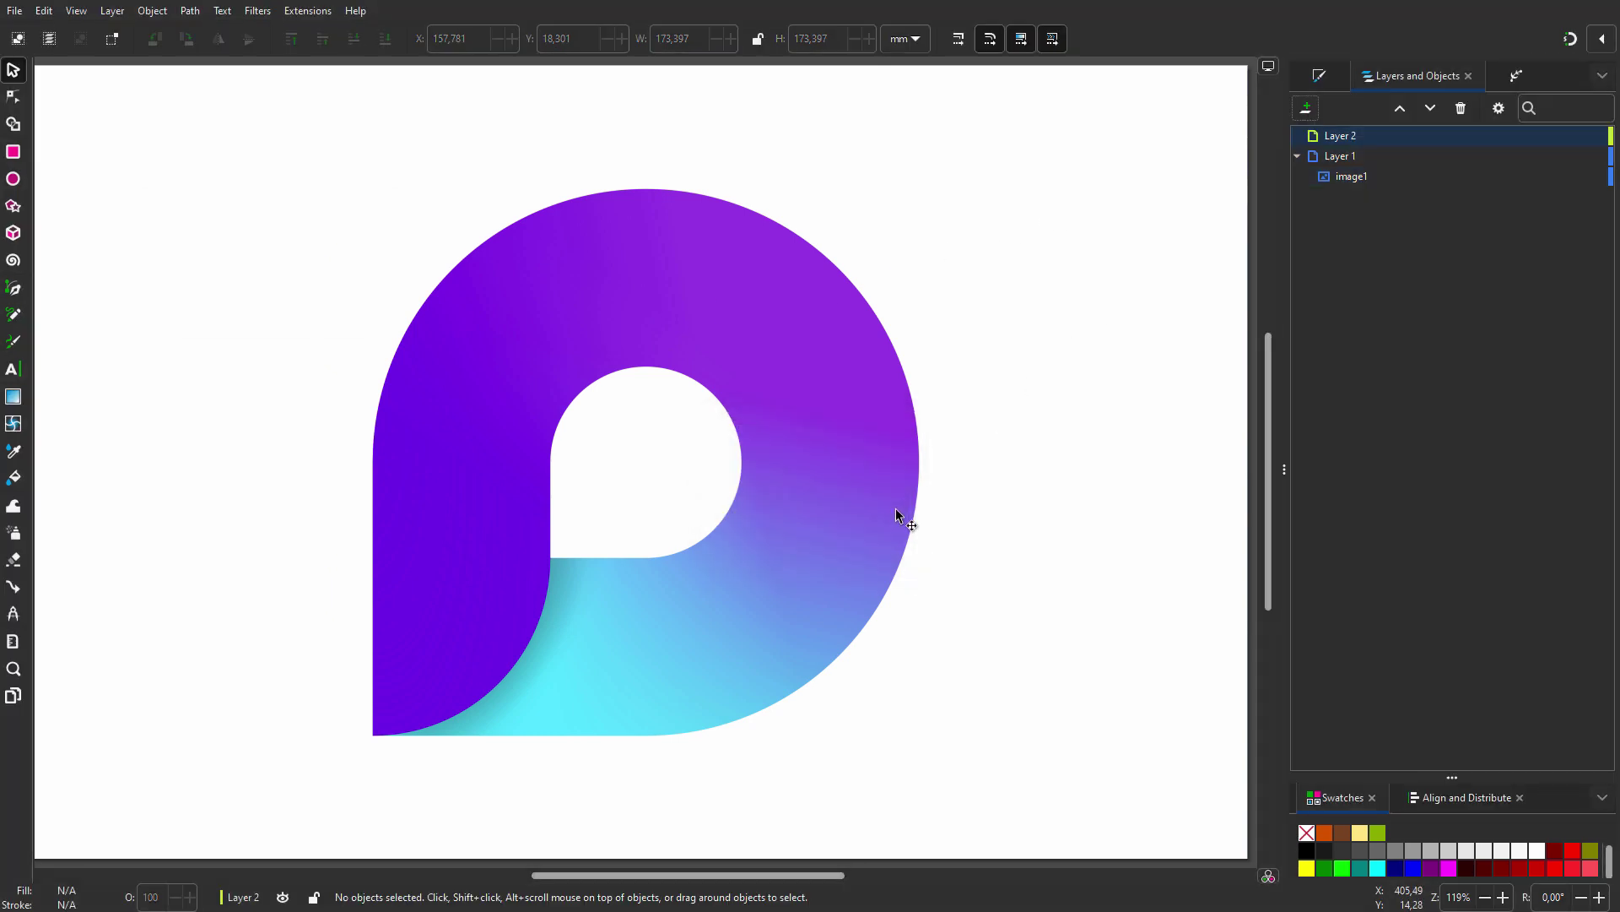
{"action": "left_click", "coordinate": [1596, 157]}
- Draw a circle over the logo and set its fill alpha to 0, then 1
{"action": "left_click", "coordinate": [12, 179]}
{"action": "mouse_move", "coordinate": [563, 280]}
{"action": "left_mouse_down"}
{"action": "mouse_move", "coordinate": [752, 460]}
{"action": "mouse_move", "coordinate": [1005, 816]}
{"action": "left_mouse_up"}
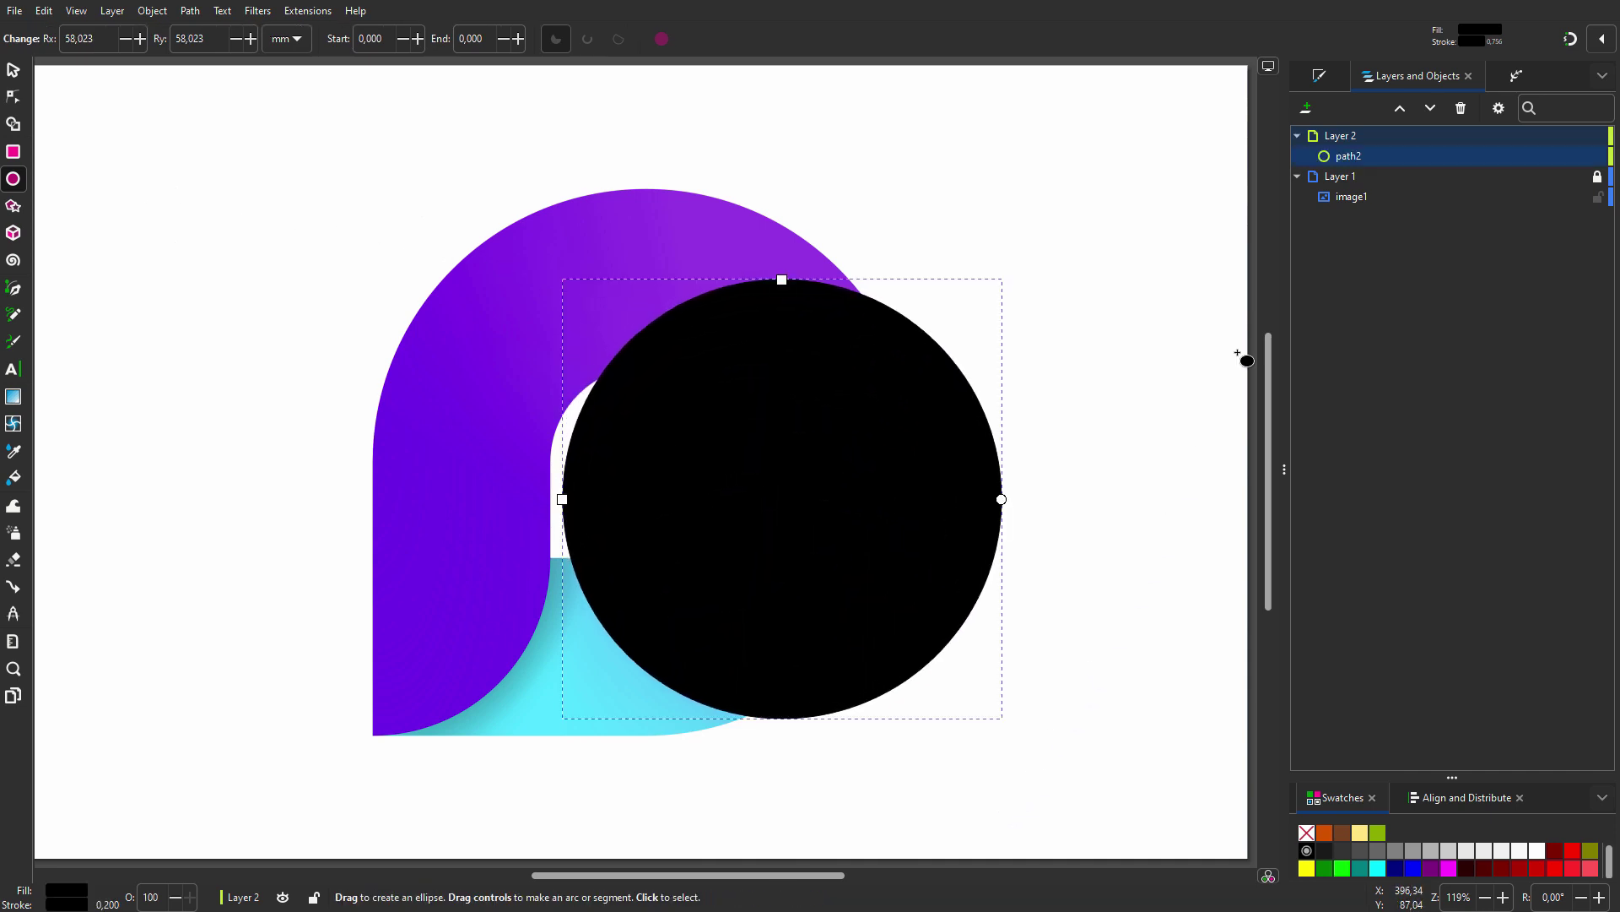
{"action": "left_click", "coordinate": [1316, 75]}
{"action": "left_click_drag", "start_coordinate": [1524, 328], "coordinate": [1298, 326]}
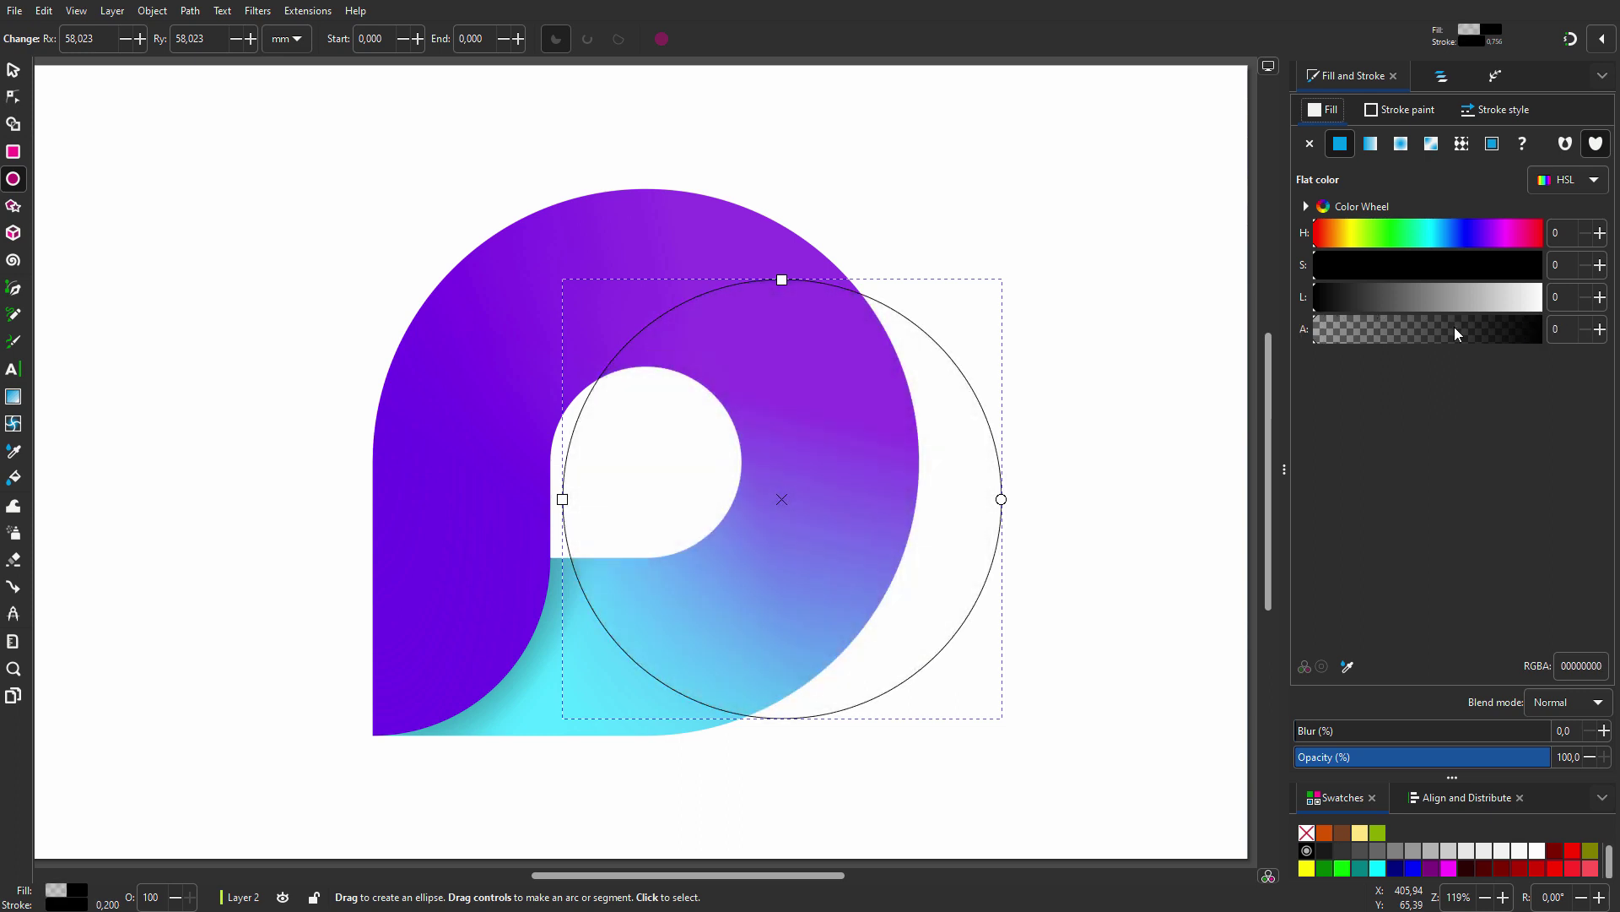
{"action": "left_click", "coordinate": [1598, 330]}
- Move and scale the transparent circle to match the logo's outer edge
{"action": "key", "text": "s"}
{"action": "left_click_drag", "start_coordinate": [667, 461], "coordinate": [761, 331]}
{"action": "left_click_drag", "start_coordinate": [926, 398], "coordinate": [780, 525]}
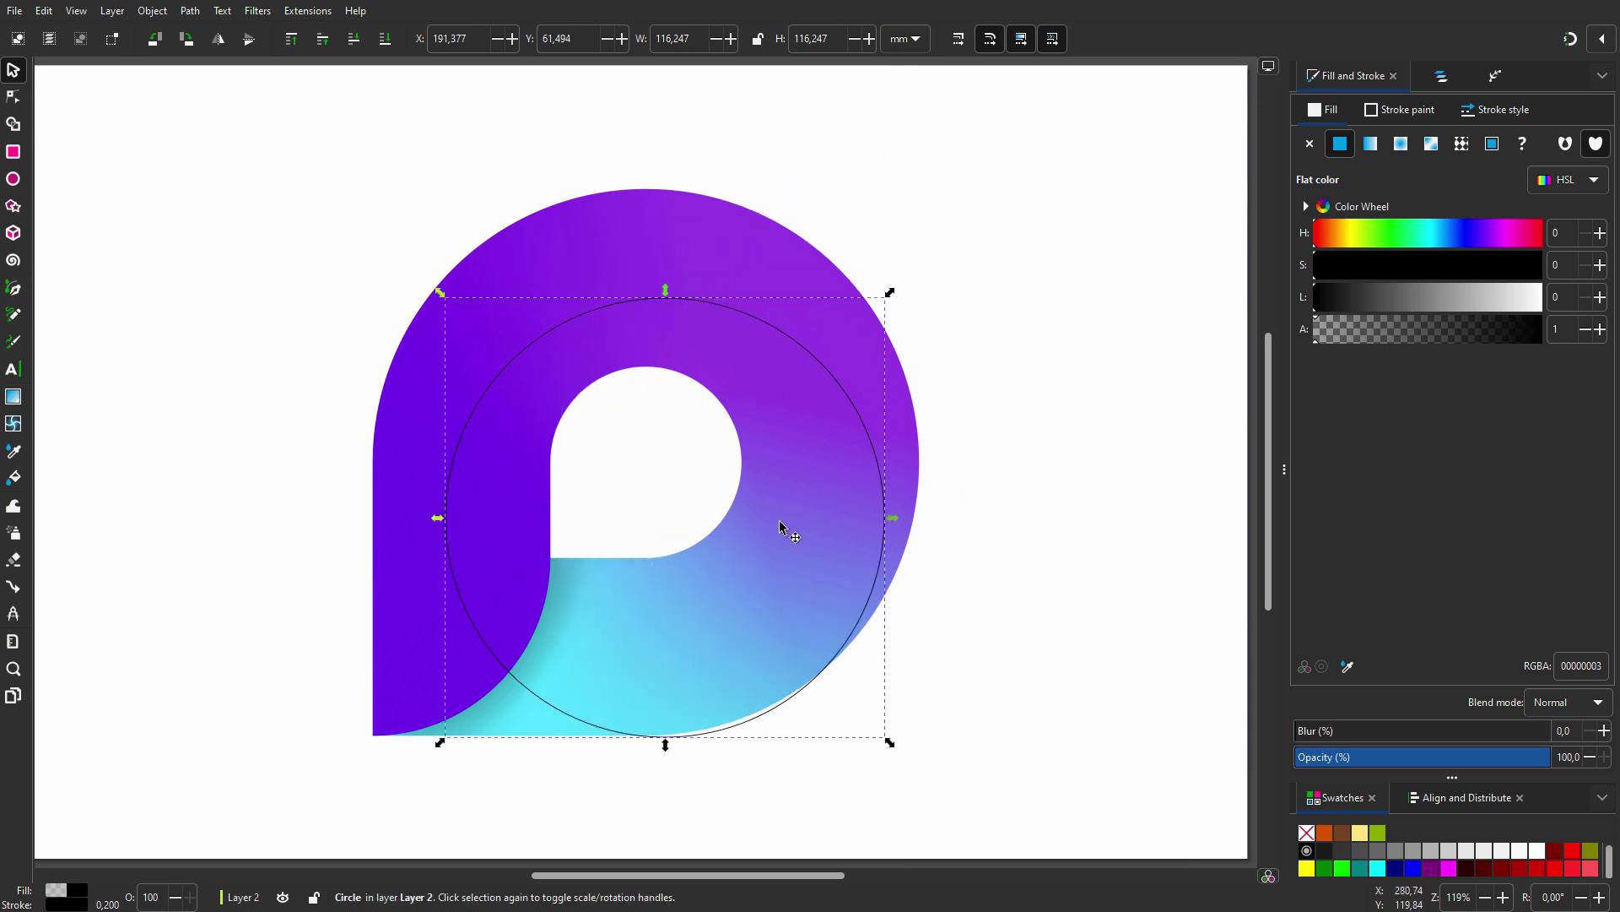
{"action": "left_click_drag", "start_coordinate": [694, 617], "coordinate": [670, 564]}
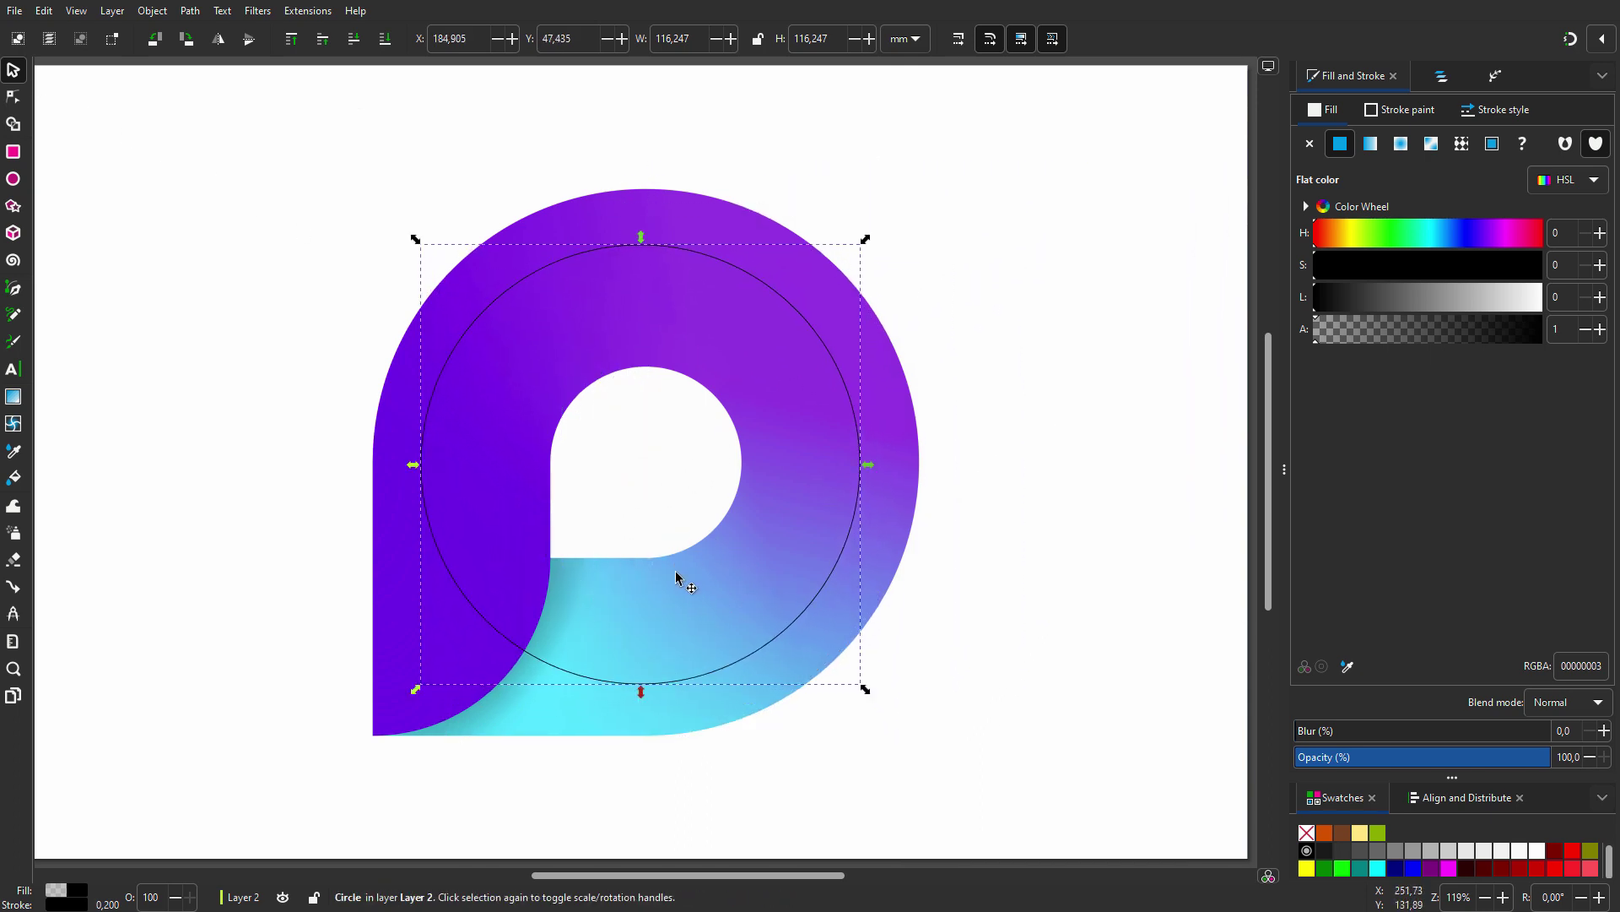
{"action": "left_click_drag", "start_coordinate": [865, 691], "coordinate": [916, 763]}
{"action": "left_click_drag", "start_coordinate": [712, 604], "coordinate": [716, 603]}
{"action": "left_click_drag", "start_coordinate": [922, 736], "coordinate": [749, 564]}
- Duplicate the circle and use Path > Difference to cut the inner hole, forming a ring
{"action": "right_click", "coordinate": [794, 493]}
{"action": "left_click", "coordinate": [855, 579]}
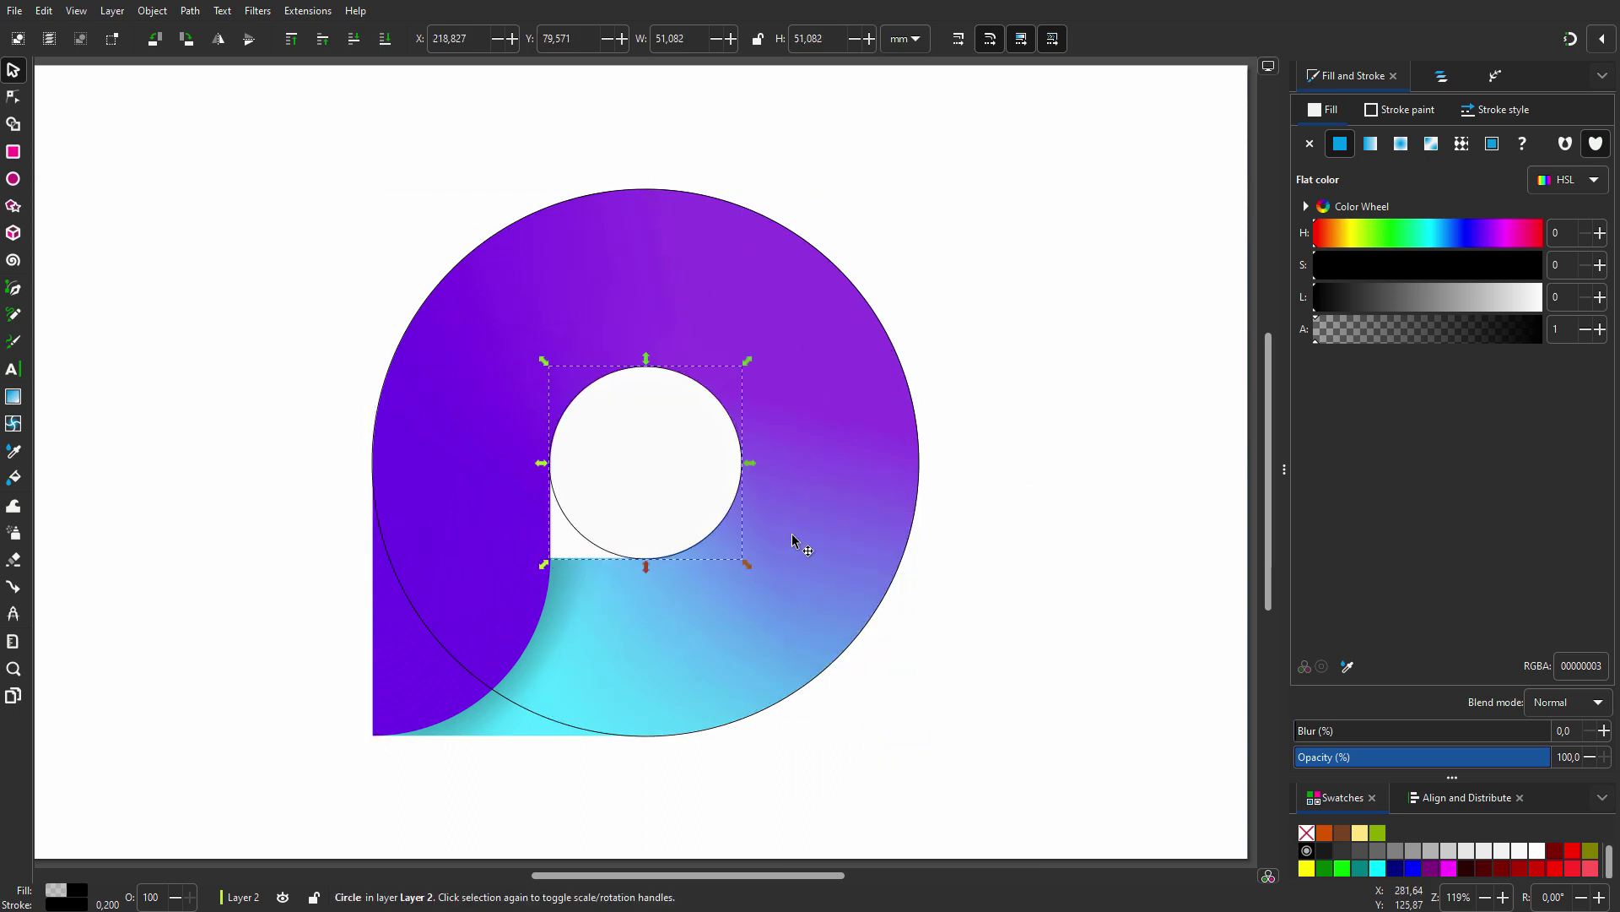
{"action": "left_click", "coordinate": [830, 465], "text": "shift"}
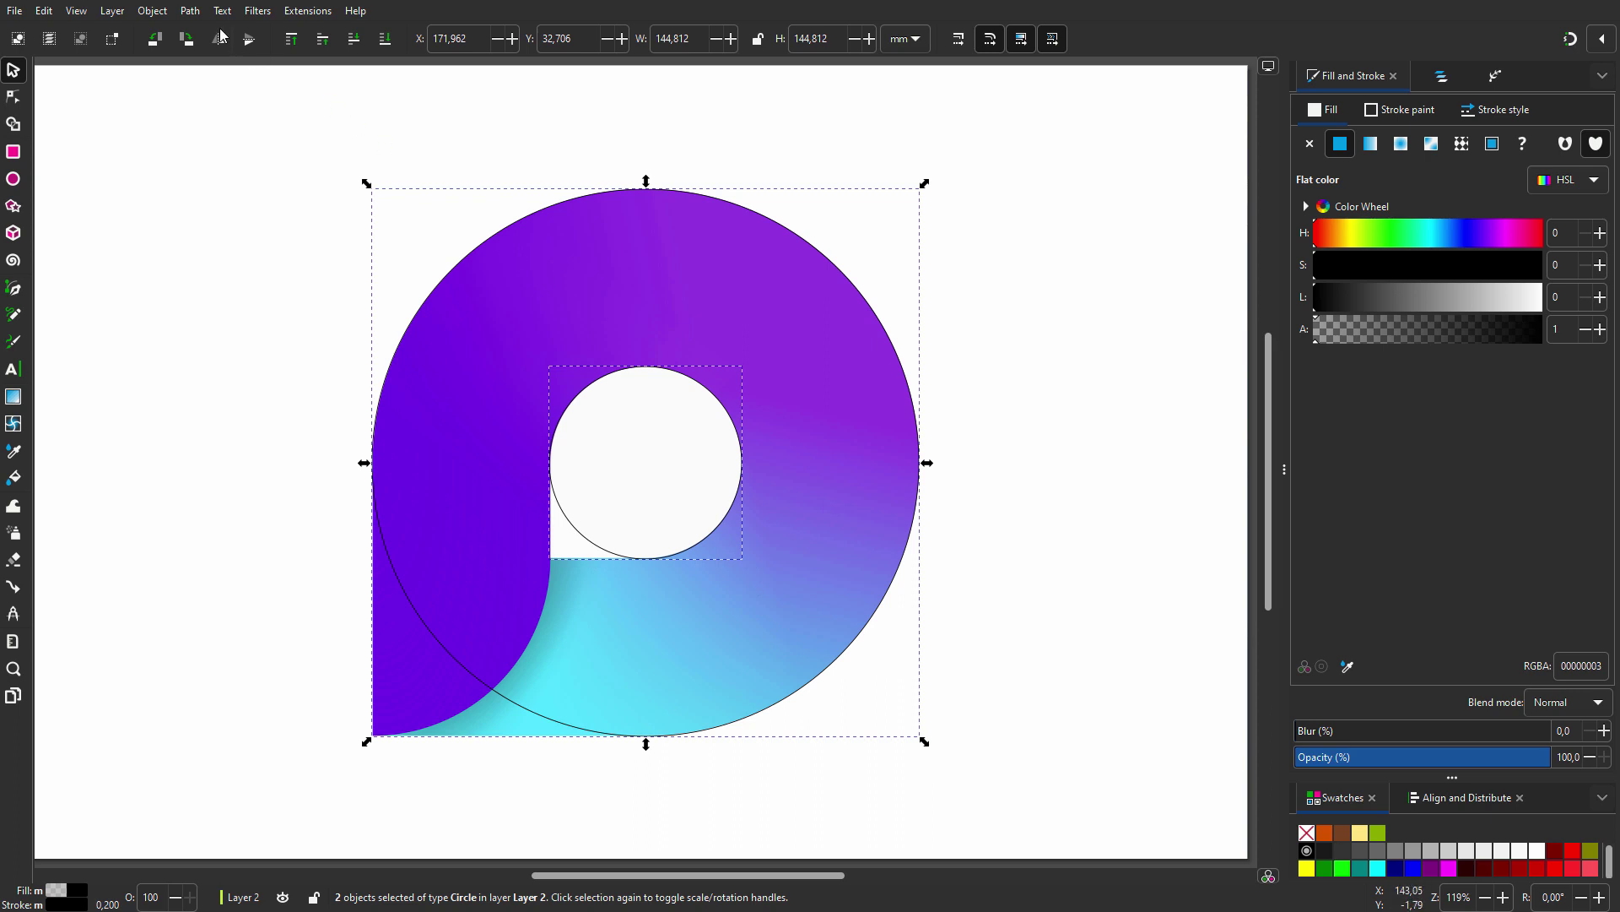
{"action": "left_click", "coordinate": [191, 11]}
{"action": "left_click", "coordinate": [232, 123]}
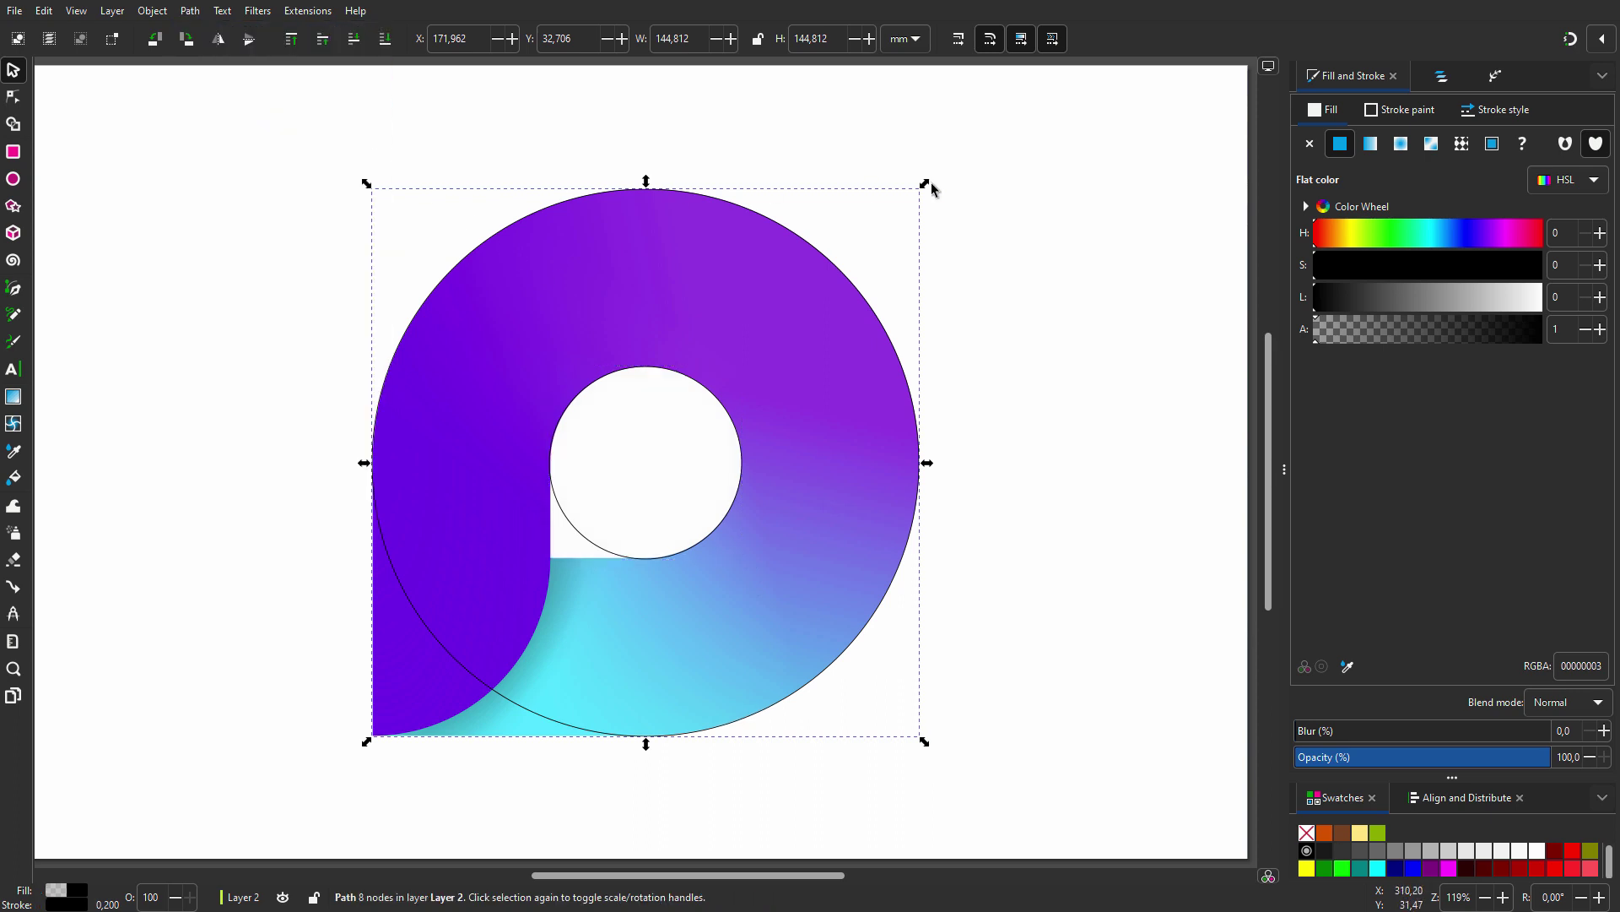
{"action": "left_click", "coordinate": [1442, 76]}
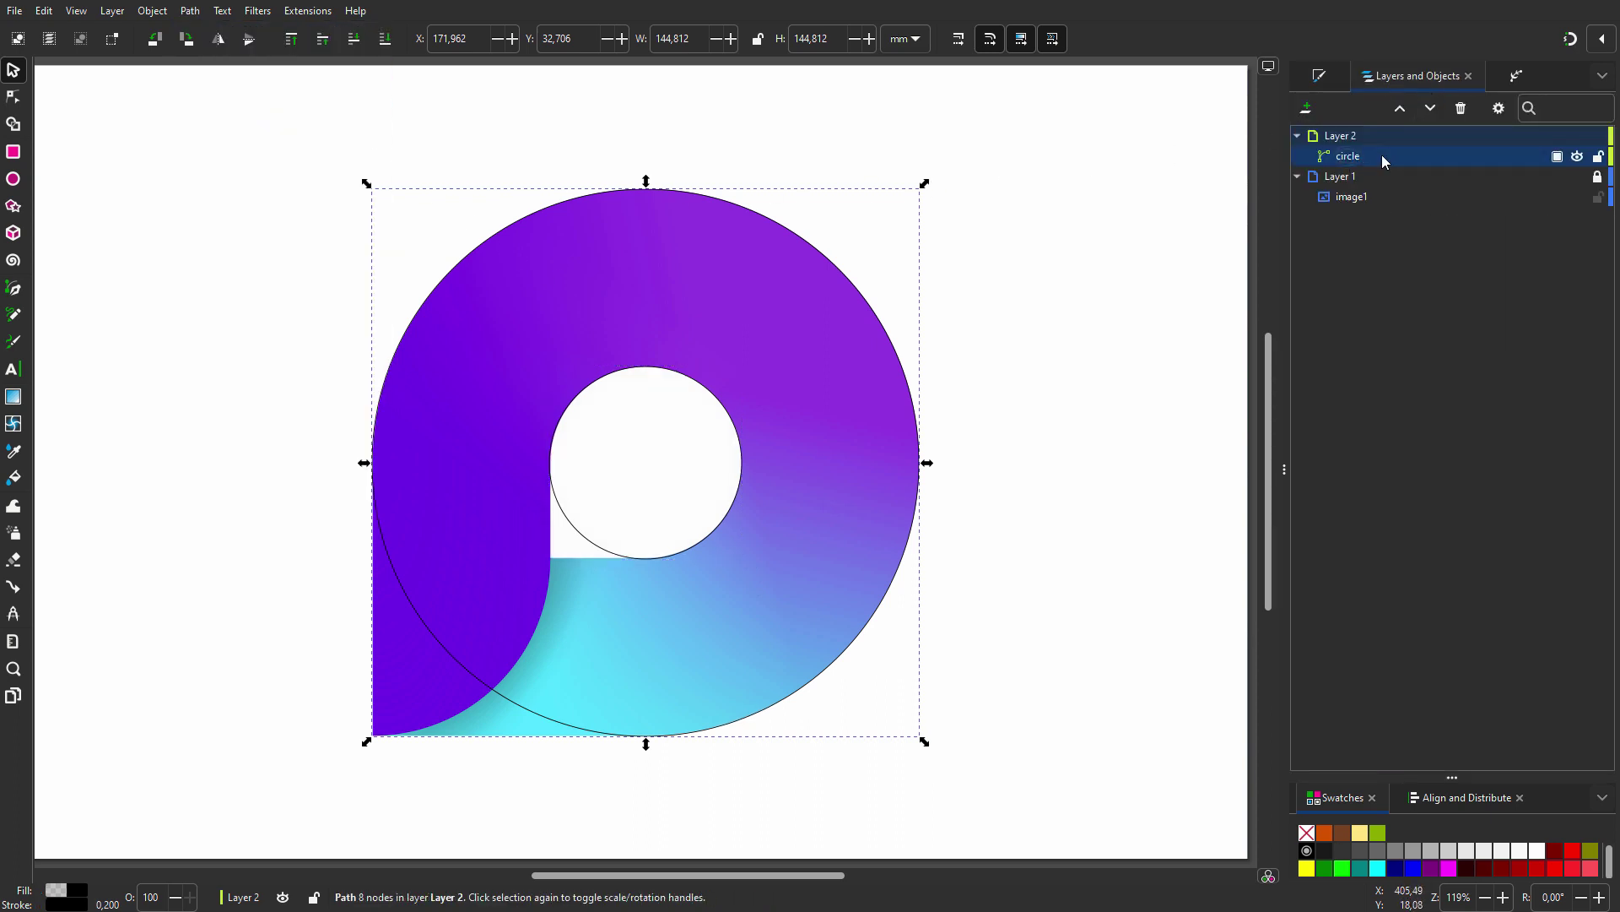
- Draw a rectangle under the logo's hole, widened to the logo's left edge
{"action": "left_click", "coordinate": [13, 152]}
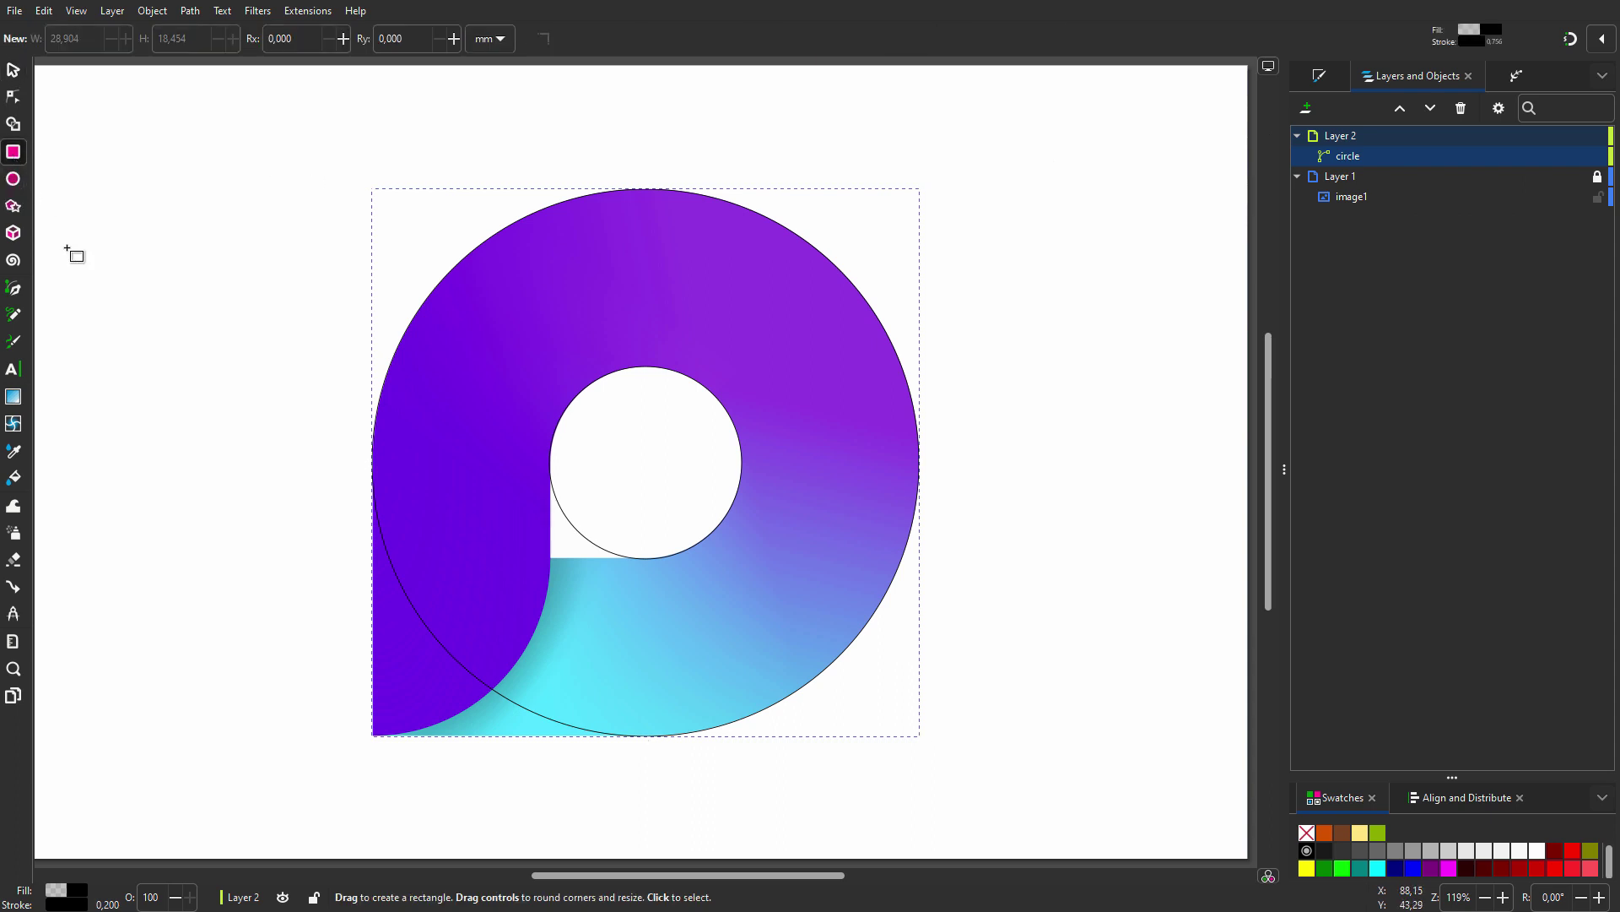
{"action": "left_click_drag", "start_coordinate": [227, 600], "coordinate": [343, 668]}
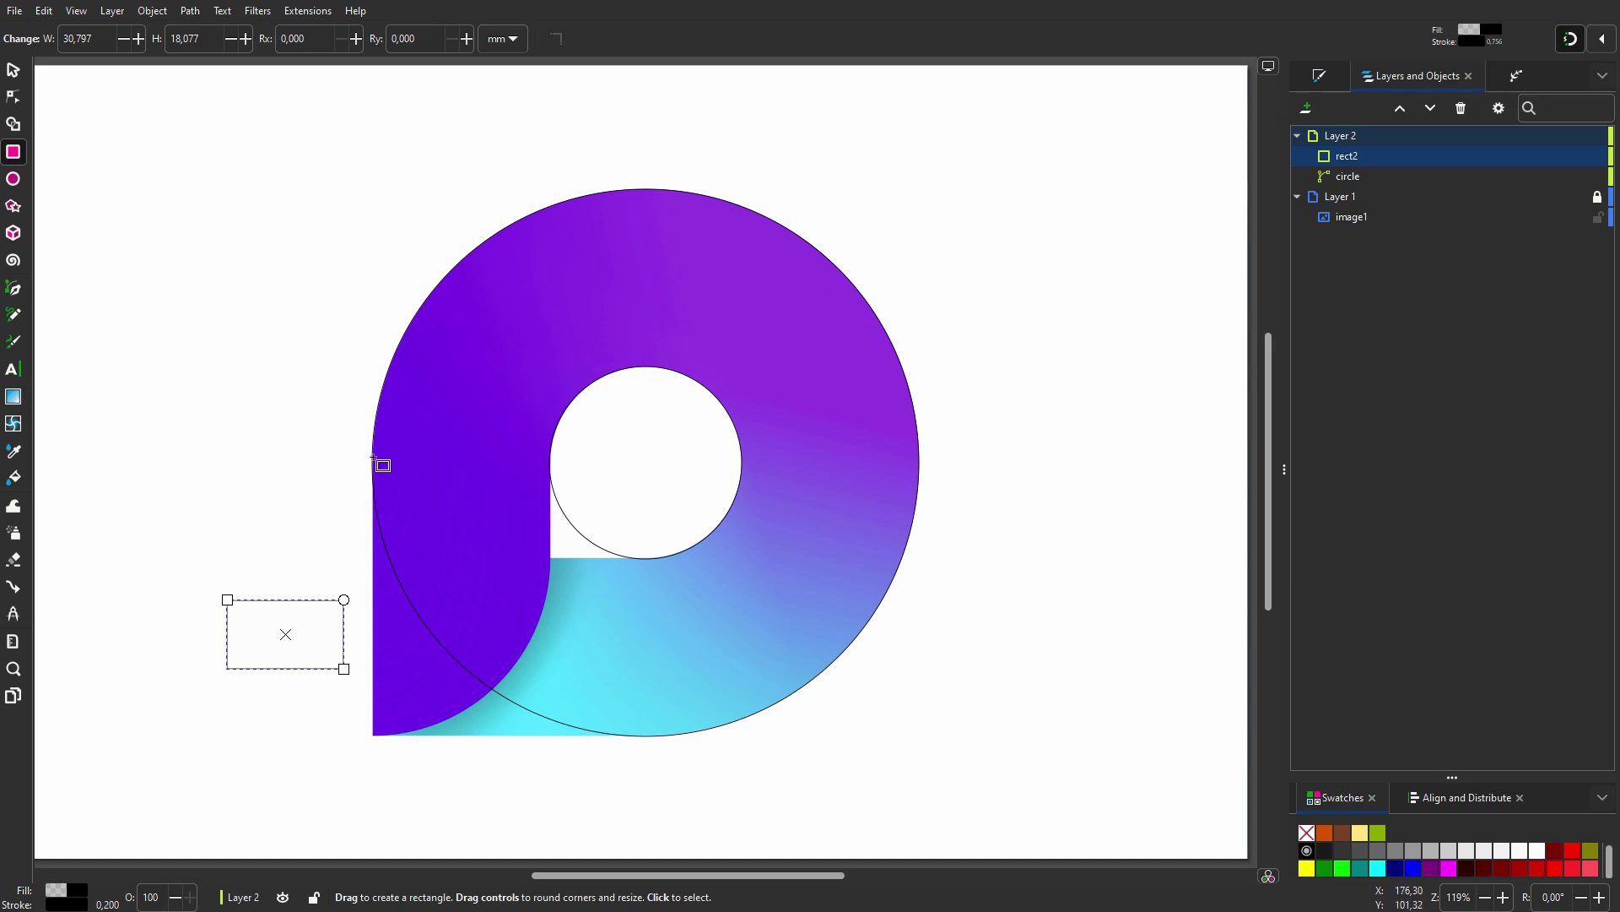
{"action": "key", "text": "s"}
{"action": "left_click_drag", "start_coordinate": [283, 645], "coordinate": [585, 738]}
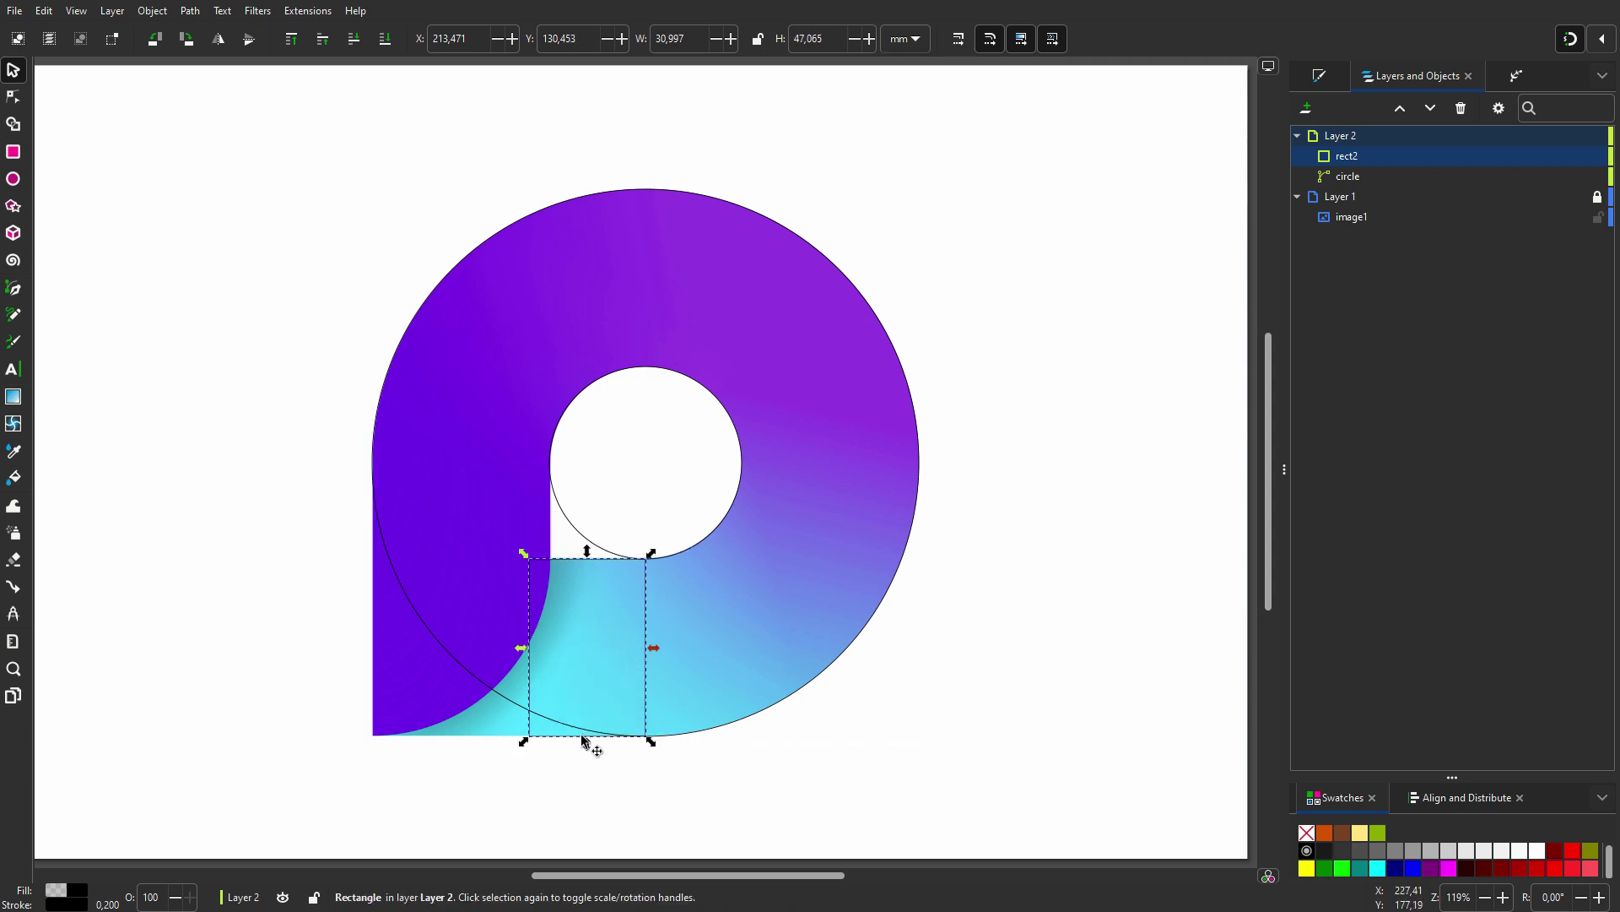
{"action": "left_click_drag", "start_coordinate": [521, 648], "coordinate": [373, 656]}
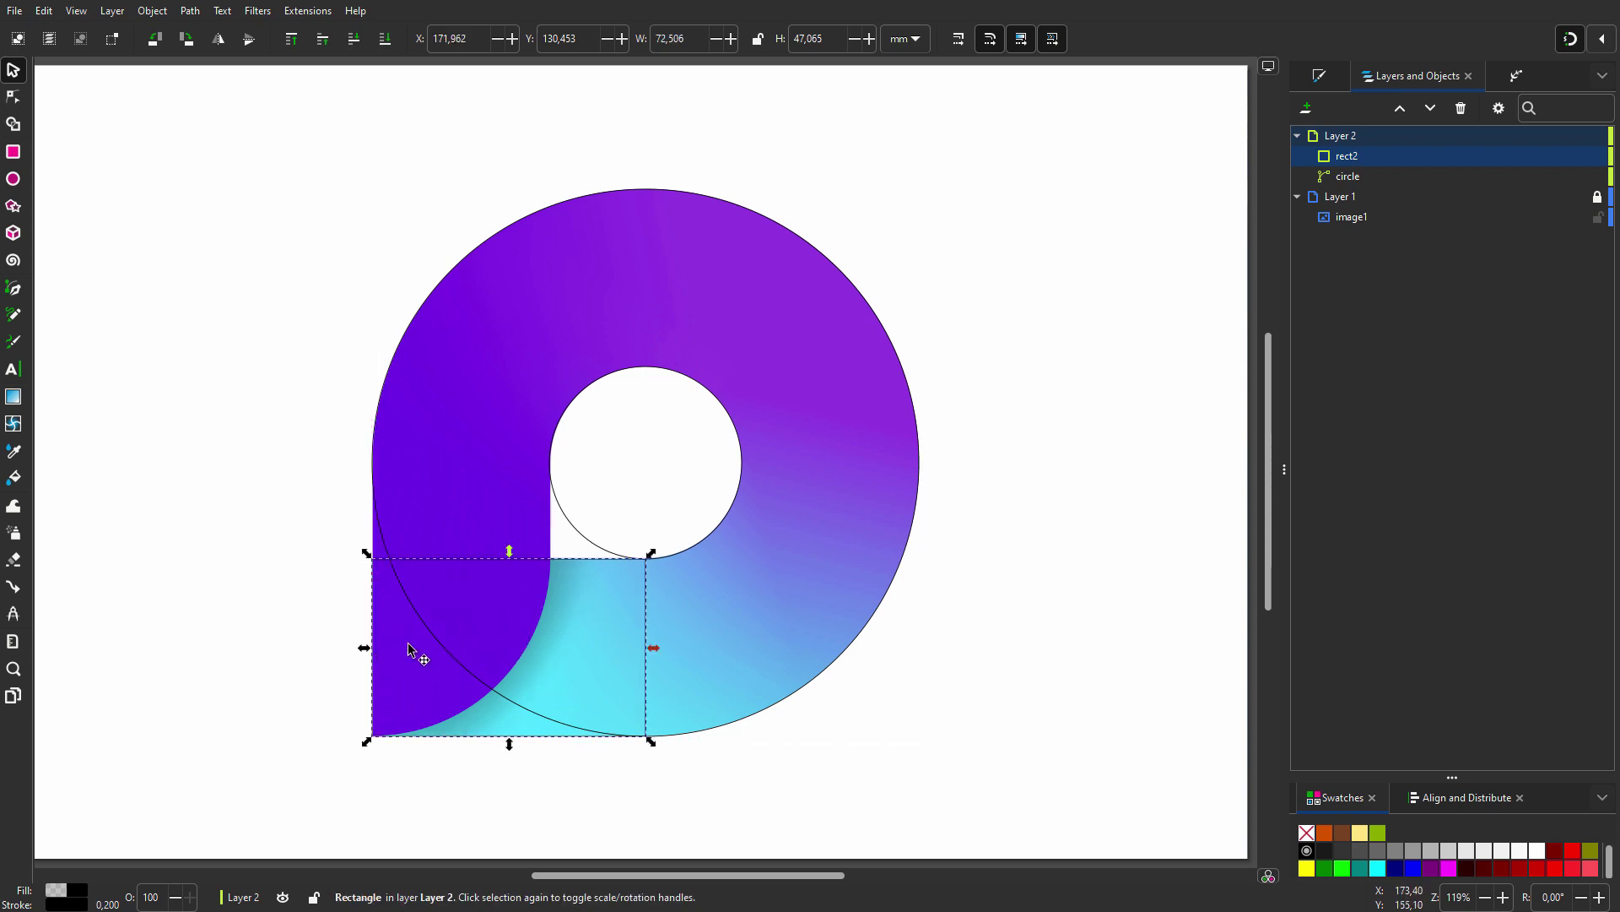
- Duplicate the rectangle, rotate the copy 90°, and place it over the logo's left side
{"action": "right_click", "coordinate": [595, 608]}
{"action": "left_click", "coordinate": [712, 312]}
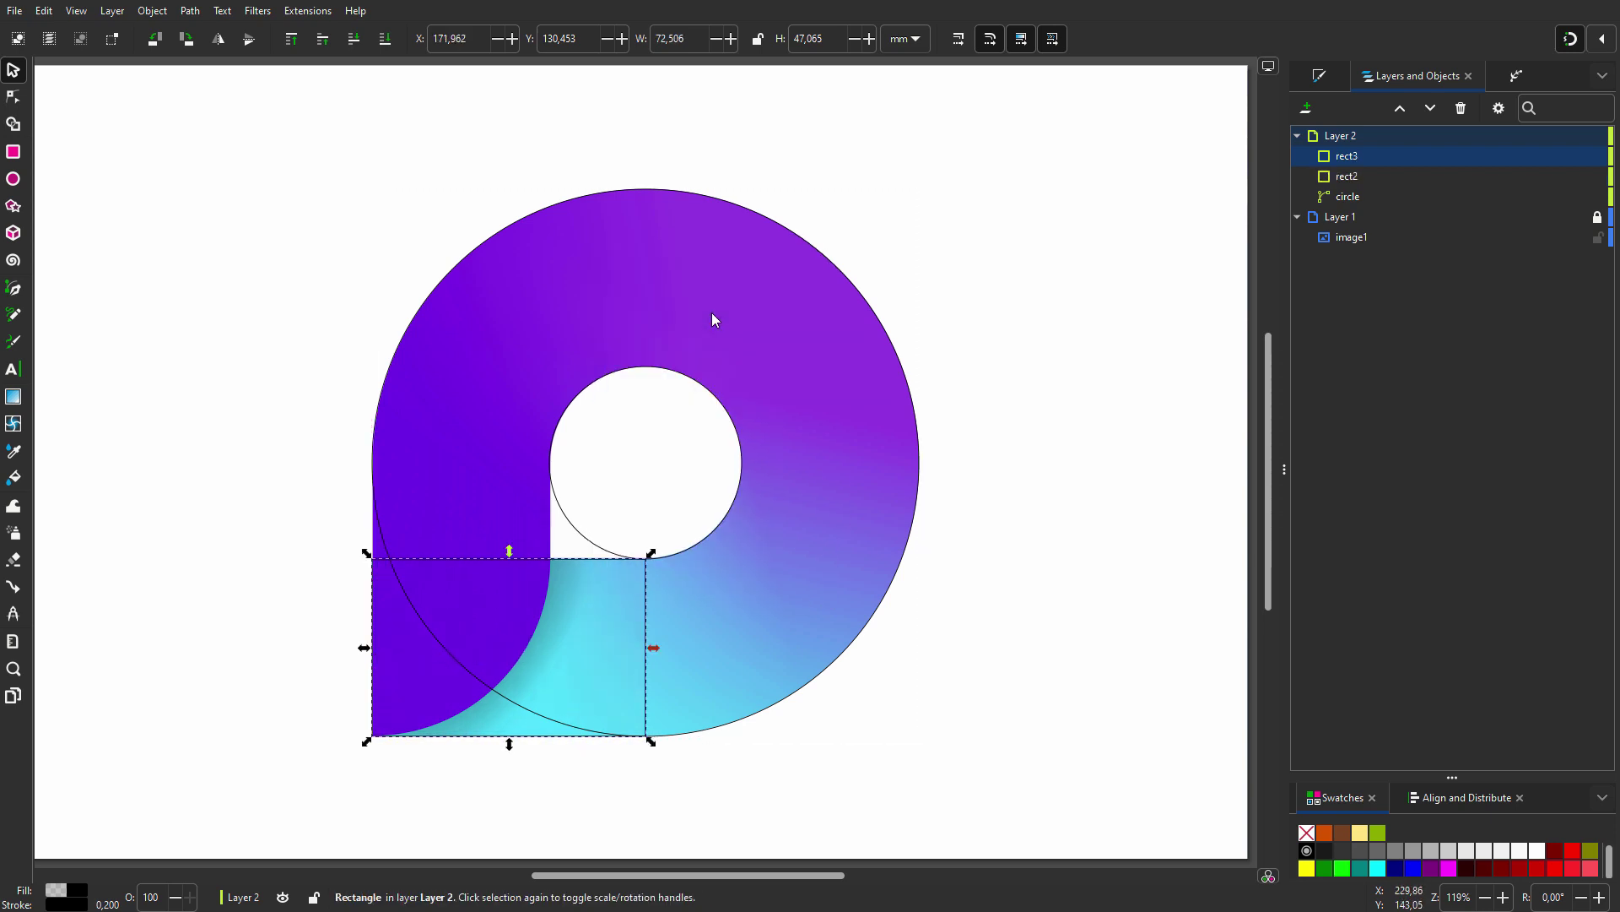
{"action": "left_click", "coordinate": [585, 629]}
{"action": "left_click_drag", "start_coordinate": [654, 558], "coordinate": [418, 470]}
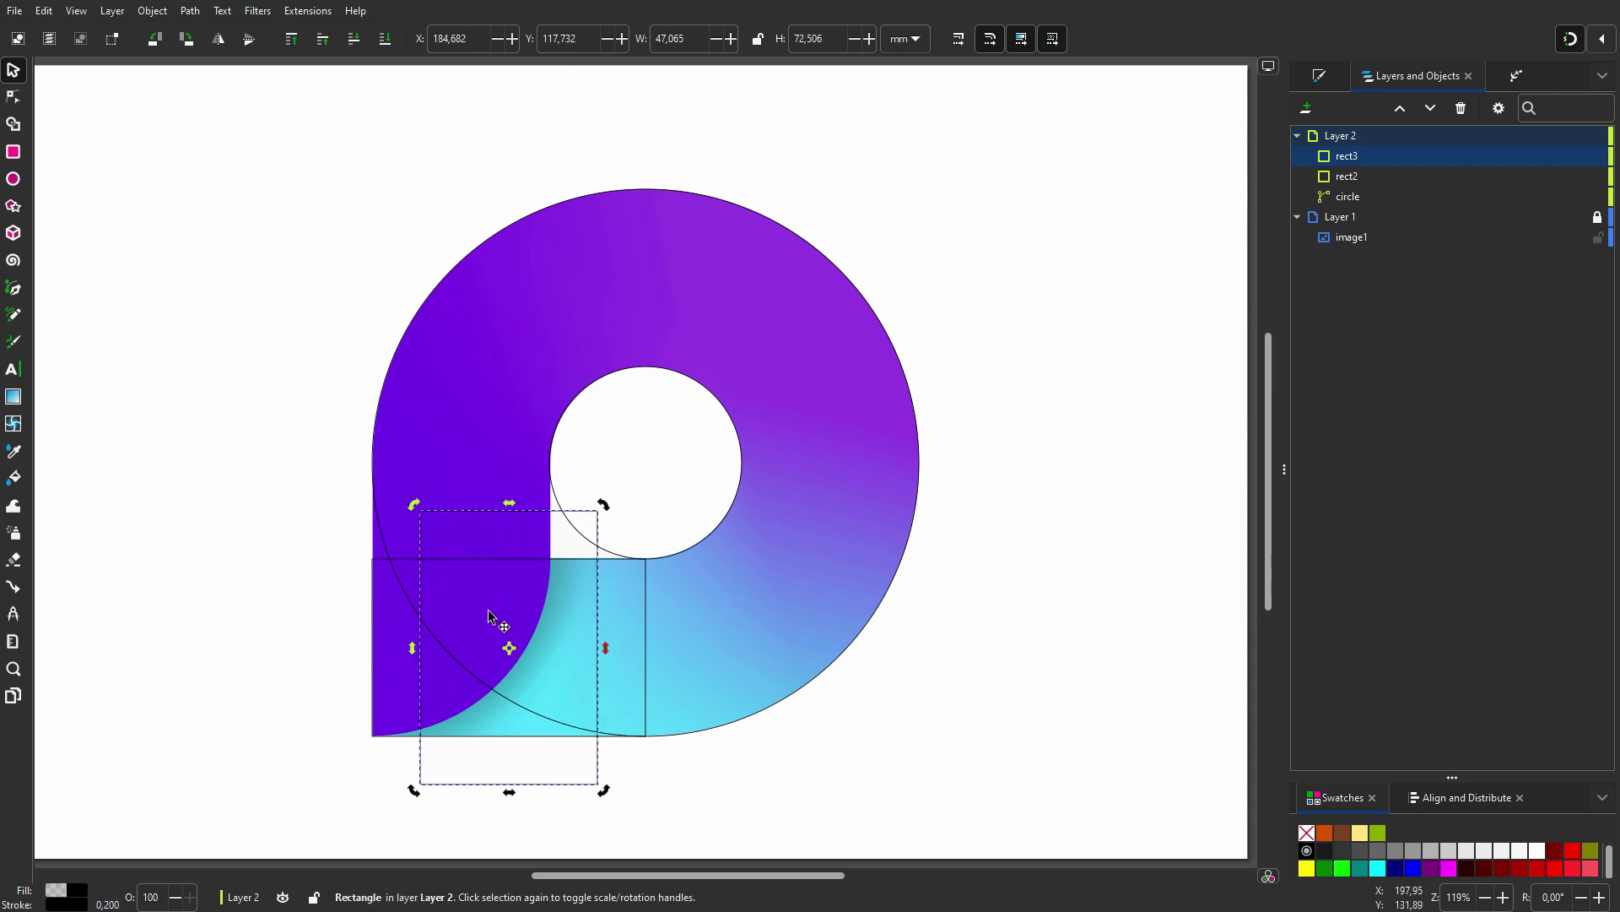
{"action": "left_click_drag", "start_coordinate": [498, 722], "coordinate": [442, 660]}
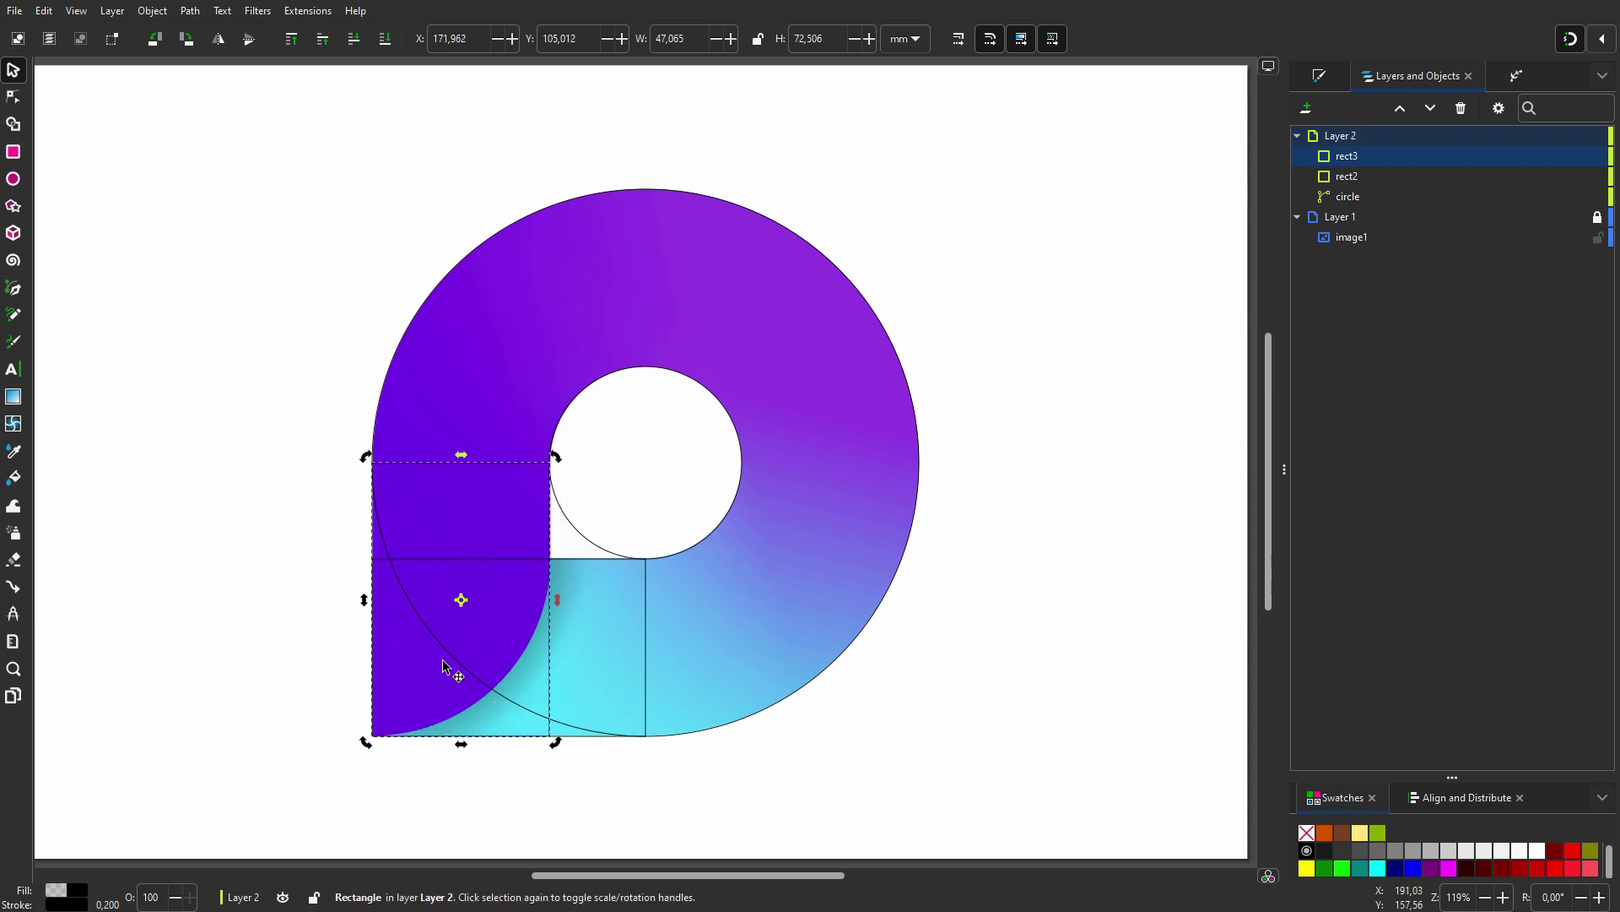
- Round the rotated rectangle's corner to follow the logo's curve
{"action": "left_click", "coordinate": [14, 97]}
{"action": "left_click", "coordinate": [484, 42]}
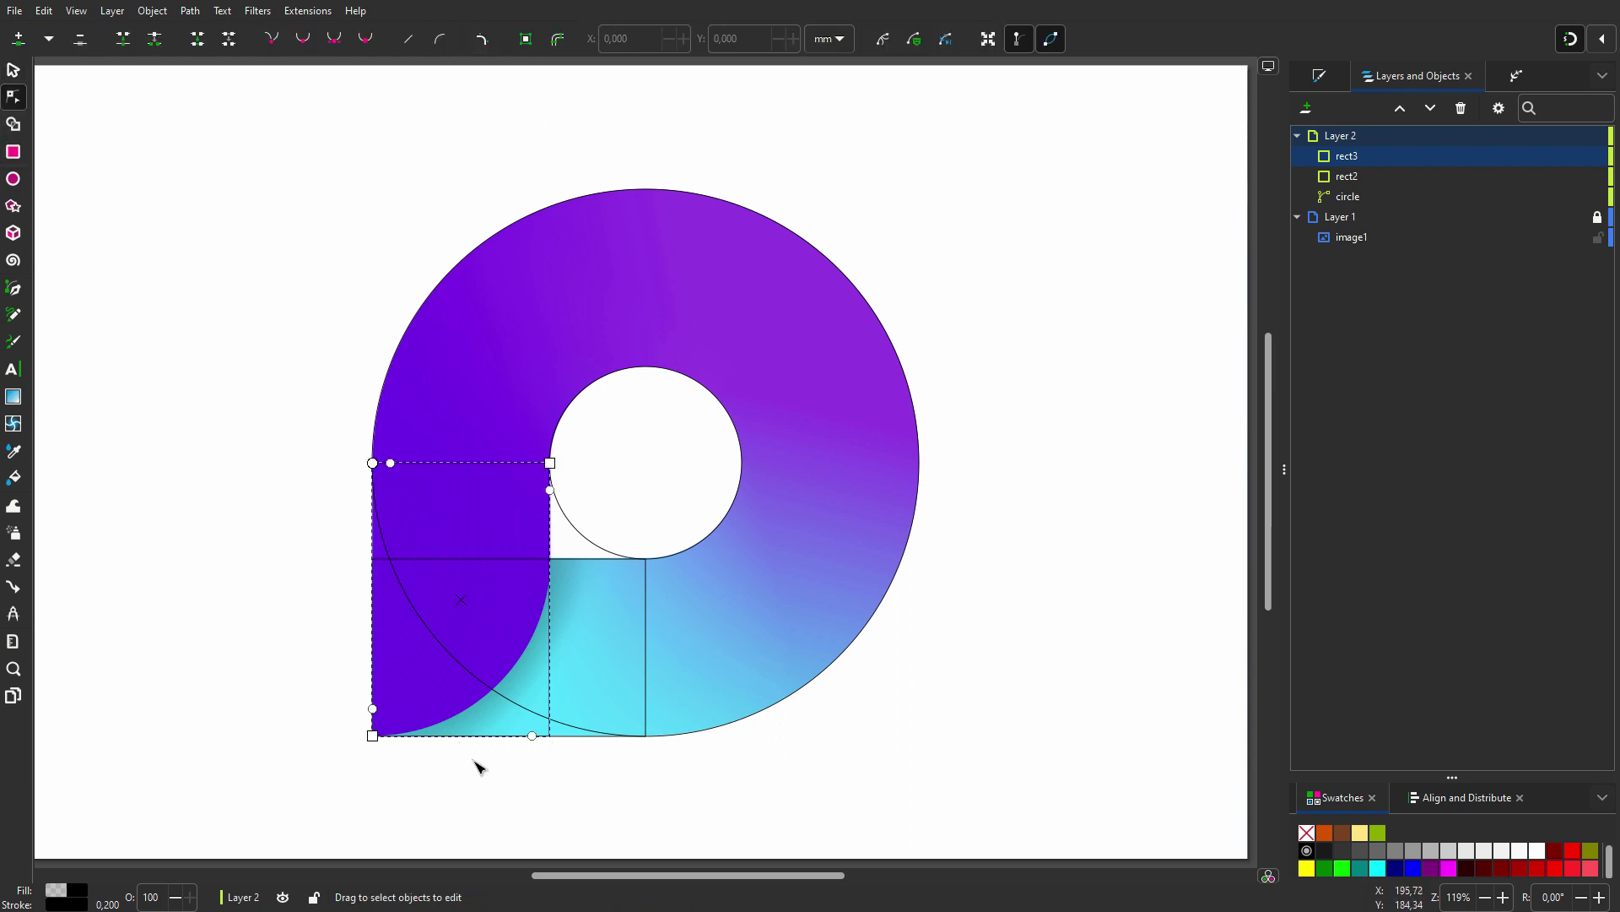
{"action": "left_click_drag", "start_coordinate": [533, 736], "coordinate": [360, 734]}
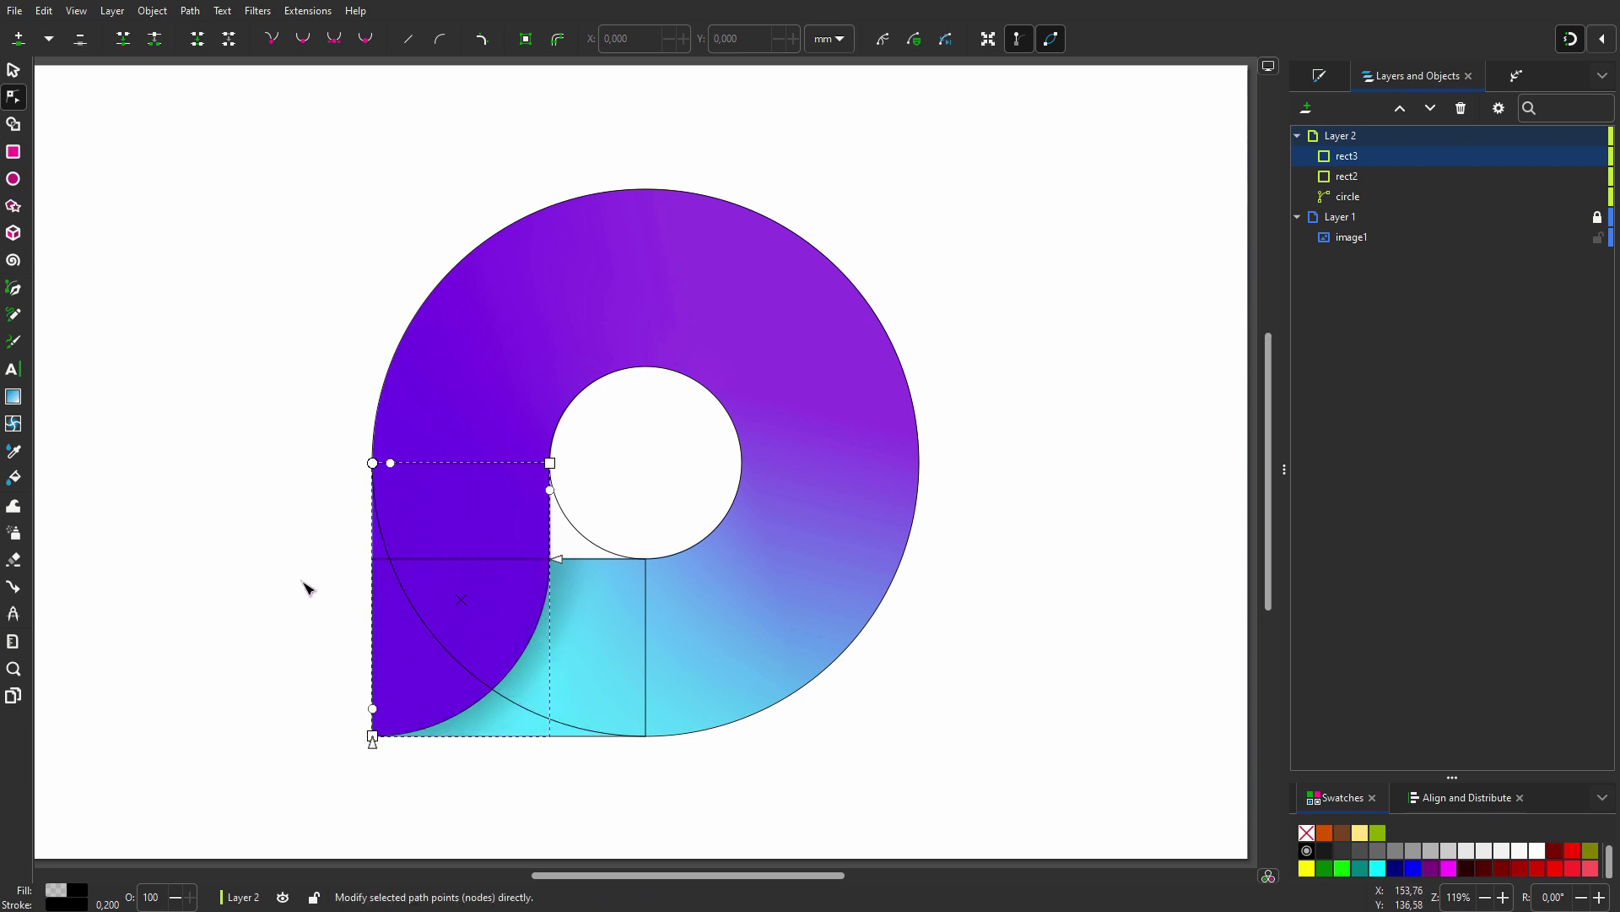
- Rename rect3 to 'gradient left' and rect2 to 'gradient bottom'
{"action": "key", "text": "s"}
{"action": "left_click", "coordinate": [1360, 158]}
{"action": "type", "text": "gradient left"}
{"action": "key", "text": "Return"}
{"action": "left_click", "coordinate": [1349, 178]}
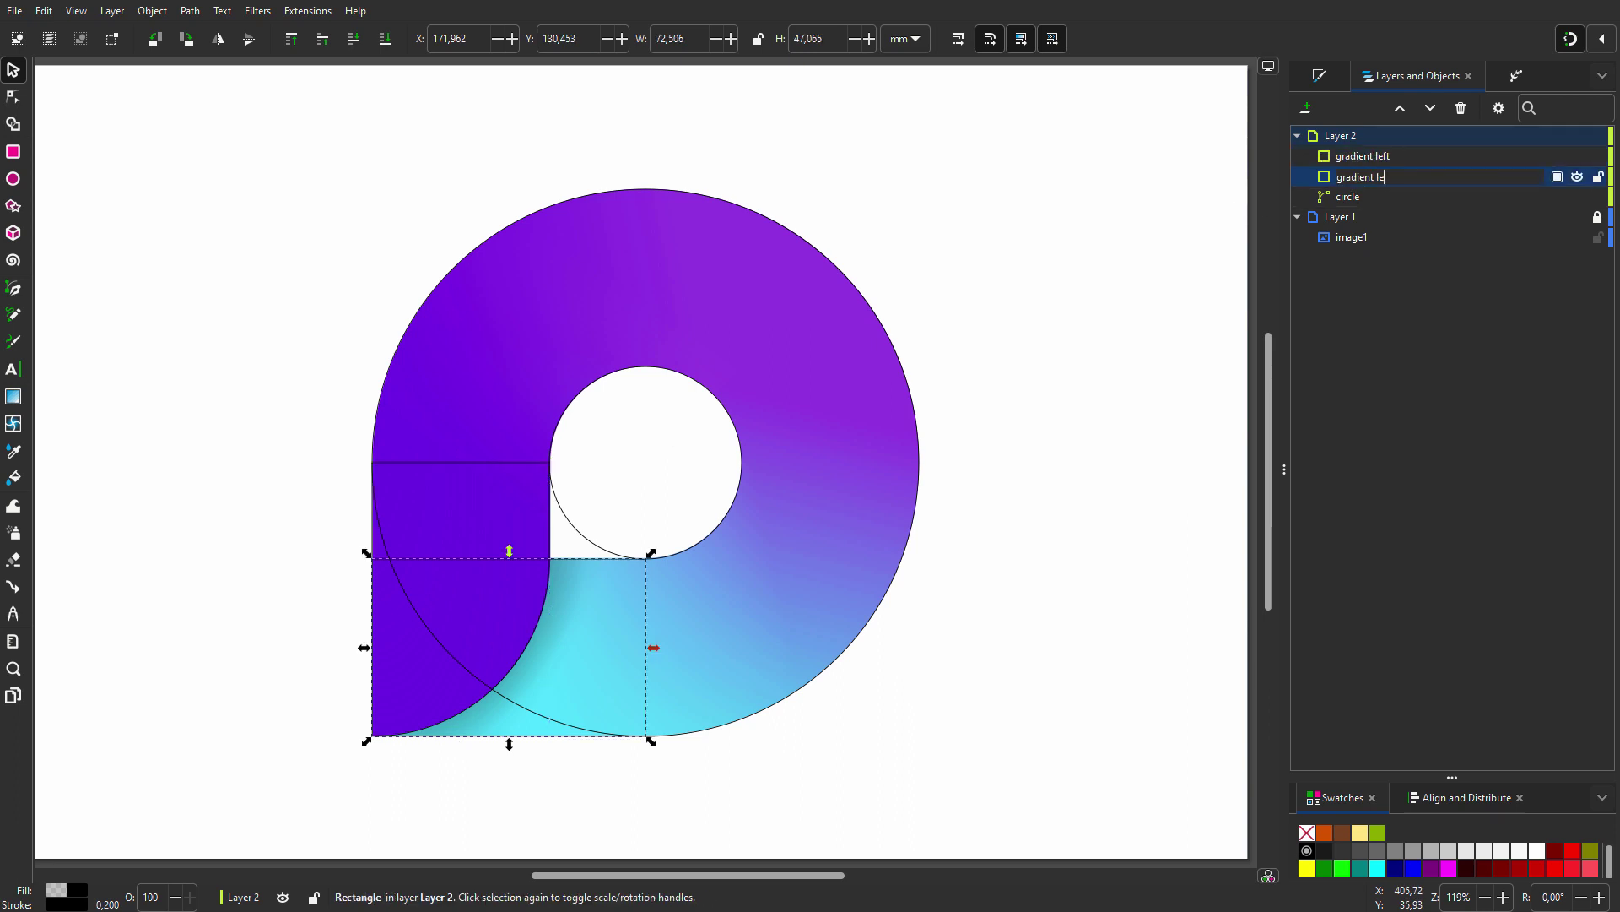
- Duplicate Layer 2 twice, naming the copies 'gradient left' and 'gradient bottom'
{"action": "left_click", "coordinate": [1401, 135]}
{"action": "key", "text": "ctrl+d"}
{"action": "key", "text": "ctrl+d"}
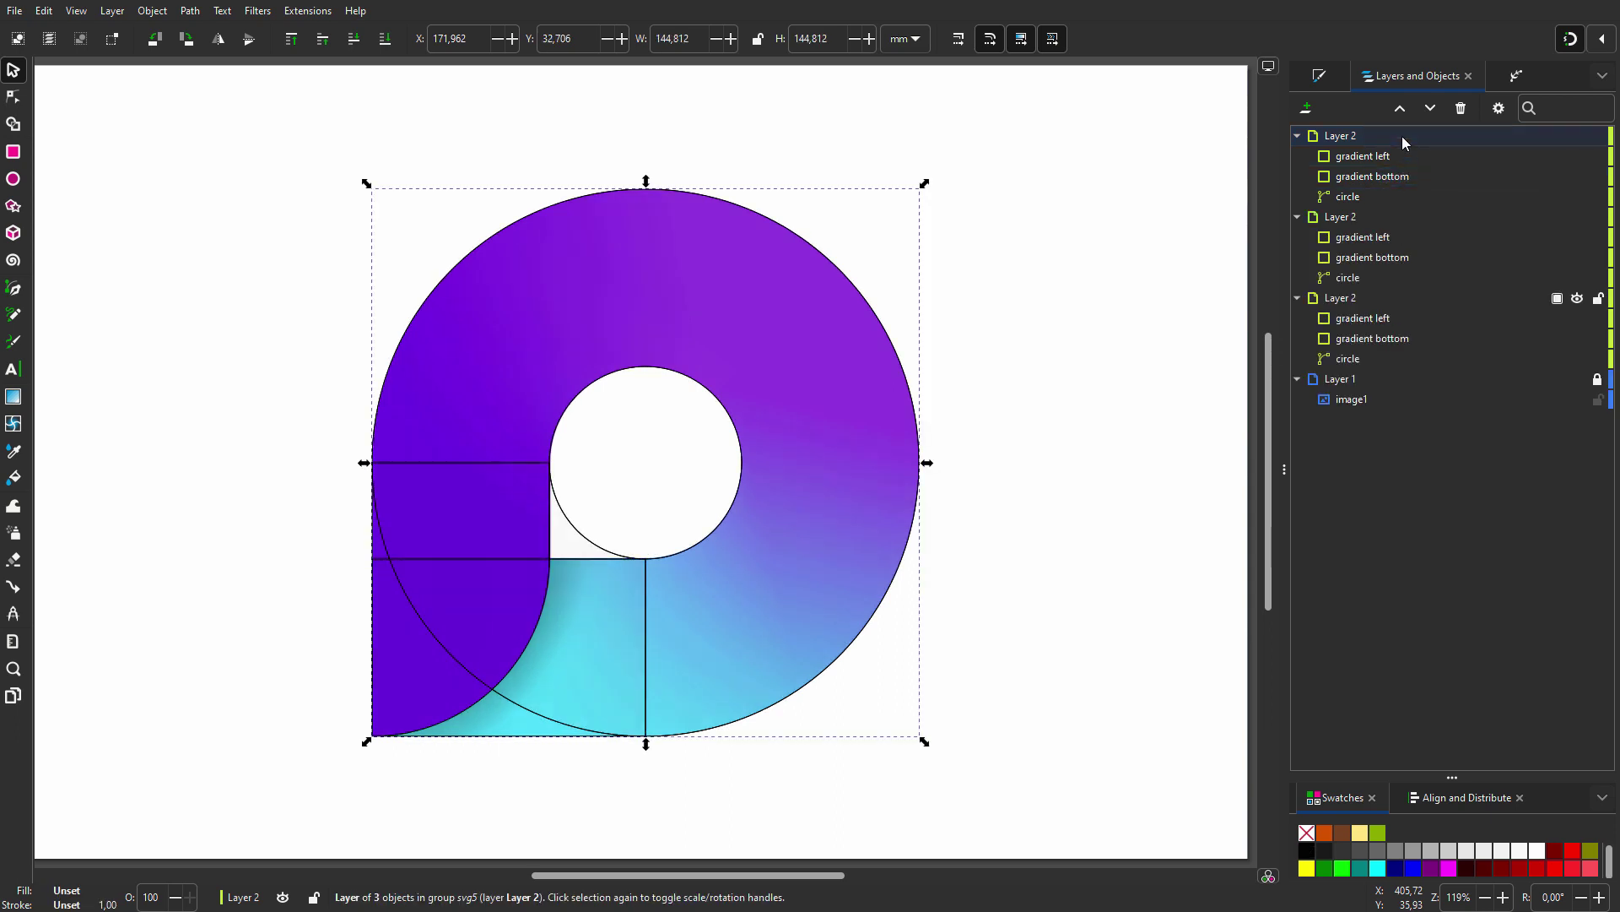
{"action": "mouse_move", "coordinate": [1389, 135]}
{"action": "type", "text": "gradient left"}
{"action": "key", "text": "Return"}
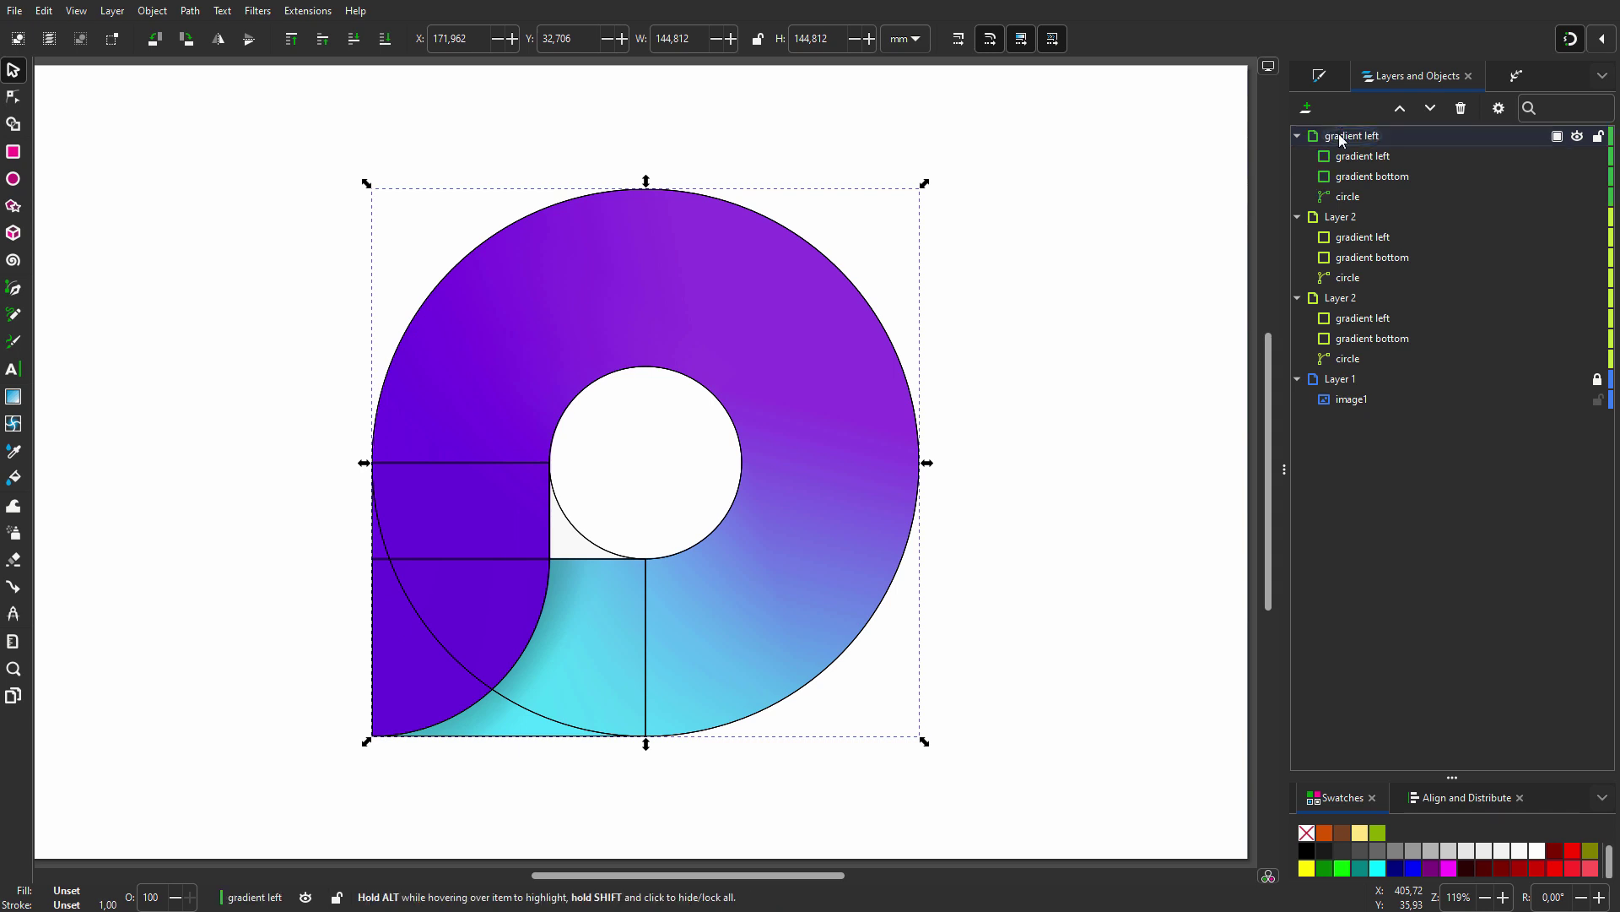
{"action": "left_click", "coordinate": [1344, 218]}
{"action": "type", "text": "gradient left"}
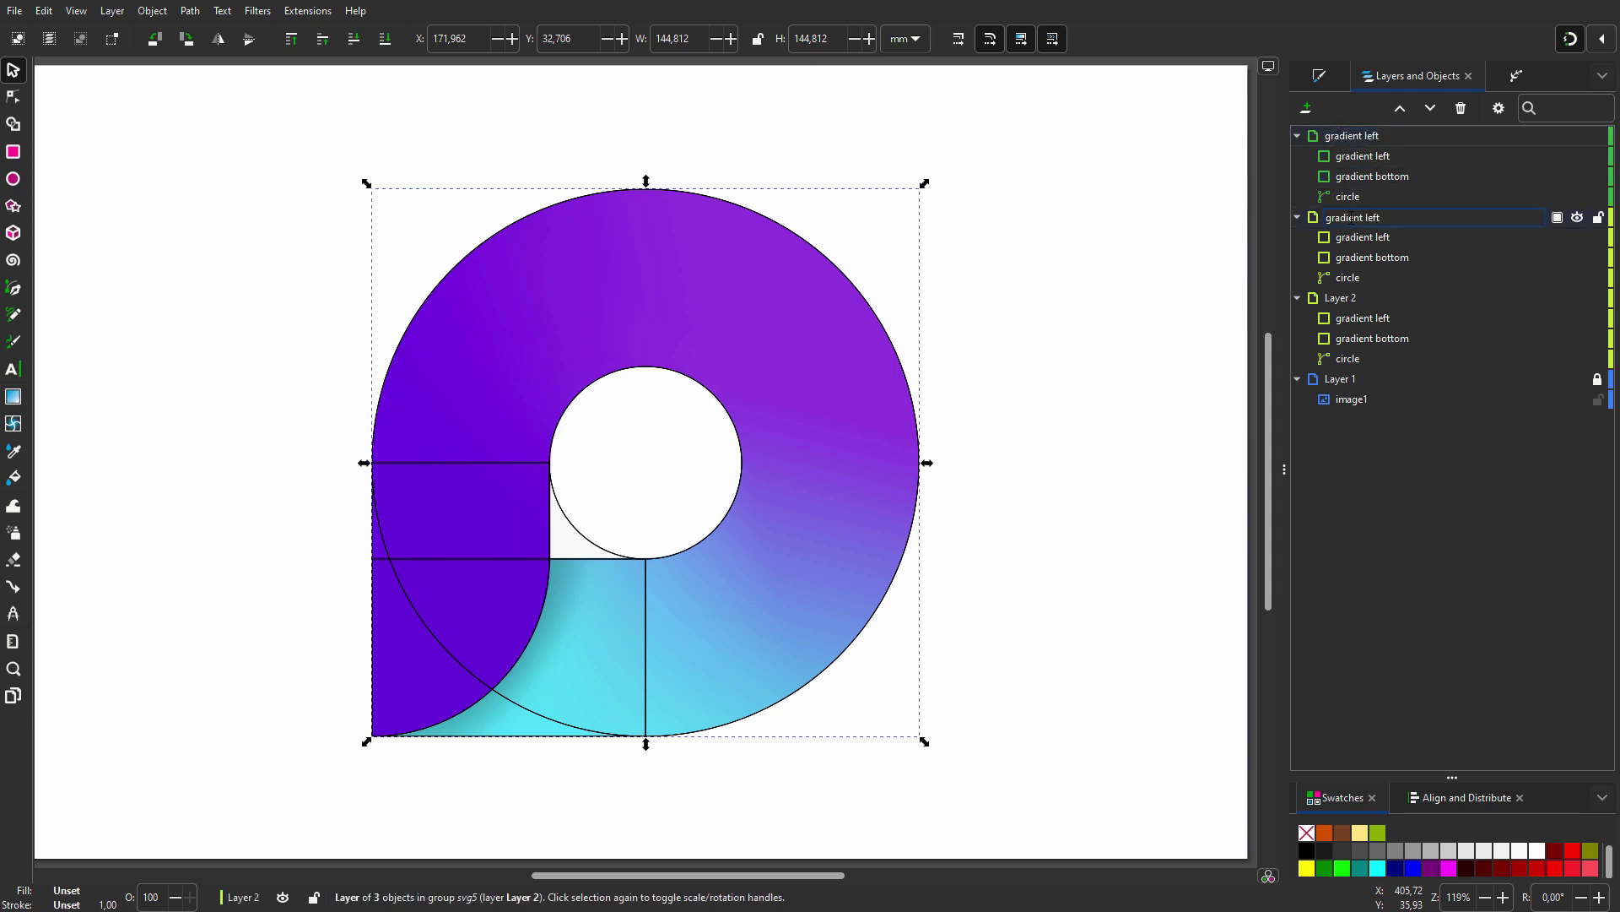
{"action": "key", "text": "Return"}
- Delete the gradient bottom rectangle from the gradient left layer
{"action": "left_click", "coordinate": [1359, 218]}
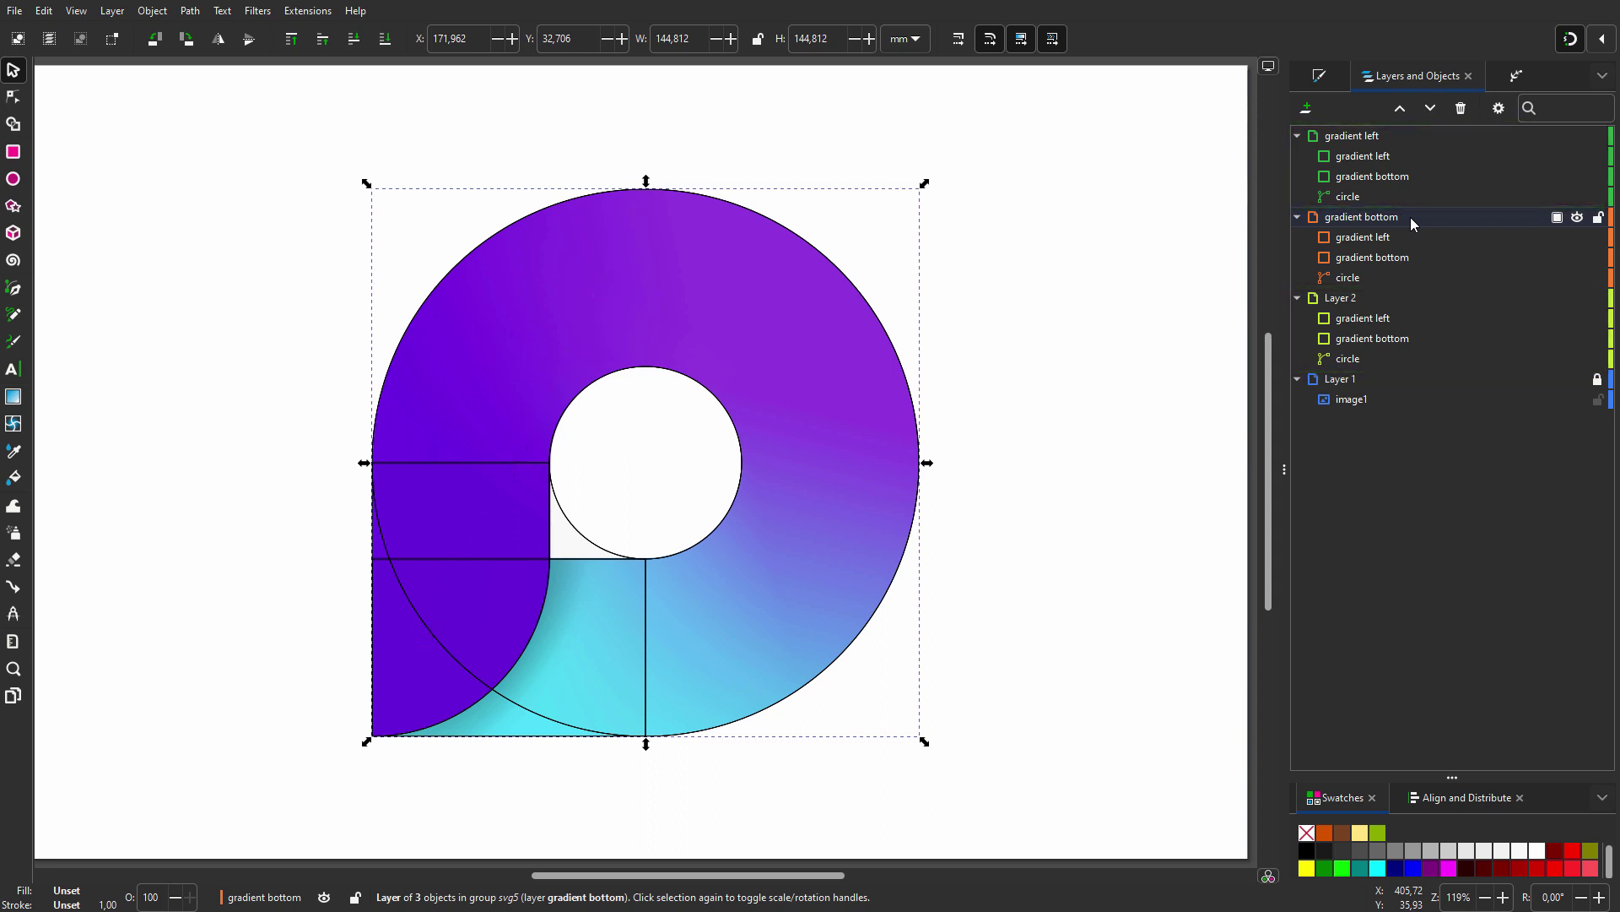
{"action": "left_click", "coordinate": [1426, 175]}
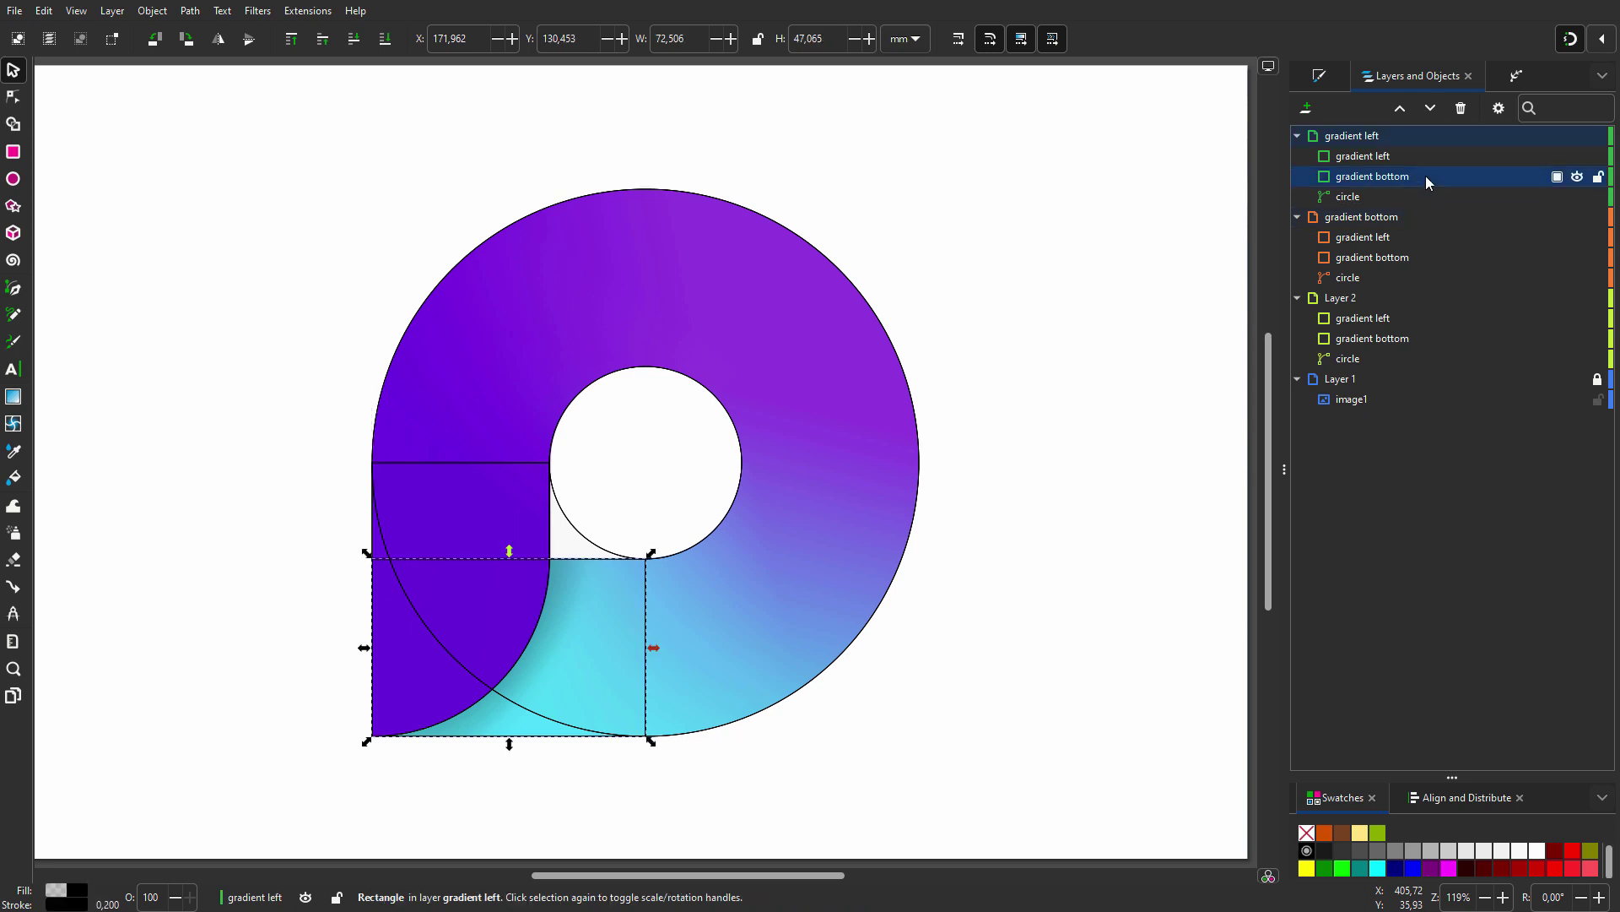
{"action": "left_click", "coordinate": [1461, 108]}
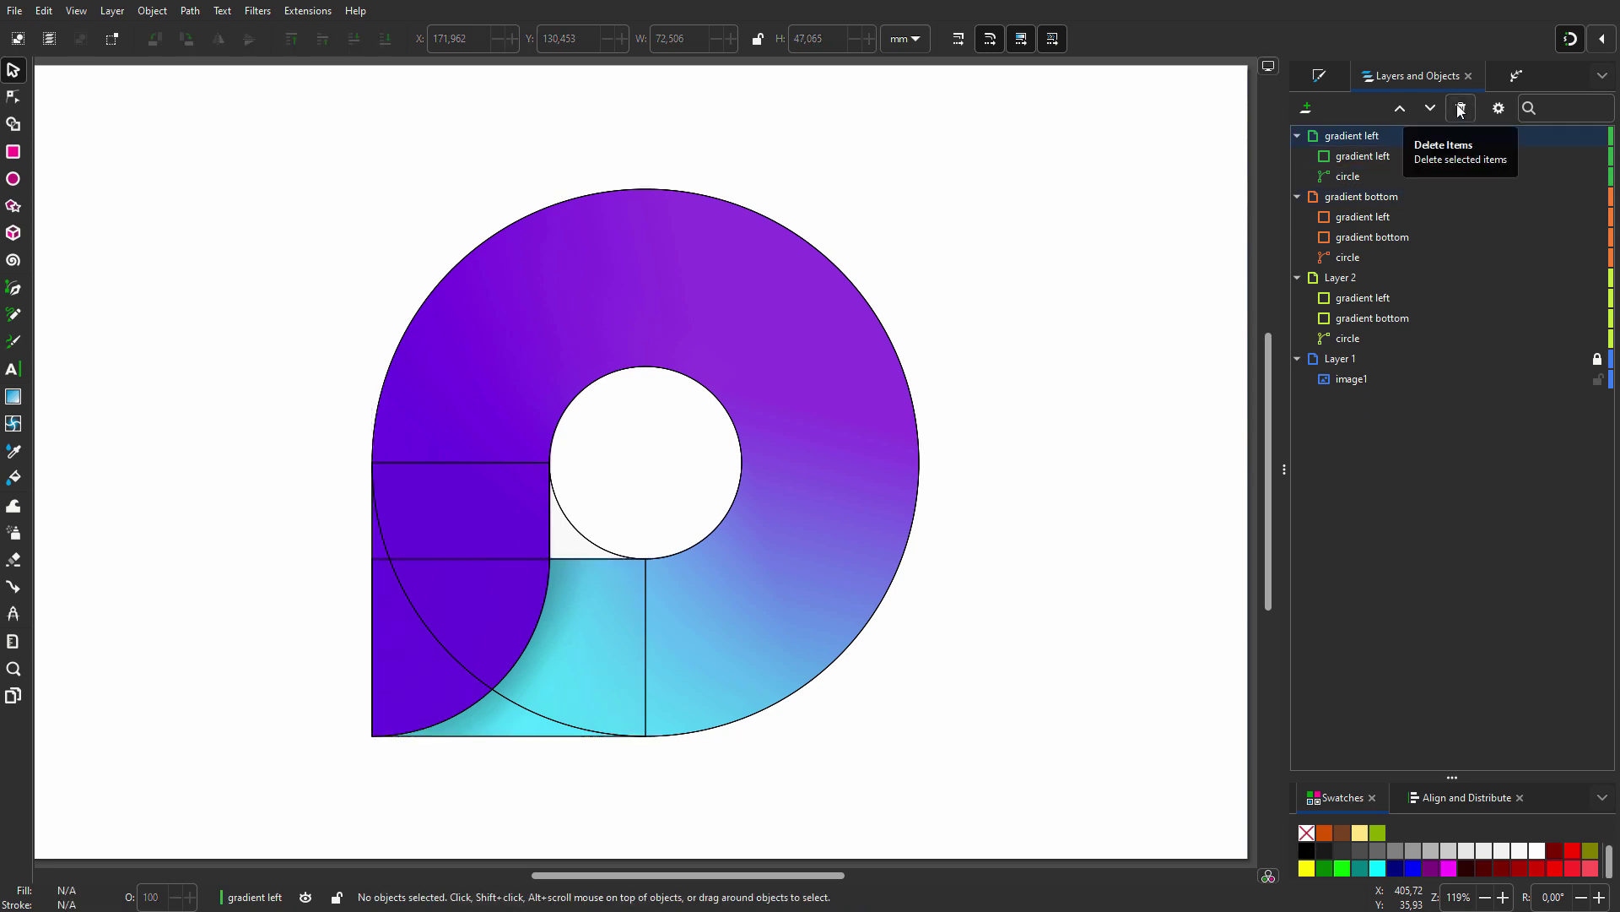
- Hide gradient bottom, Layer 2, Layer 1 and the gradient left rectangle, then select the ring's nodes
{"action": "left_click", "coordinate": [1577, 196]}
{"action": "left_click", "coordinate": [1578, 278]}
{"action": "left_click", "coordinate": [1577, 360]}
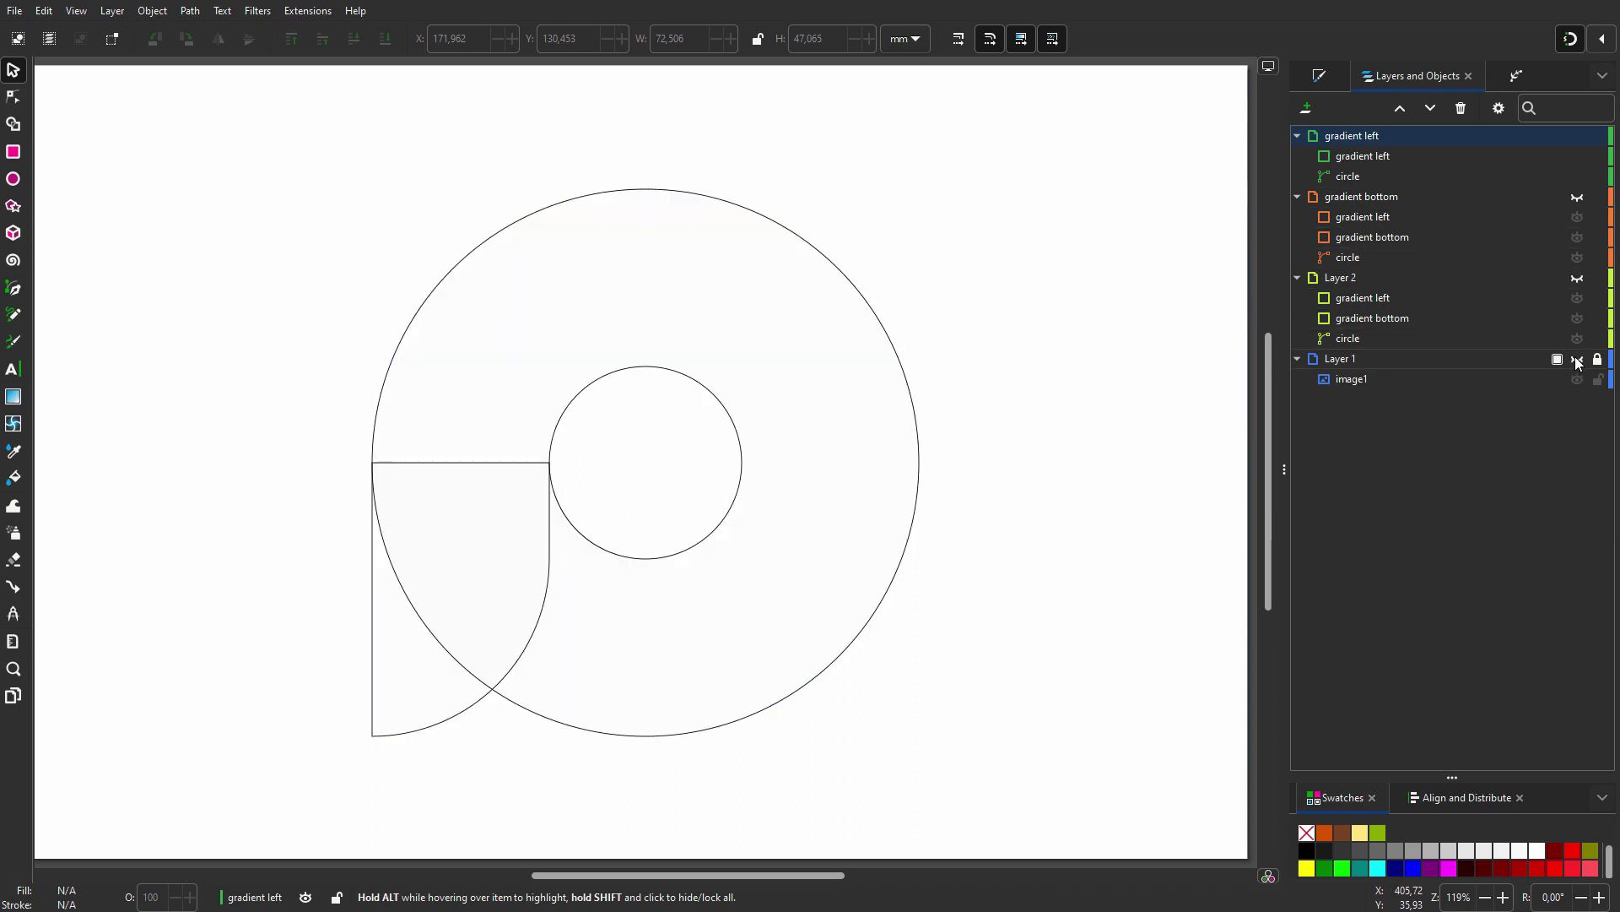
{"action": "left_click", "coordinate": [1578, 156]}
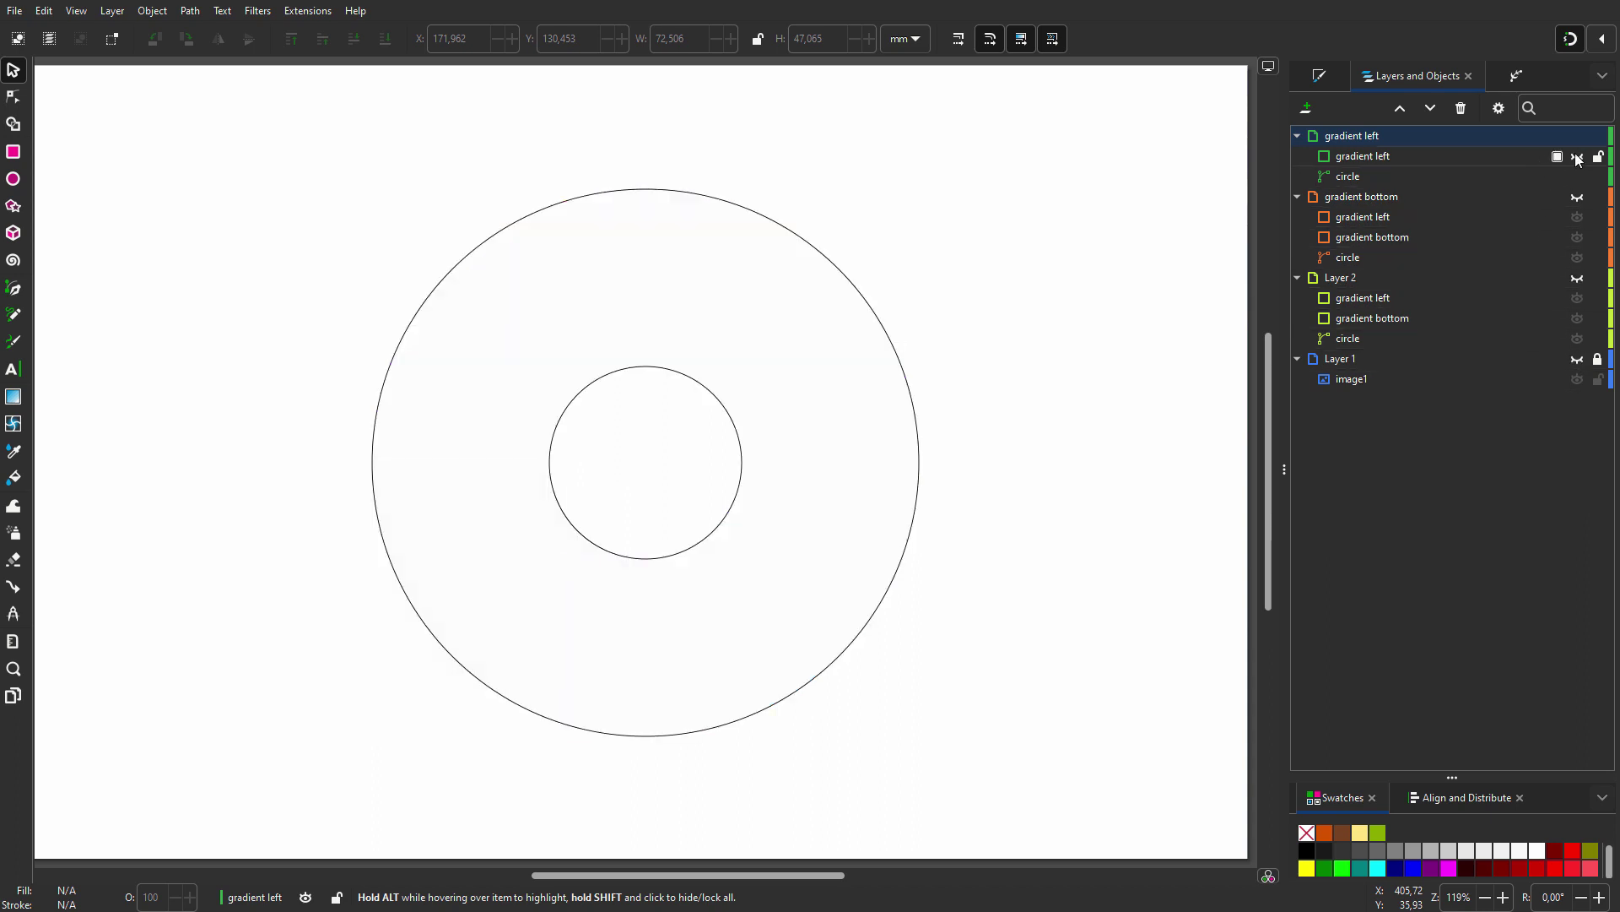
{"action": "left_click", "coordinate": [738, 279]}
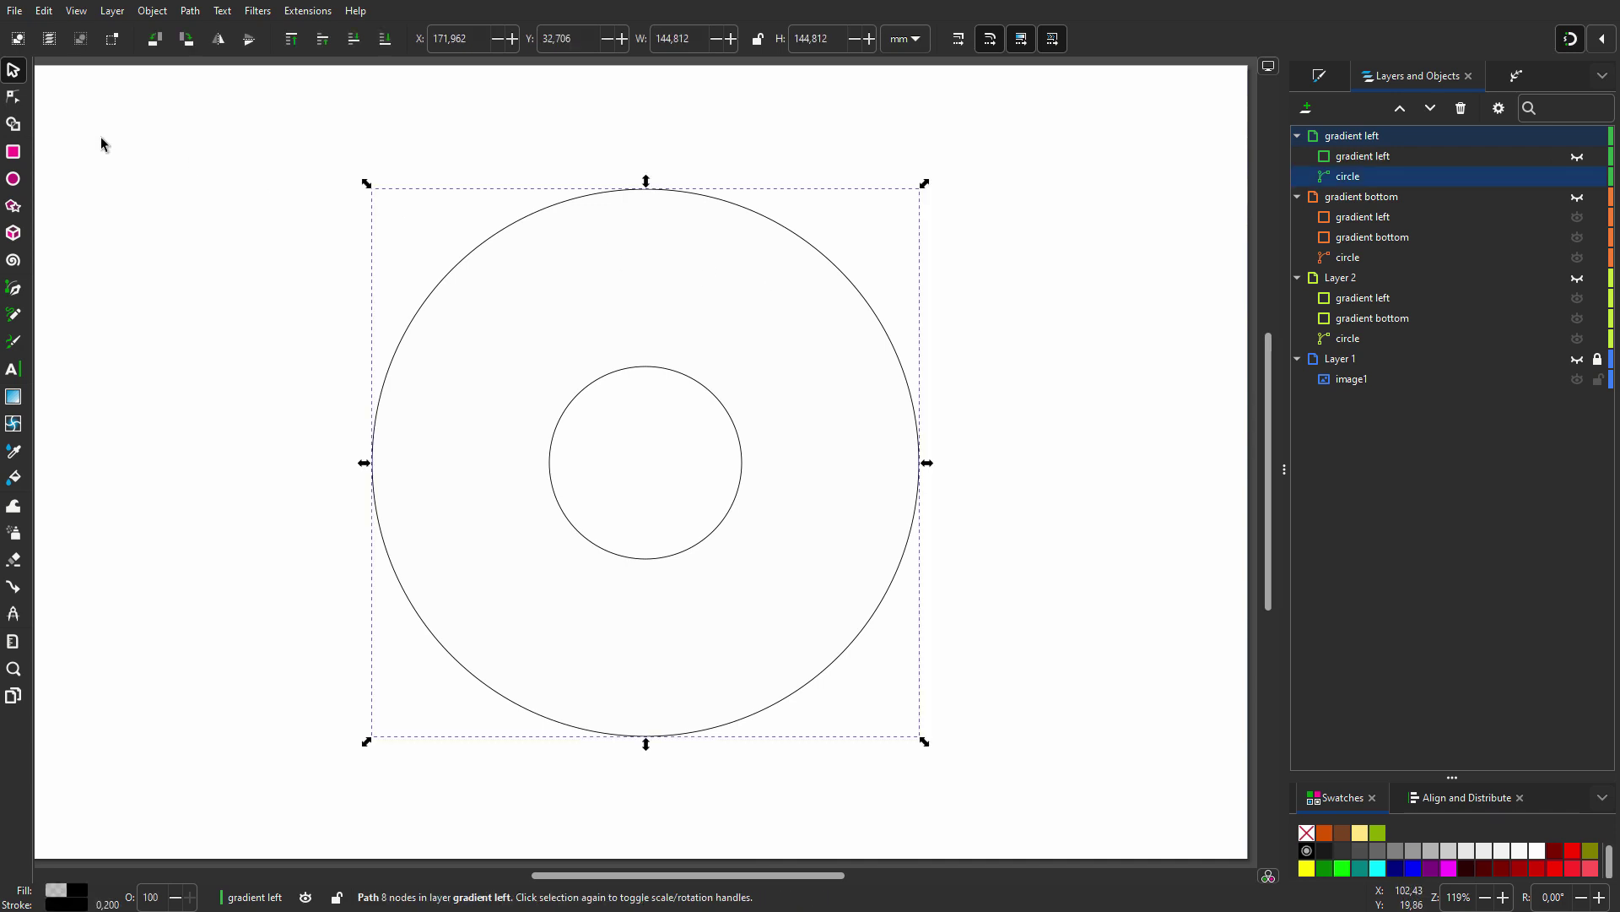
{"action": "left_click", "coordinate": [15, 100]}
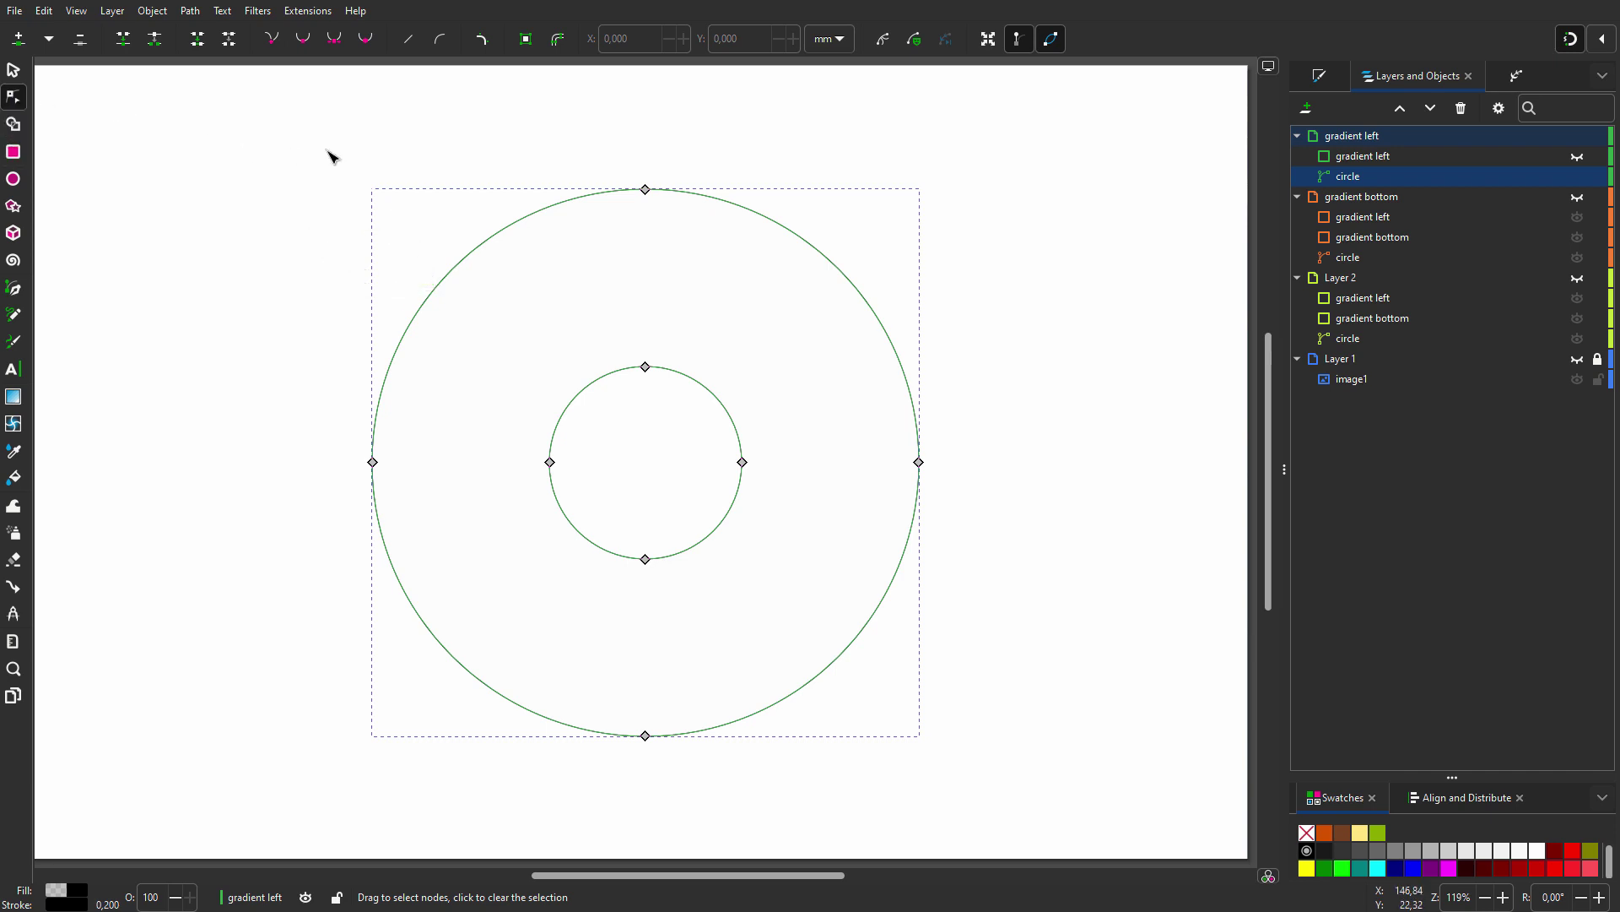
- Break the ring at its top and left nodes and delete all but the top-left quarter arcs
{"action": "left_click_drag", "start_coordinate": [609, 171], "coordinate": [687, 397]}
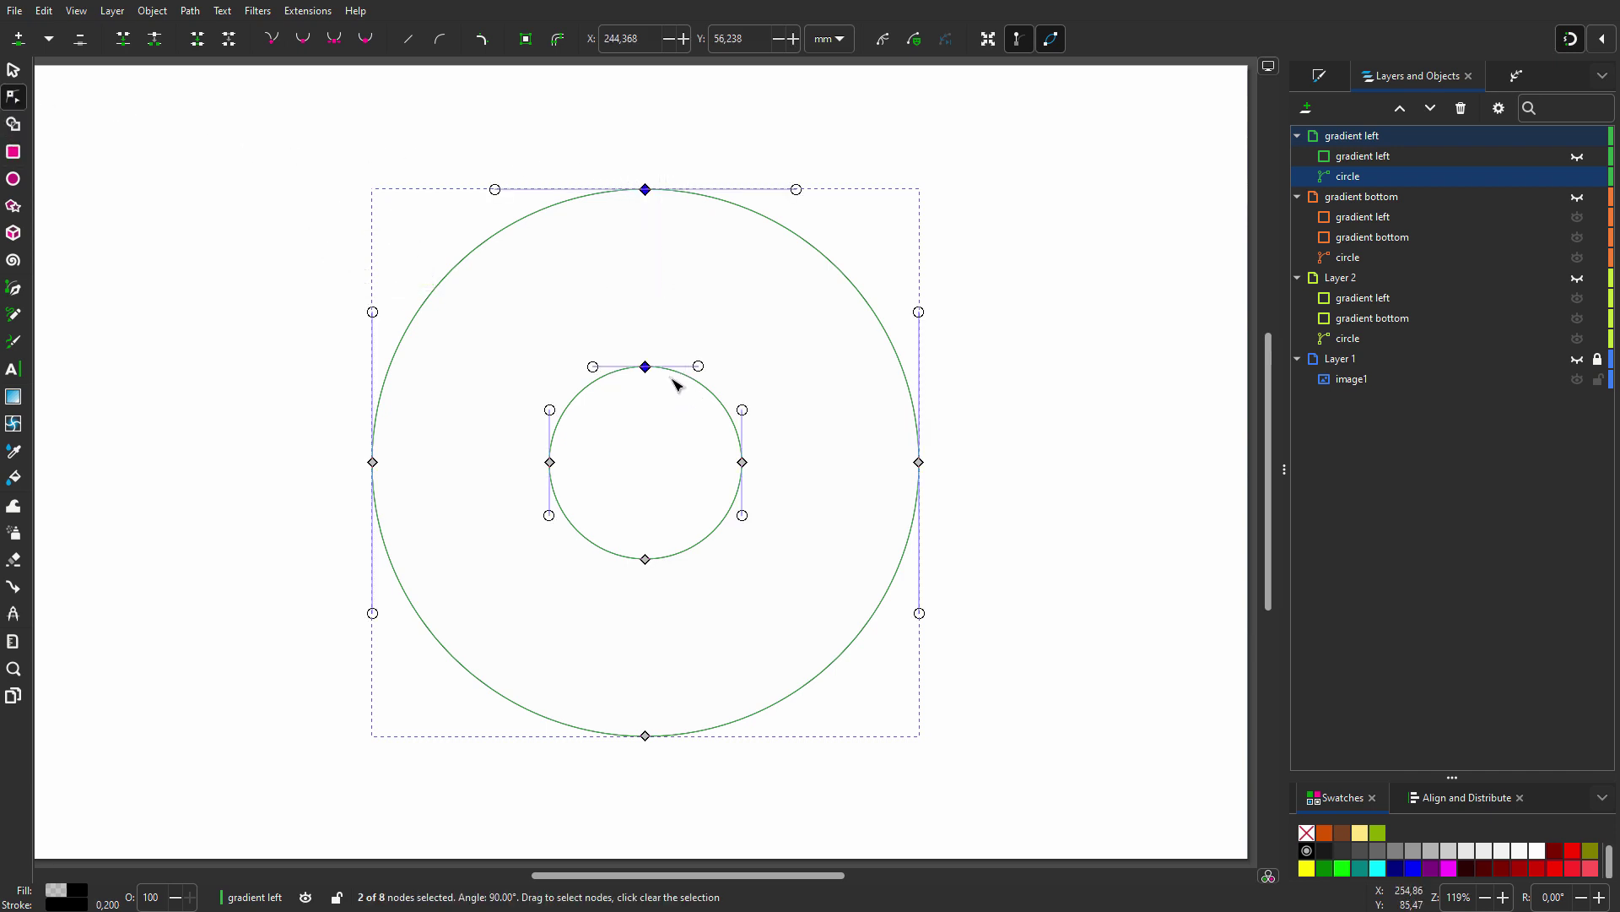
{"action": "left_click", "coordinate": [157, 42]}
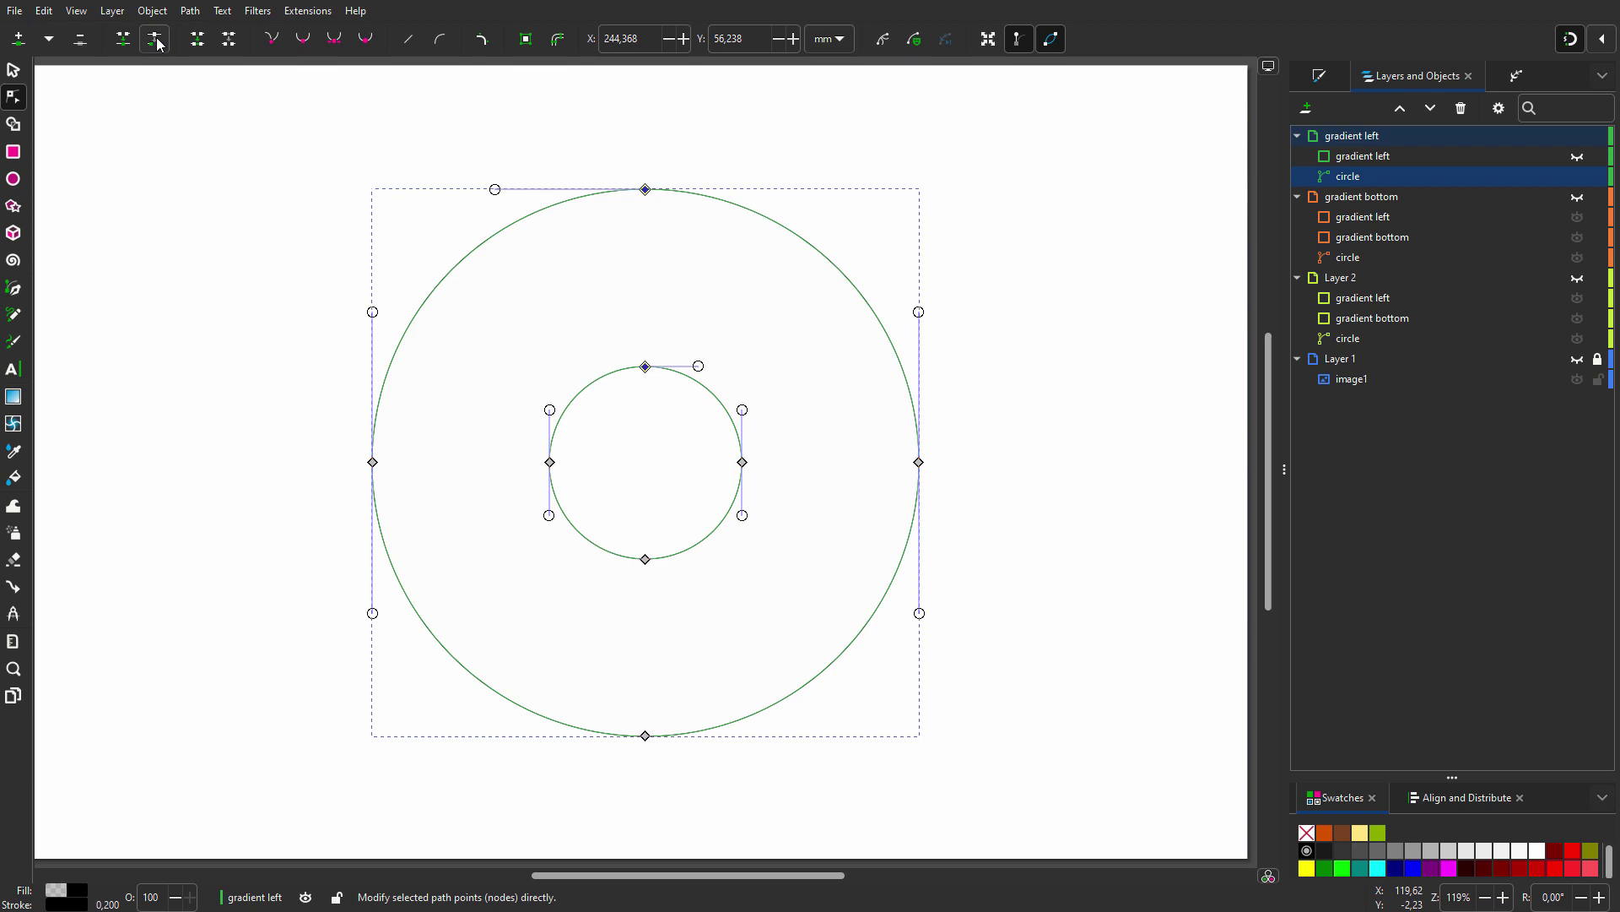
{"action": "left_click_drag", "start_coordinate": [331, 418], "coordinate": [583, 490]}
{"action": "left_click", "coordinate": [157, 43]}
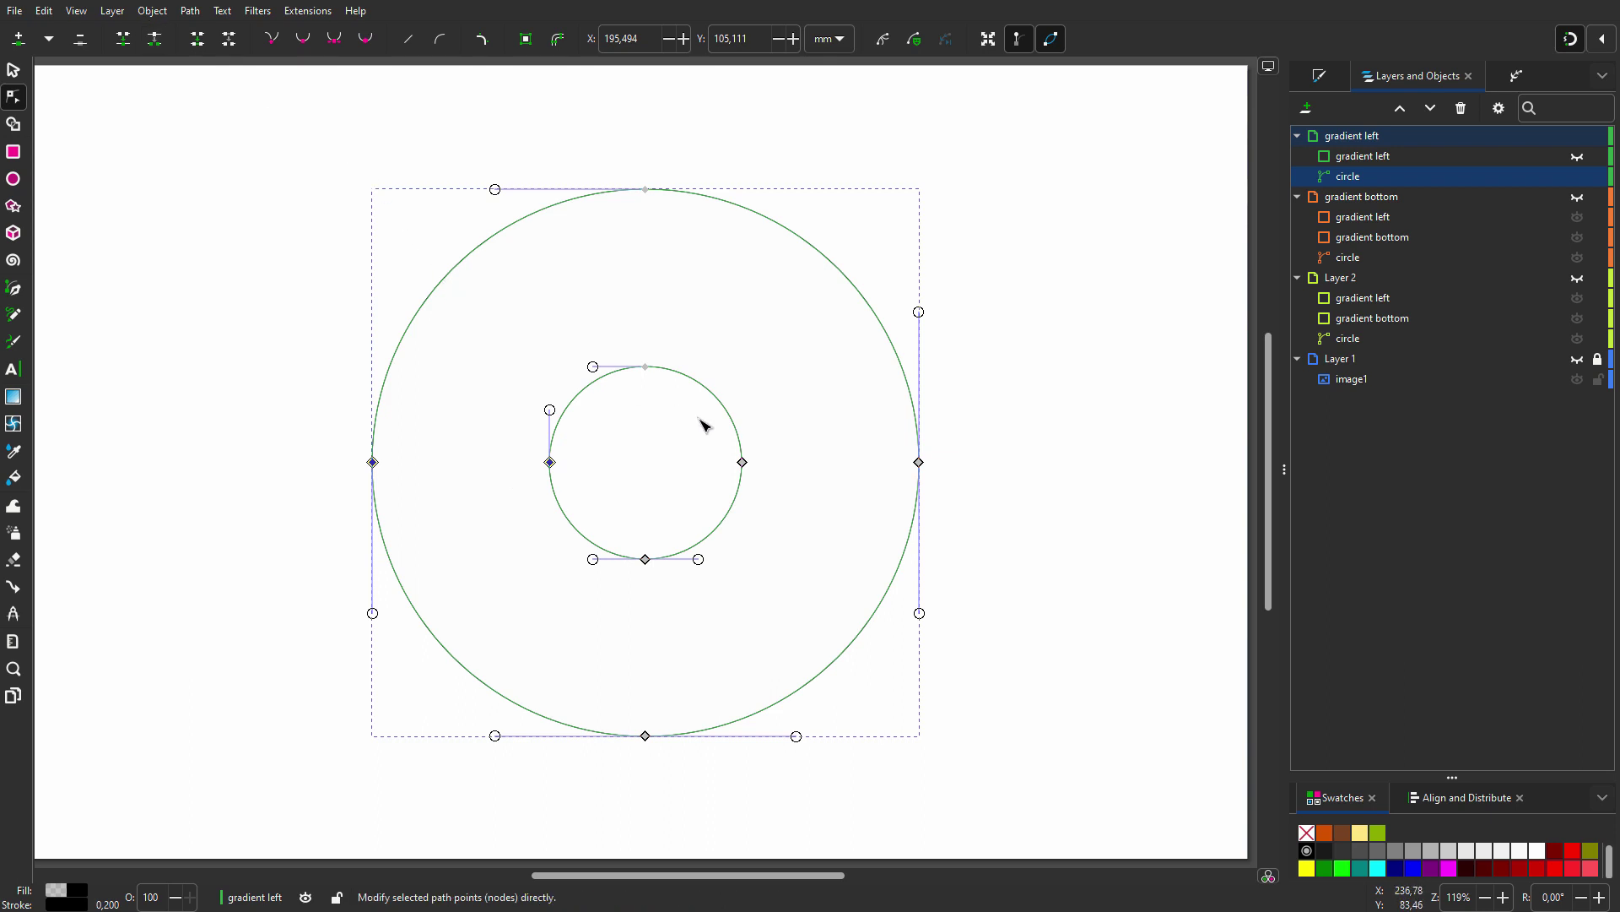
{"action": "left_click", "coordinate": [919, 462]}
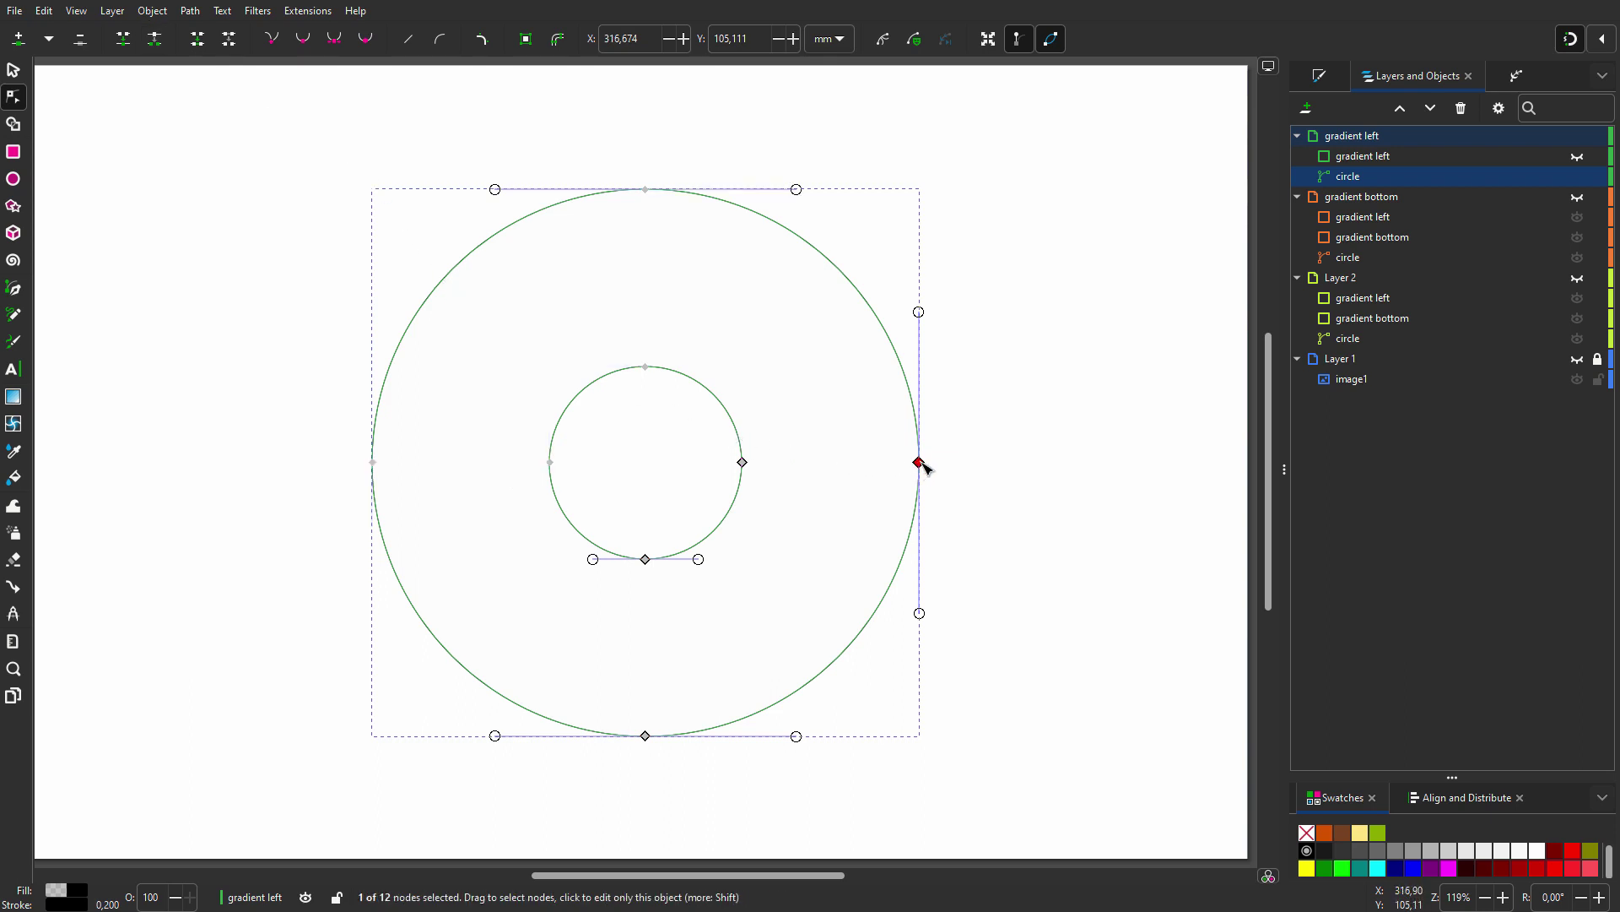
{"action": "scroll", "coordinate": [922, 467], "scroll_direction": "up", "scroll_amount": 1}
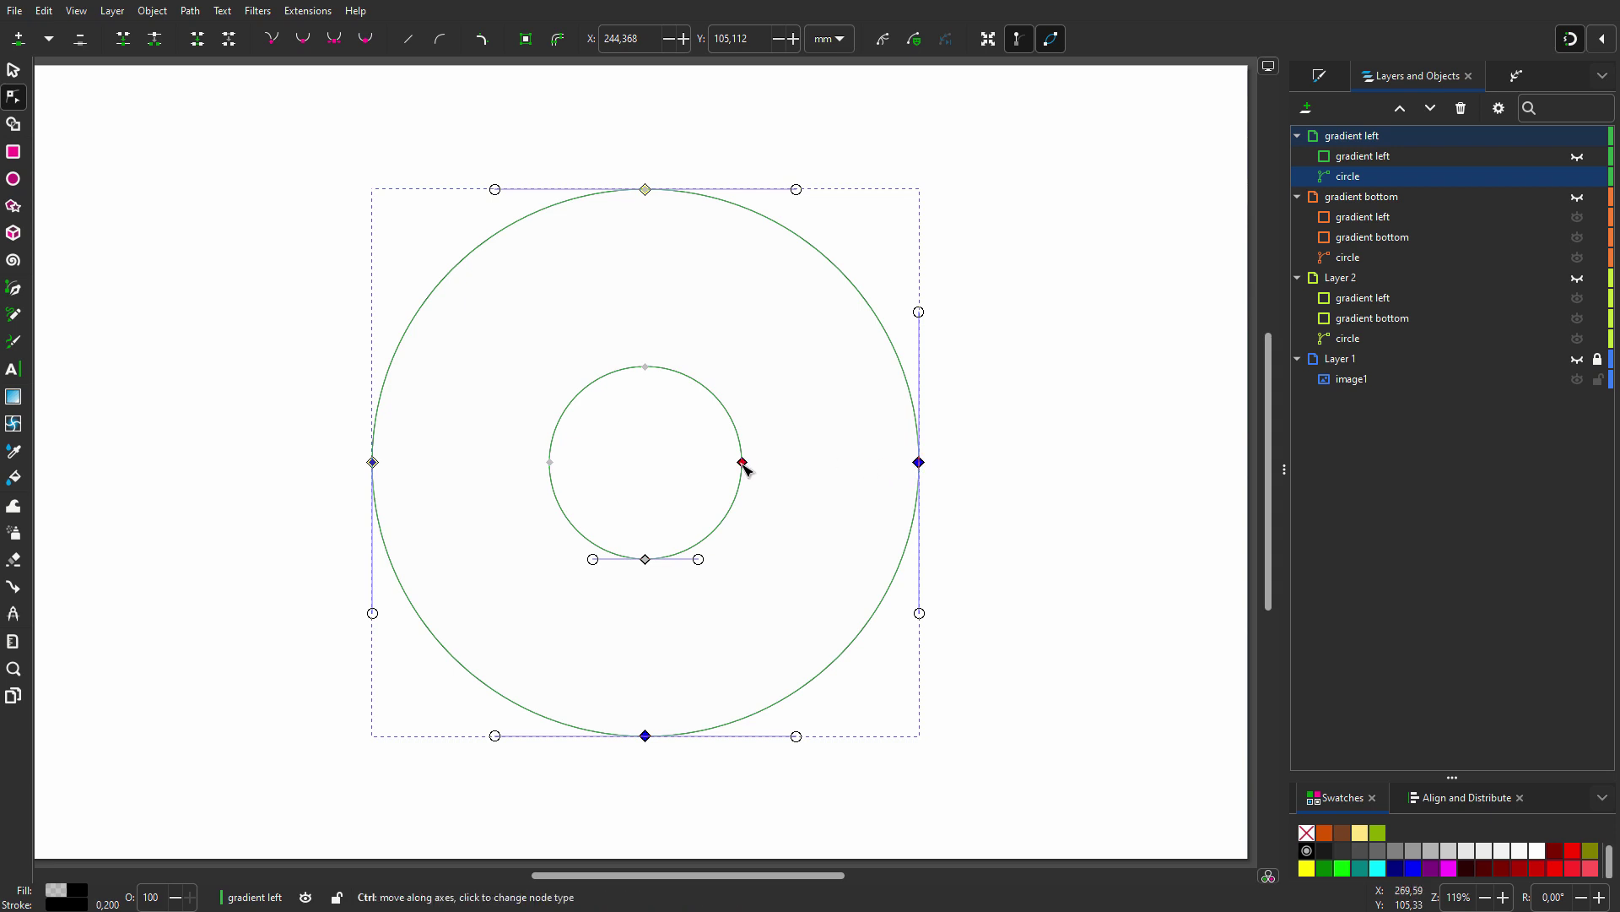
{"action": "scroll", "coordinate": [746, 469], "scroll_direction": "up", "scroll_amount": 3}
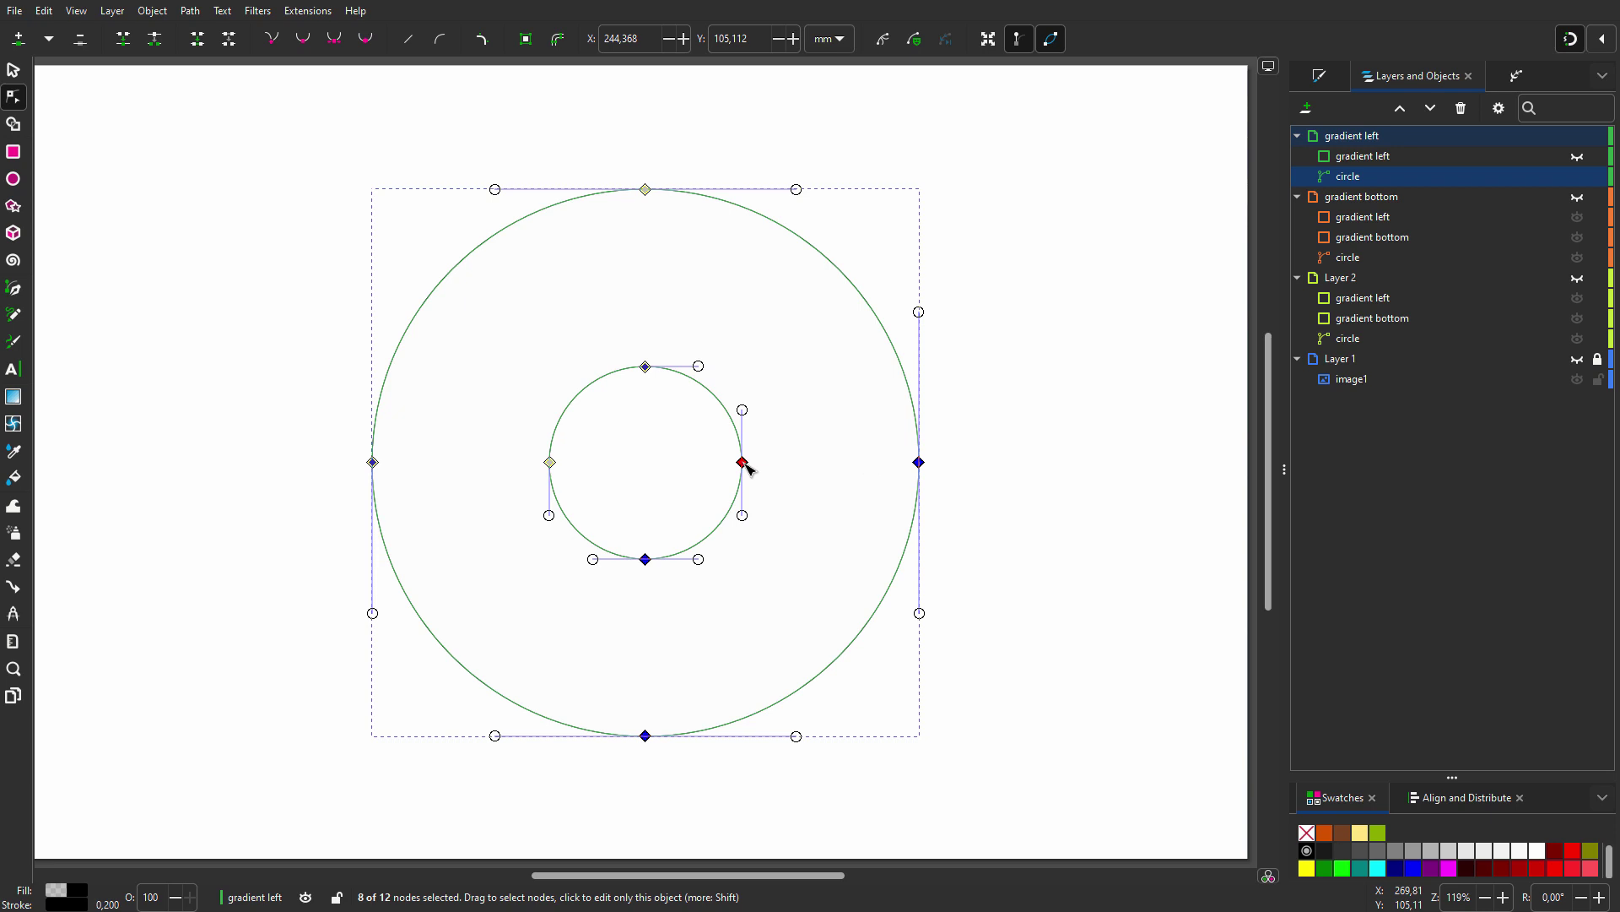
{"action": "key", "text": "Delete"}
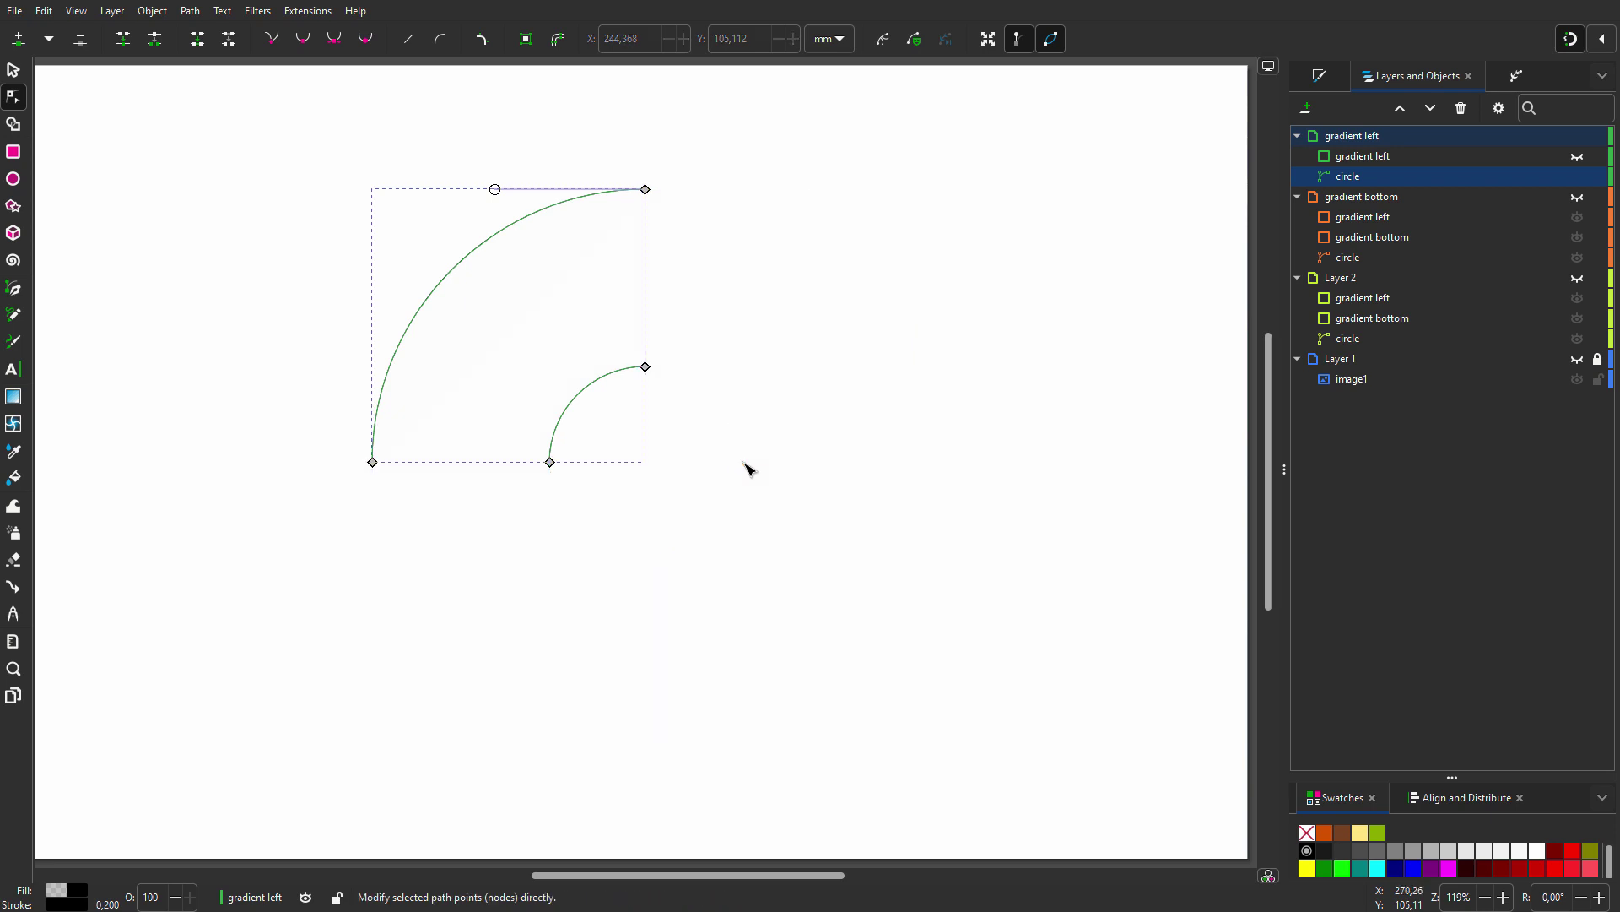
- Join the arc ends on the right and bottom to close the quarter-ring
{"action": "left_click_drag", "start_coordinate": [688, 169], "coordinate": [615, 400]}
{"action": "left_click", "coordinate": [199, 48]}
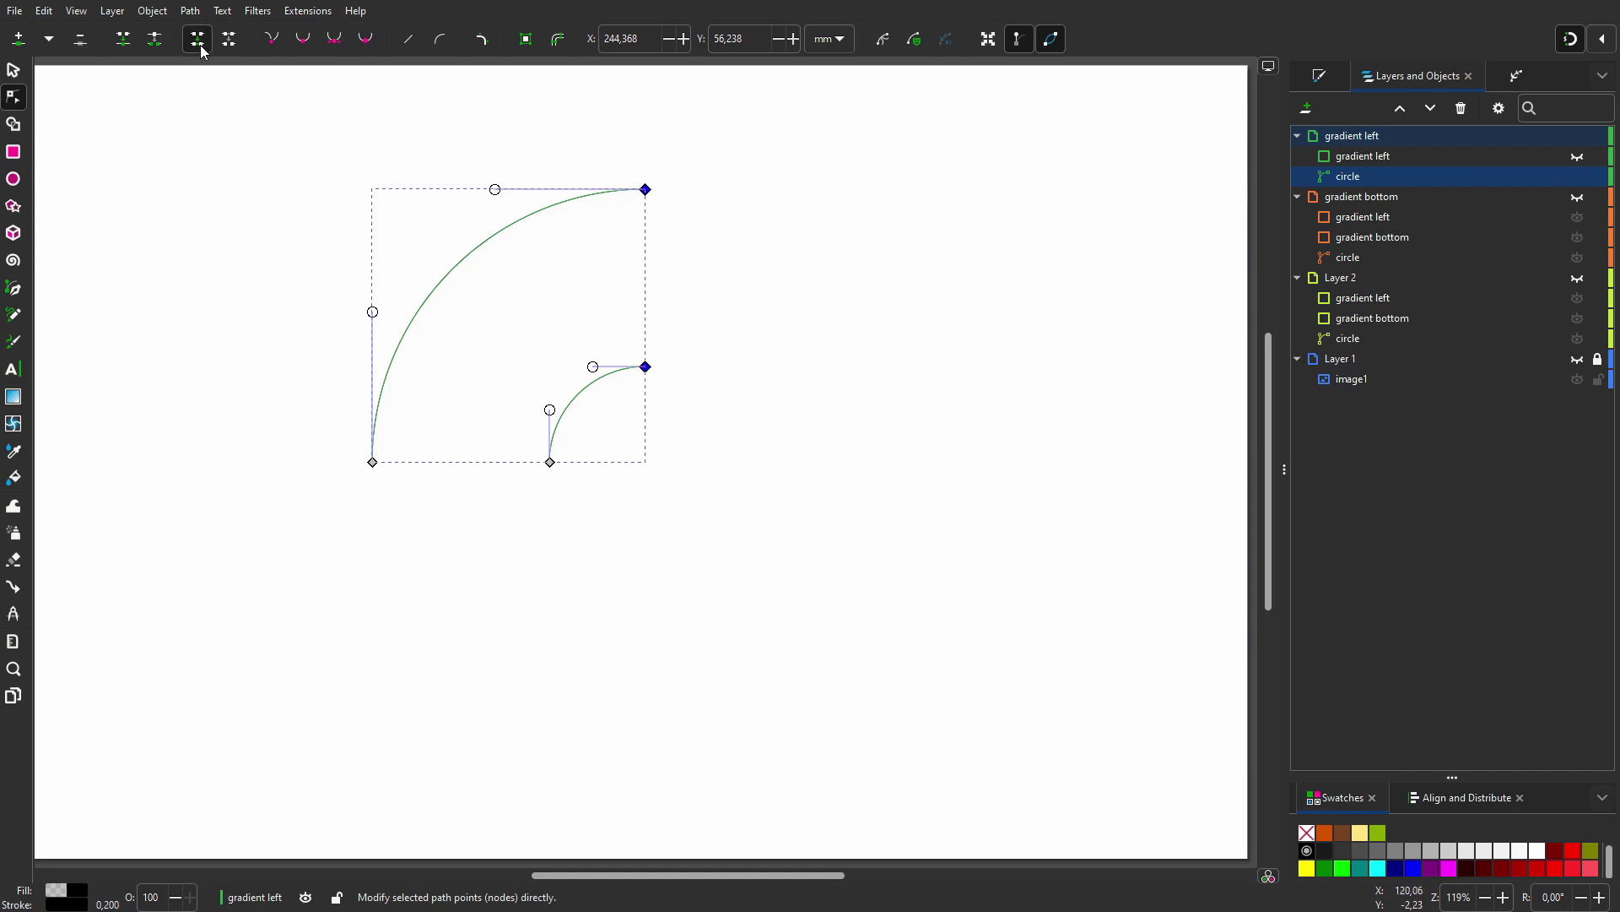
{"action": "left_click_drag", "start_coordinate": [333, 440], "coordinate": [596, 504]}
{"action": "left_click", "coordinate": [197, 40]}
- Show the gradient left rectangle again and select it together with the quarter-ring
{"action": "key", "text": "s"}
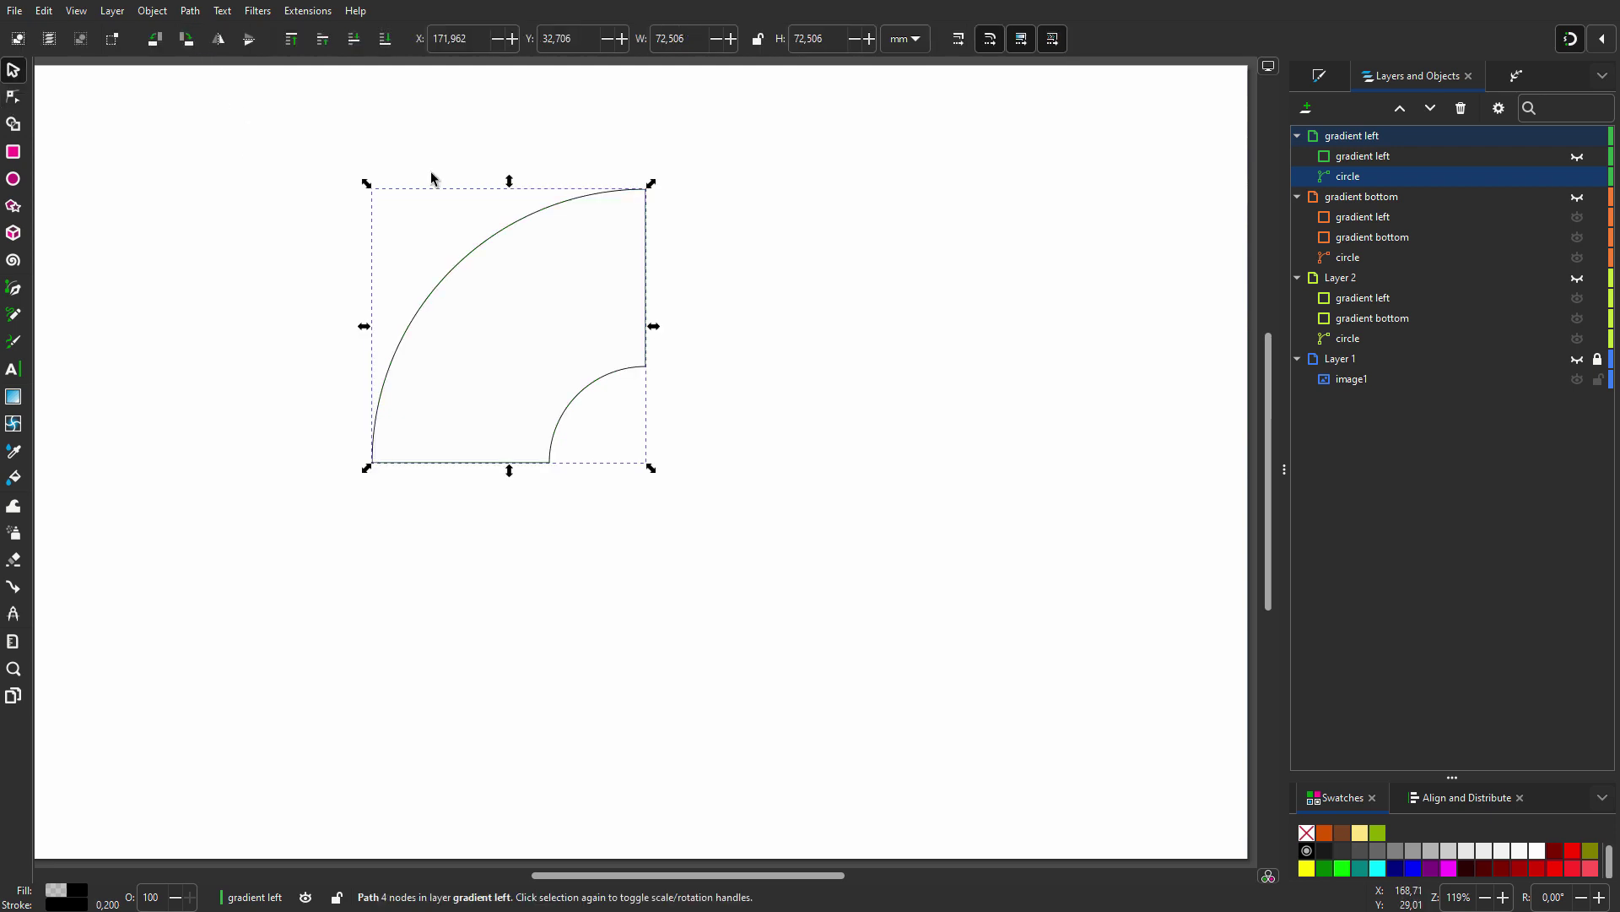
{"action": "left_click", "coordinate": [1577, 156]}
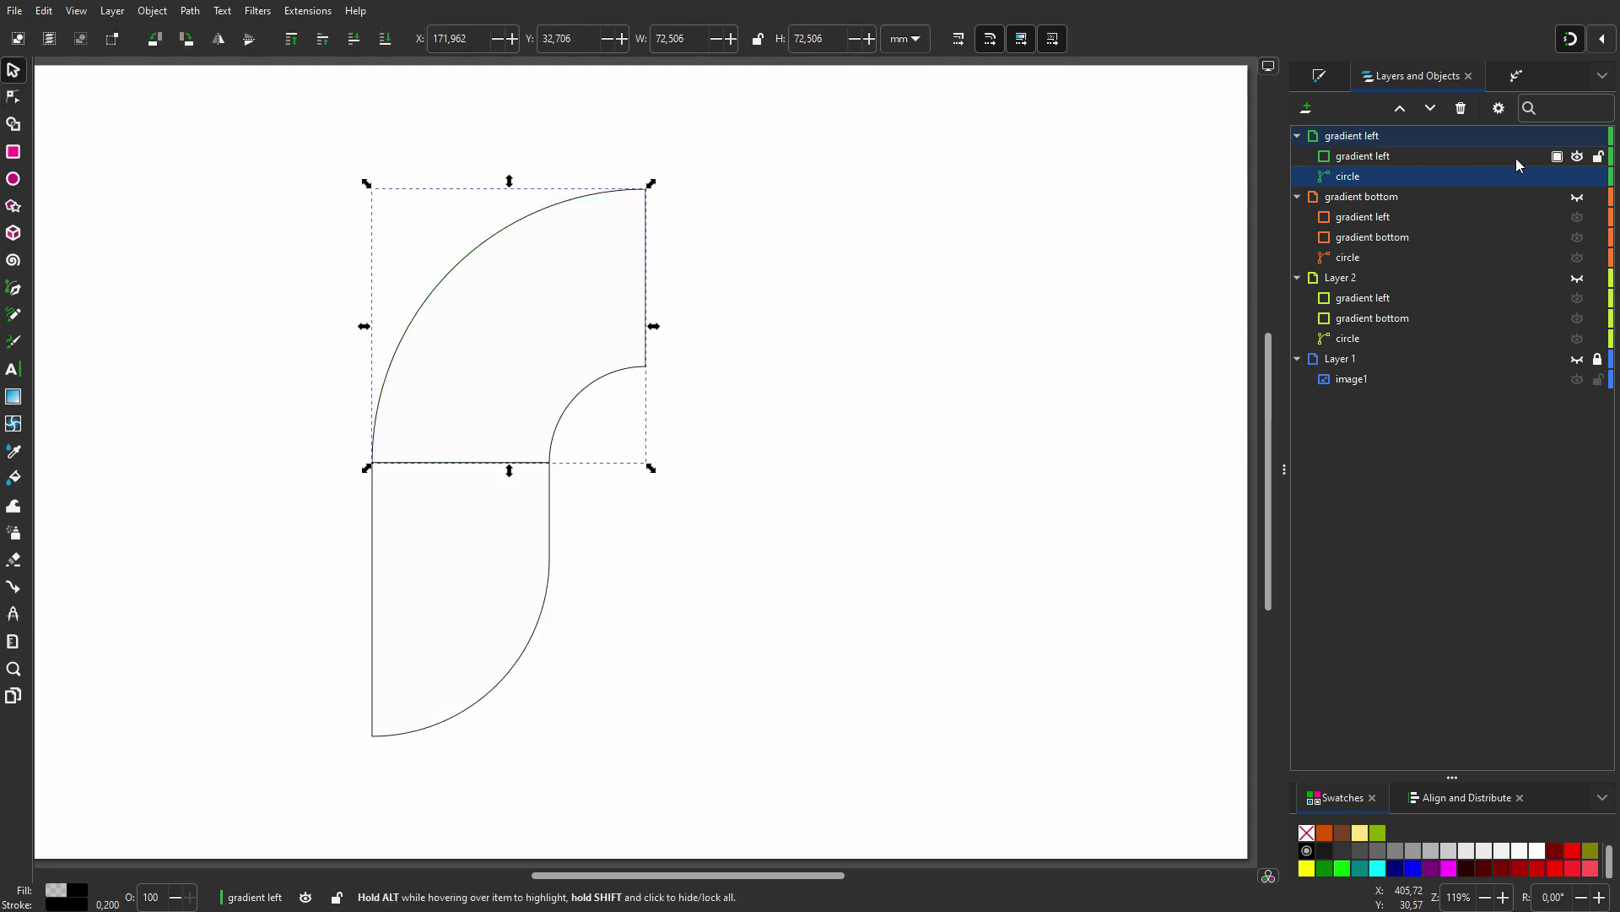
{"action": "left_click", "coordinate": [1445, 157], "text": "shift"}
{"action": "left_click", "coordinate": [190, 11]}
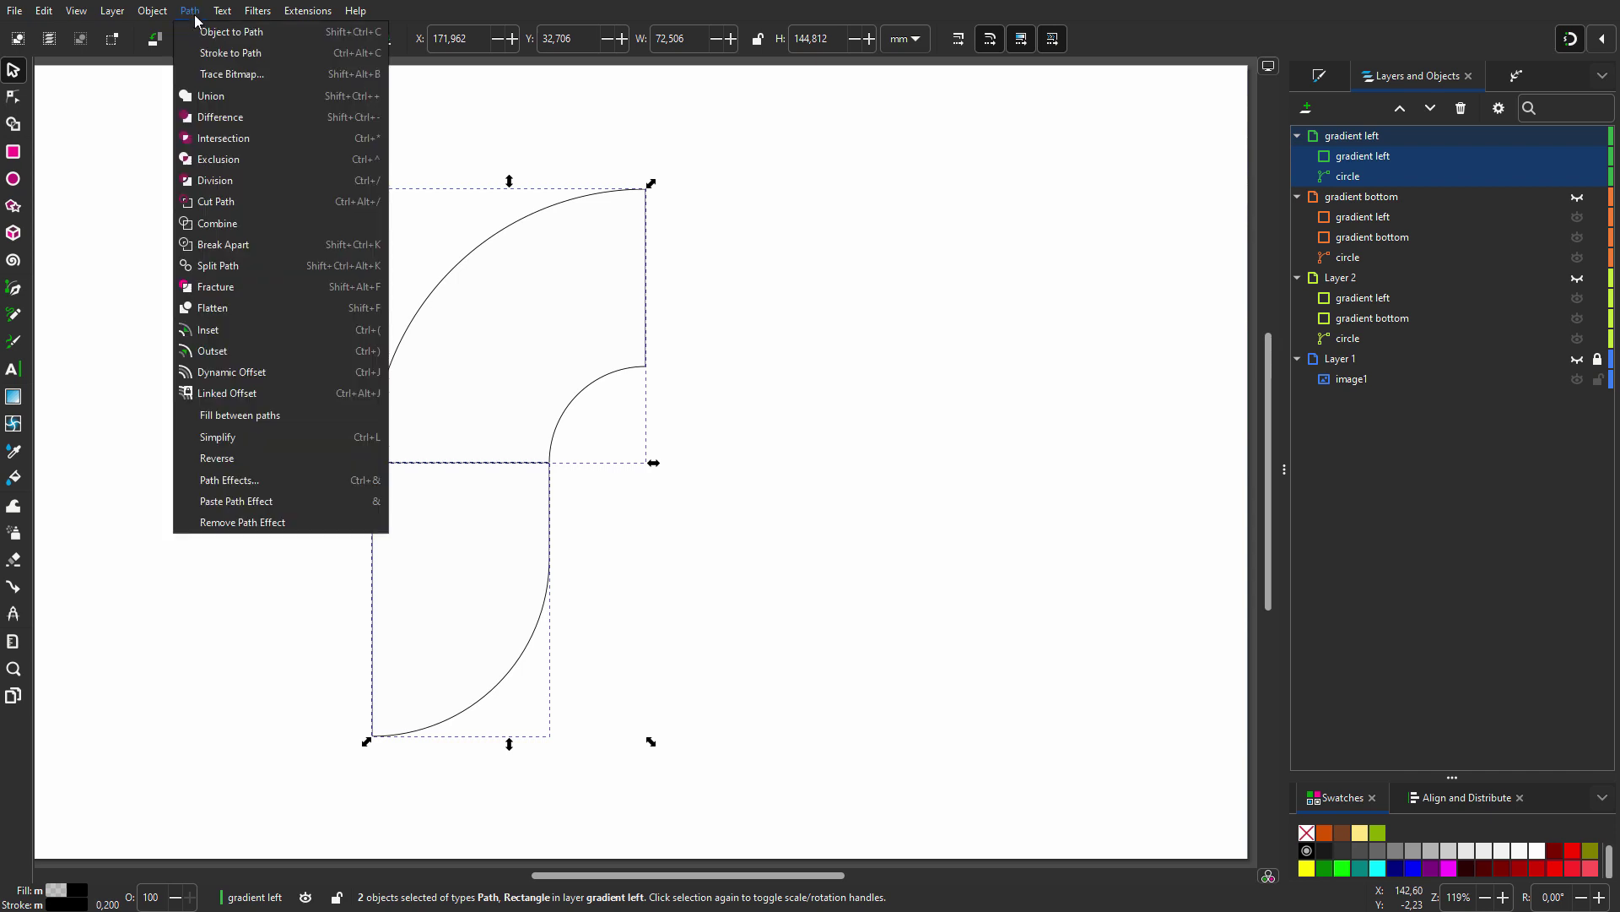
- Union the quarter-ring and rectangle into 'gradient left', hide that layer, and show gradient bottom
{"action": "left_click", "coordinate": [212, 96]}
{"action": "key", "text": "n"}
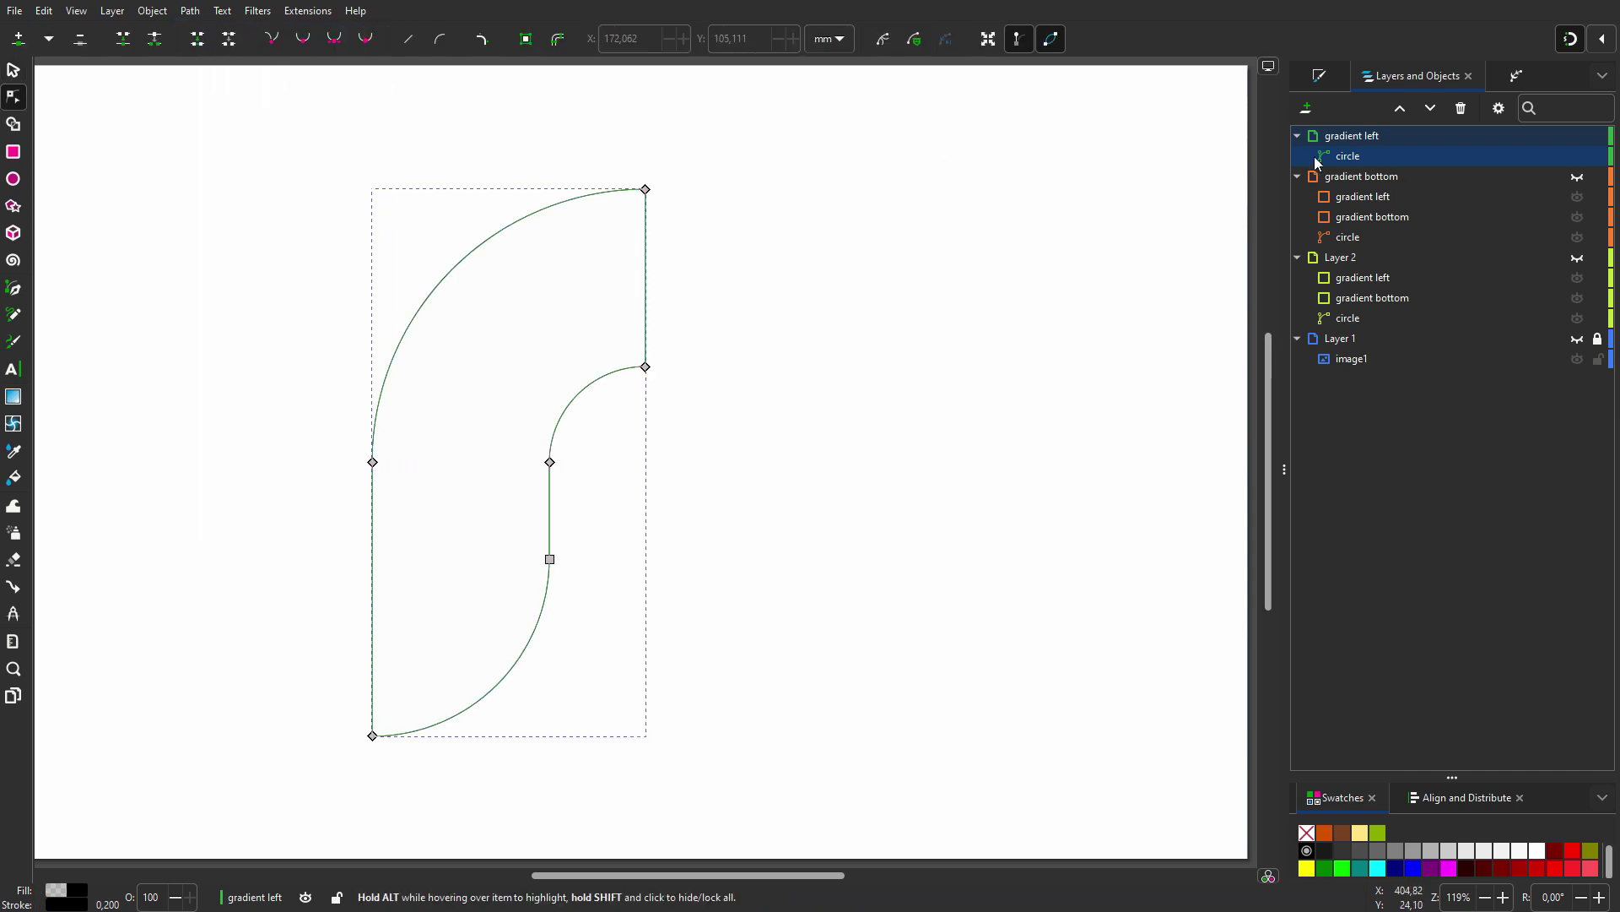
{"action": "key", "text": "Return"}
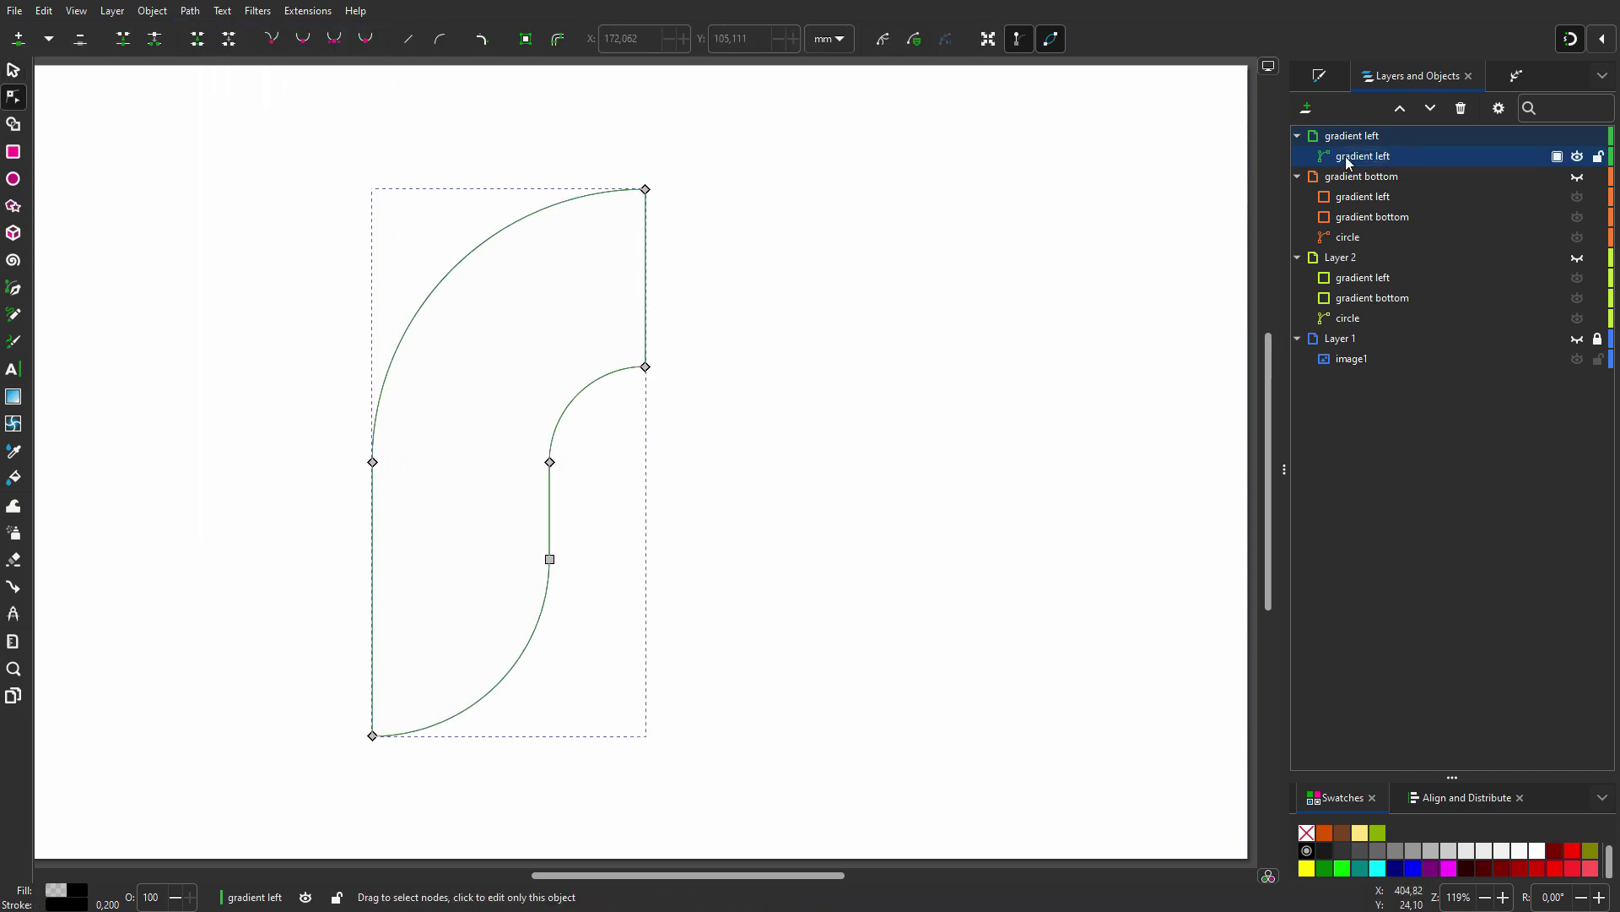
{"action": "left_click", "coordinate": [1577, 136]}
{"action": "left_click", "coordinate": [1578, 177]}
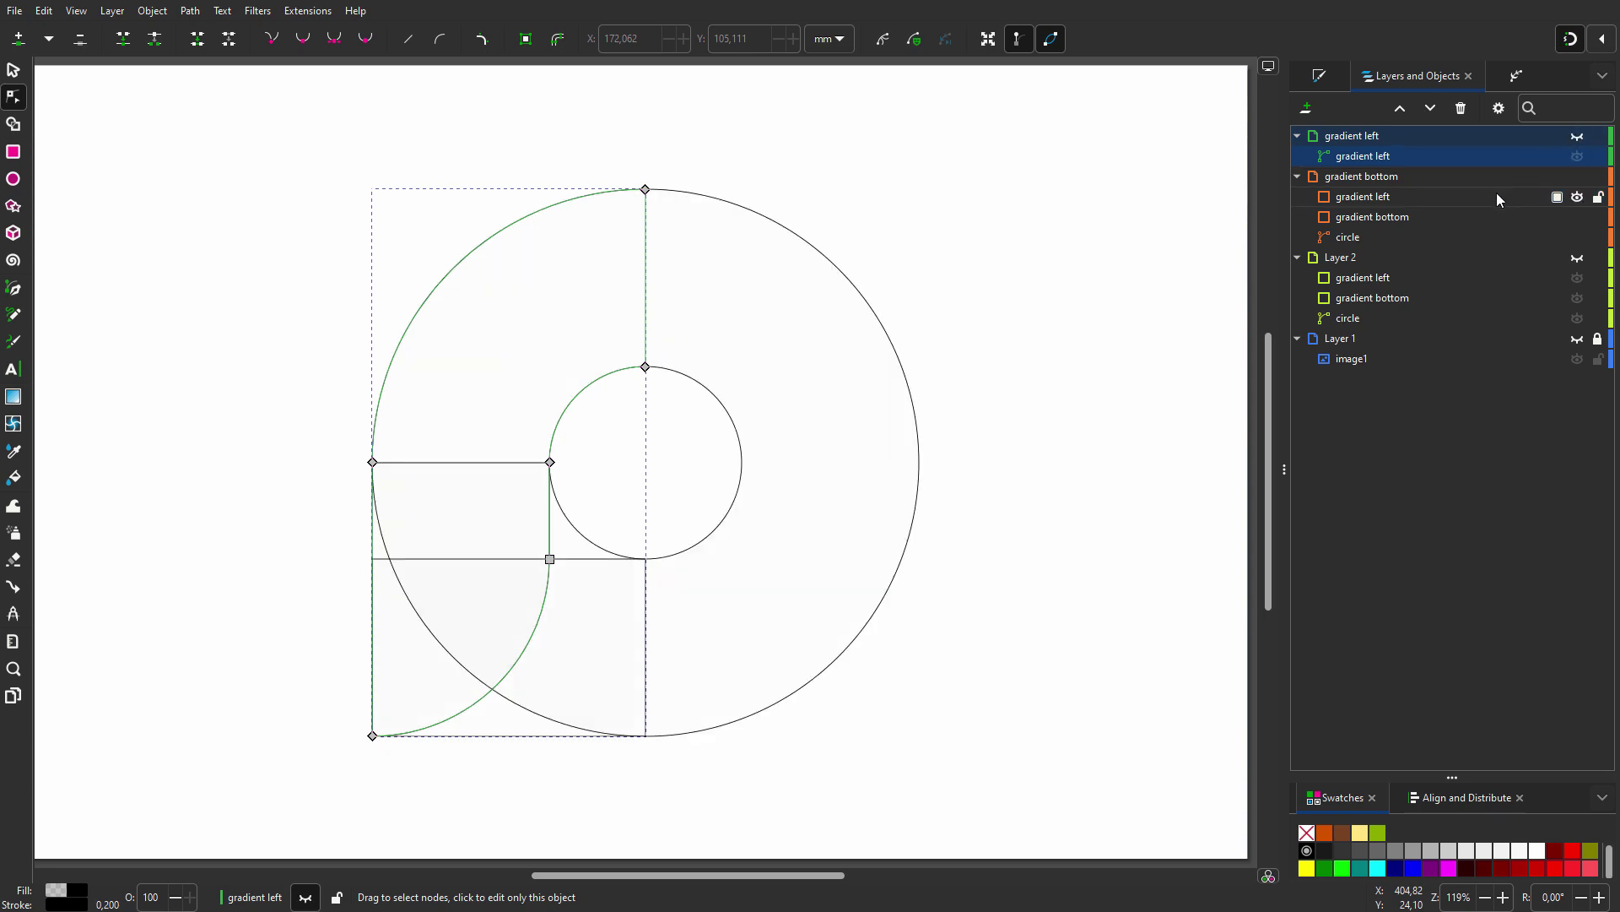
- Delete the stray gradient left rectangle from the gradient bottom layer and hide its gradient bottom rectangle
{"action": "left_click", "coordinate": [1456, 195]}
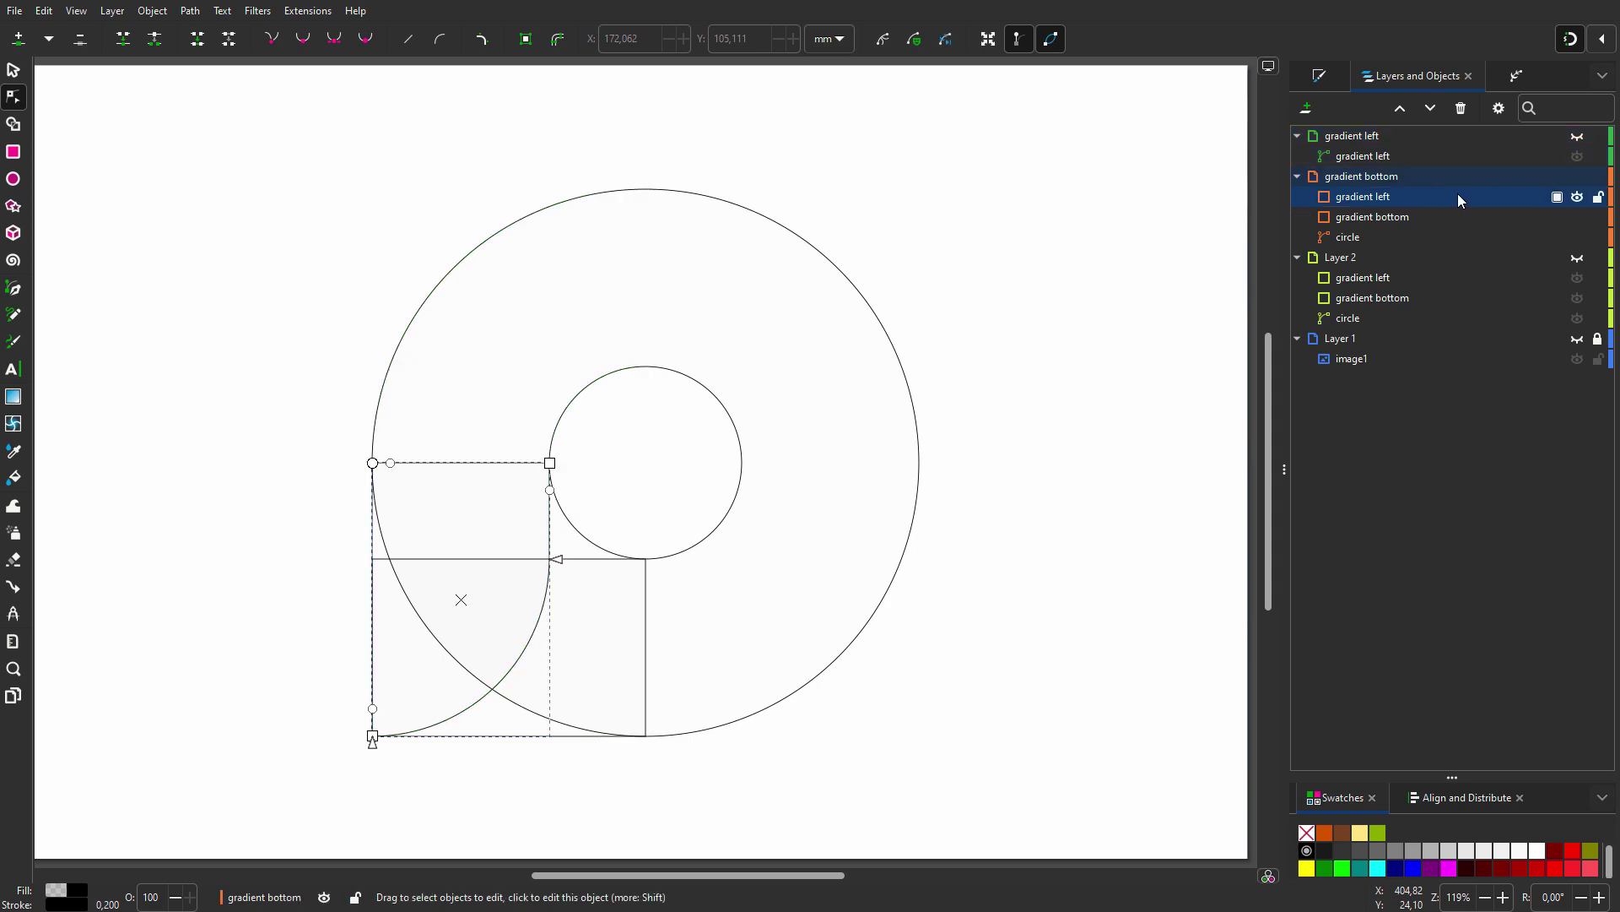
{"action": "left_click", "coordinate": [1461, 108]}
{"action": "left_click", "coordinate": [1578, 197]}
- Break the ring at its right and bottom nodes and delete all but the bottom-right quarter arcs
{"action": "left_click", "coordinate": [663, 272]}
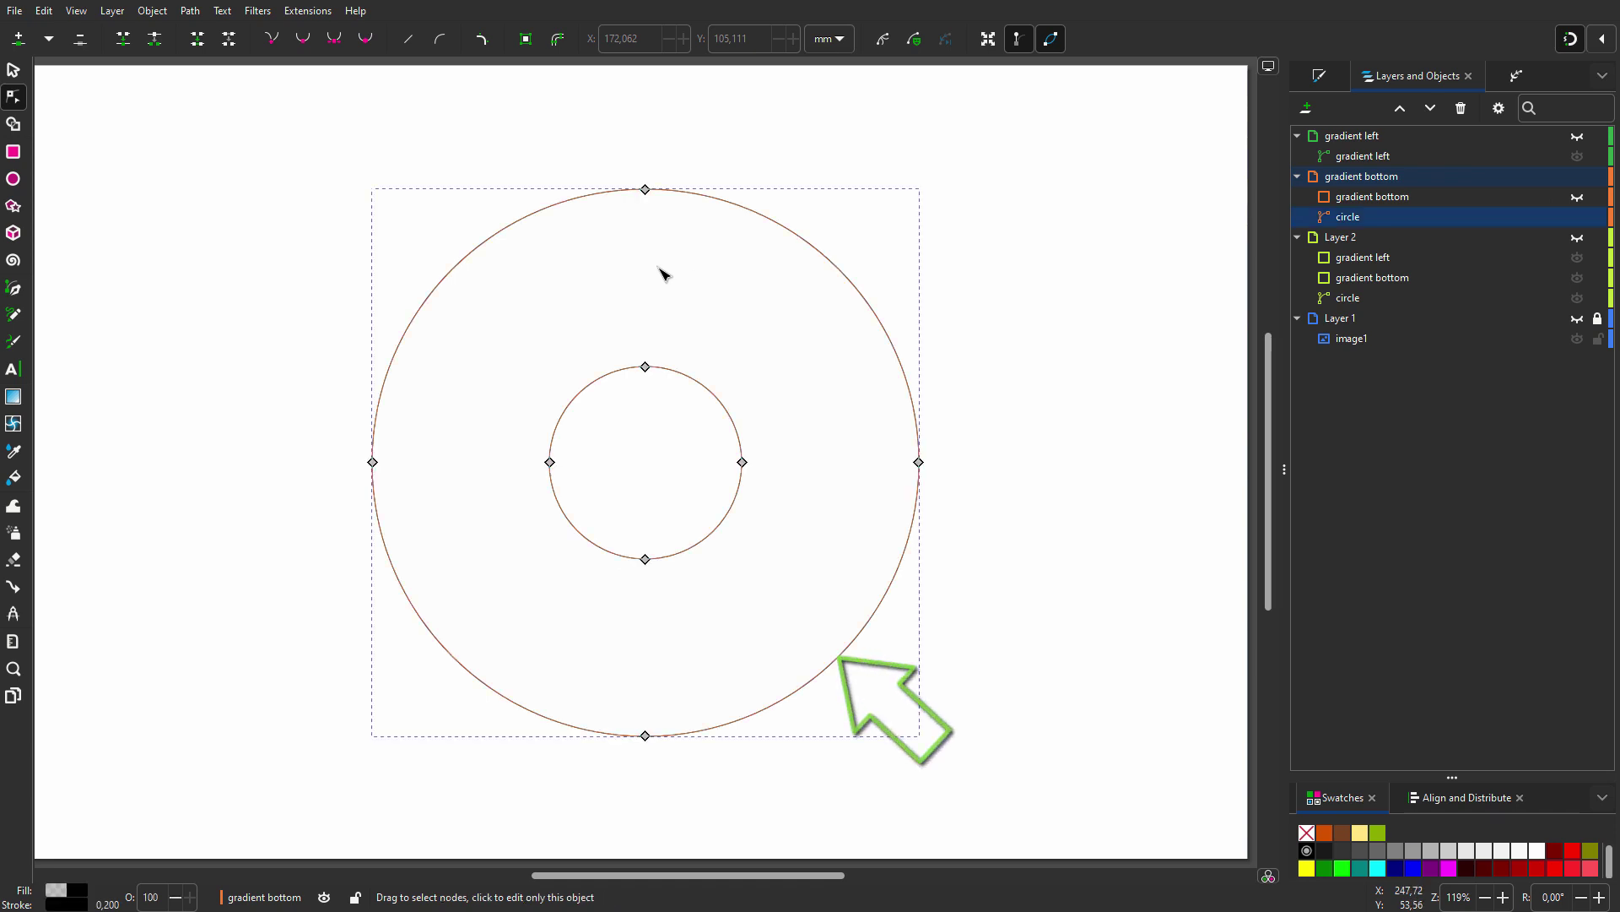
{"action": "left_click_drag", "start_coordinate": [718, 436], "coordinate": [947, 488]}
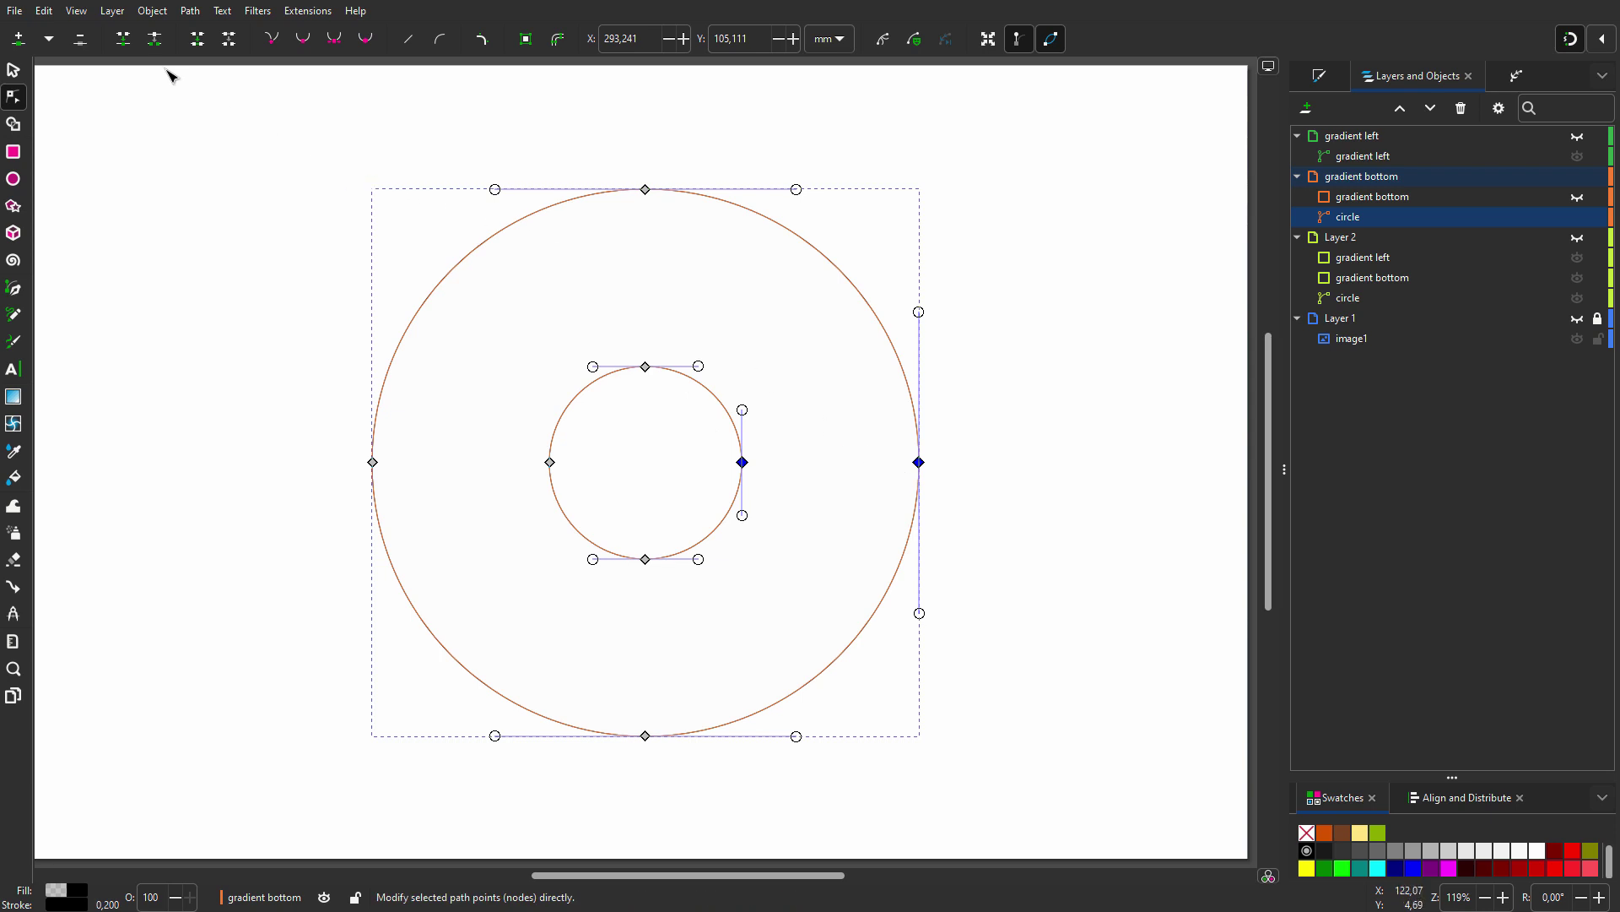
{"action": "left_click", "coordinate": [155, 40]}
{"action": "left_click_drag", "start_coordinate": [621, 537], "coordinate": [685, 773]}
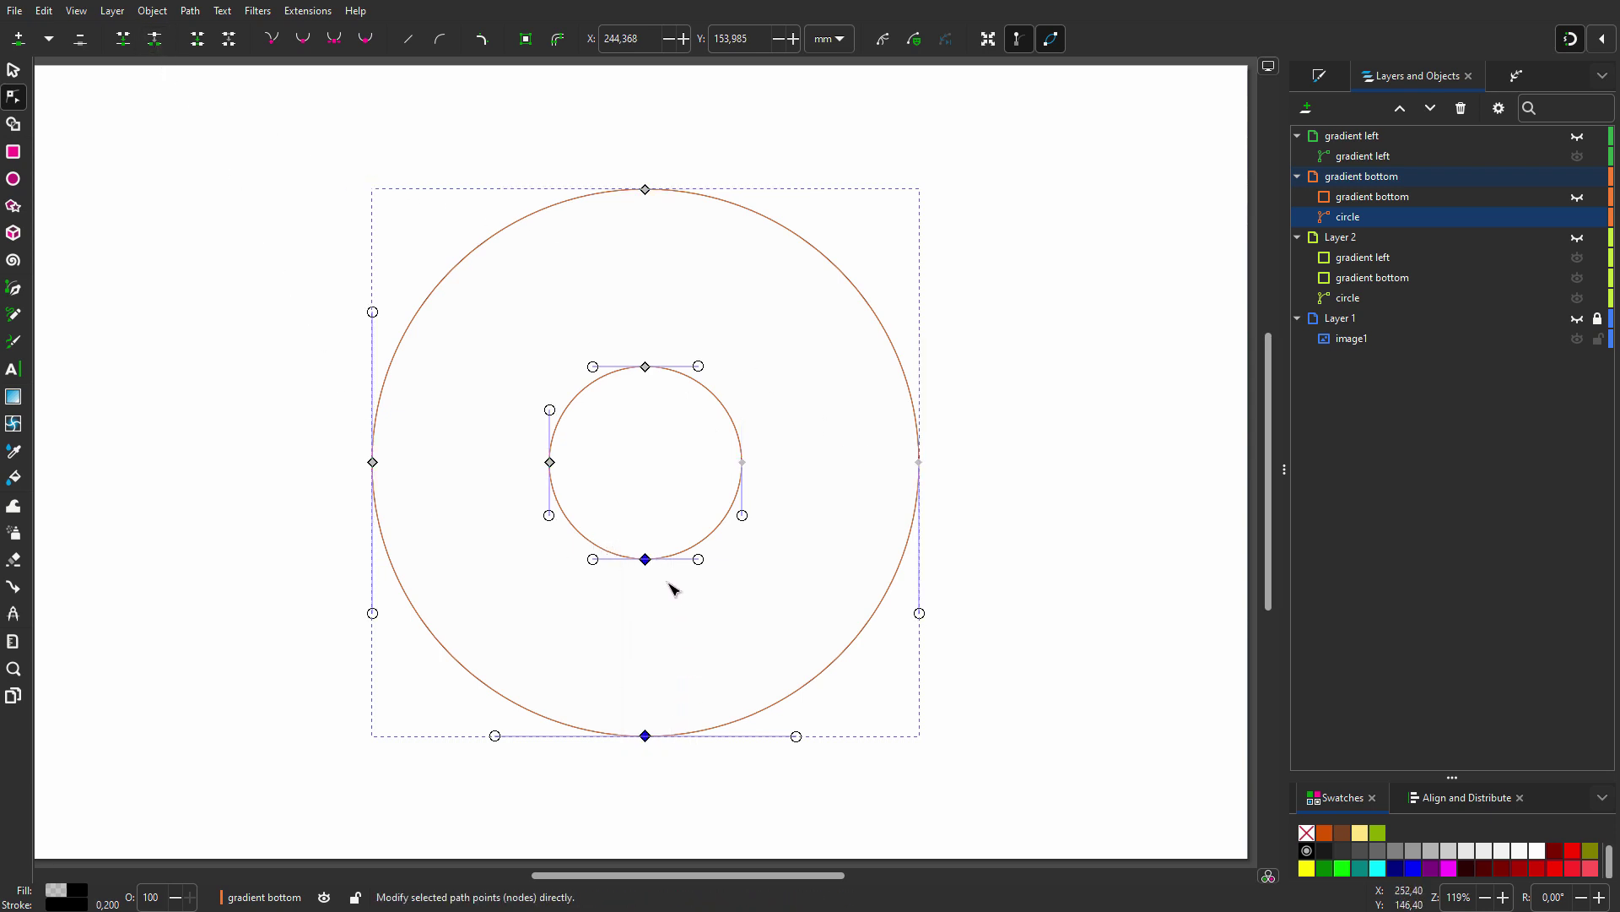
{"action": "left_click", "coordinate": [155, 39]}
{"action": "left_click", "coordinate": [373, 462]}
{"action": "key", "text": "ctrl+a"}
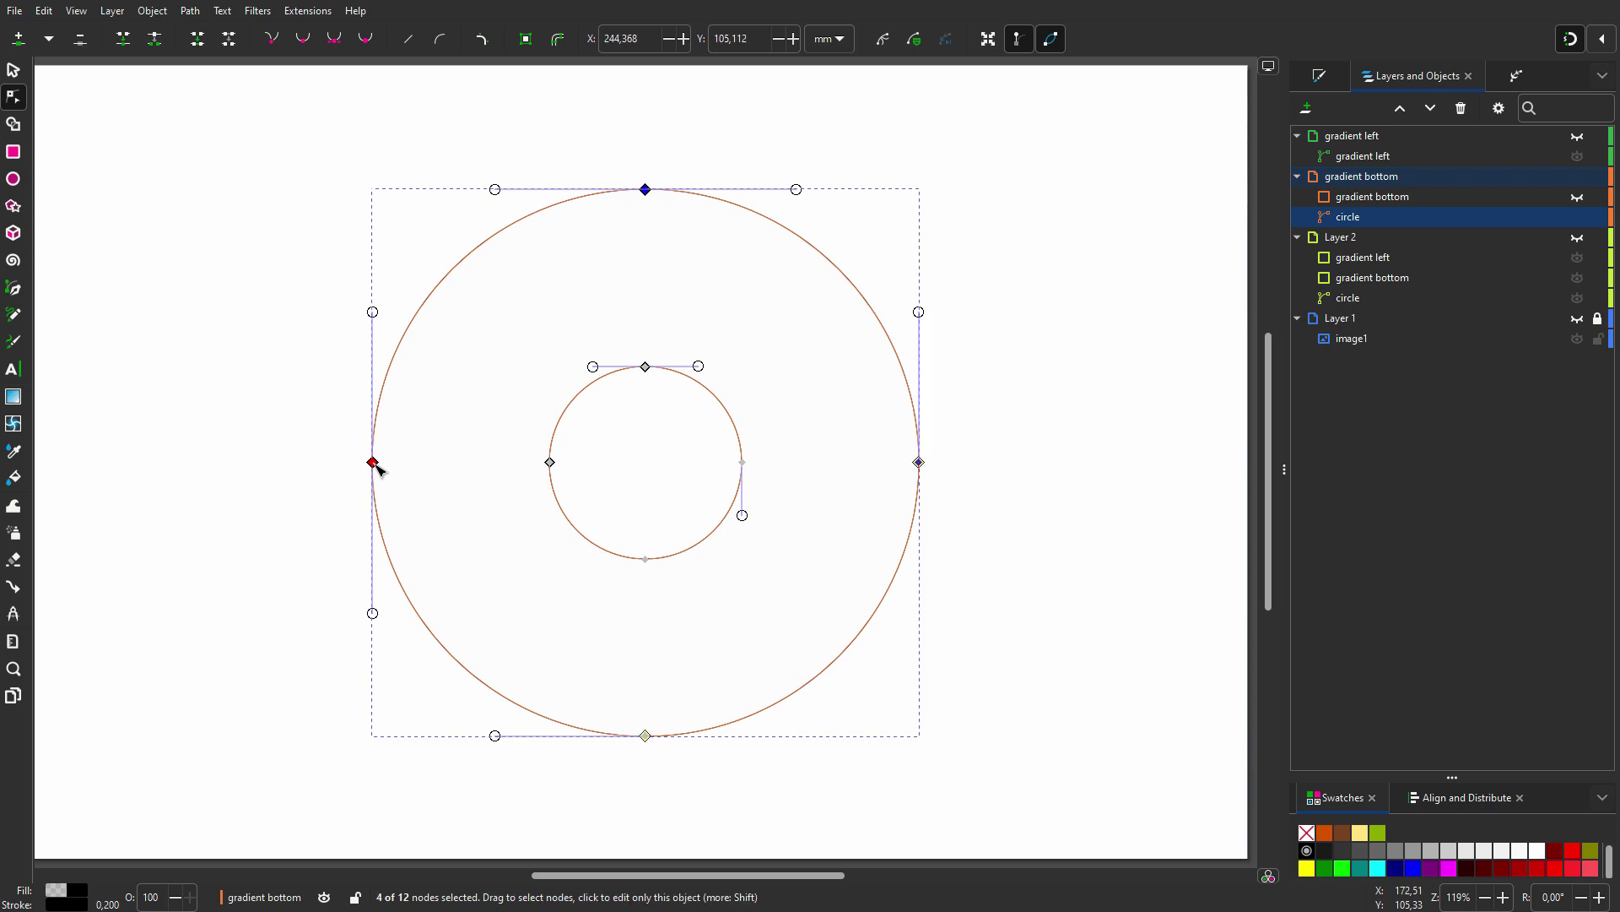
{"action": "left_click", "coordinate": [550, 461], "text": "shift"}
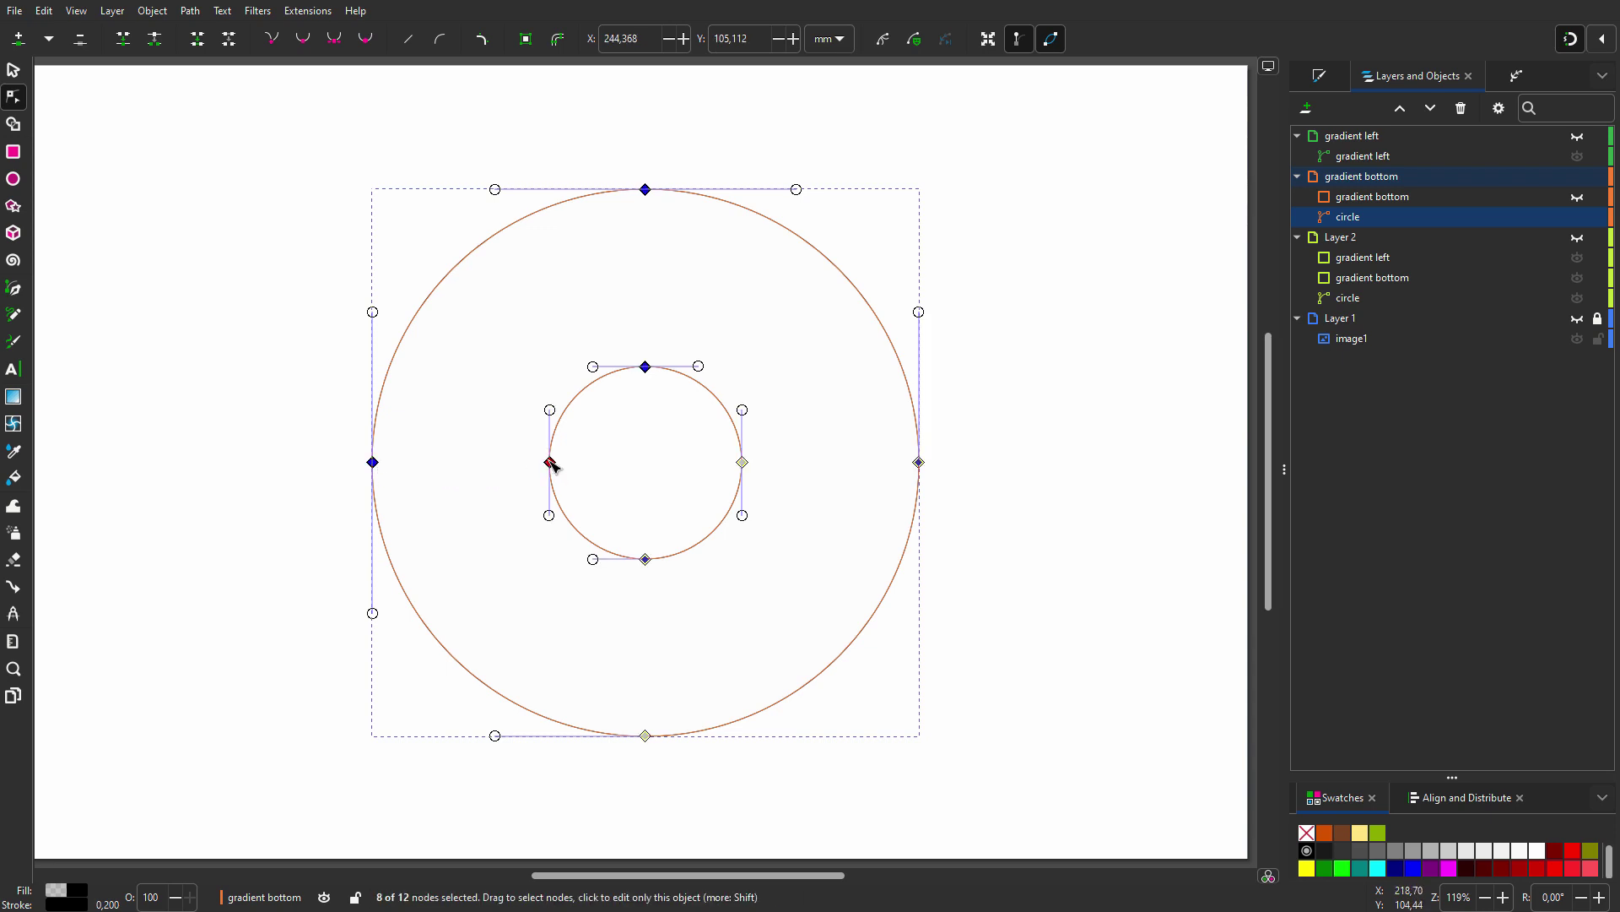
{"action": "key", "text": "Delete"}
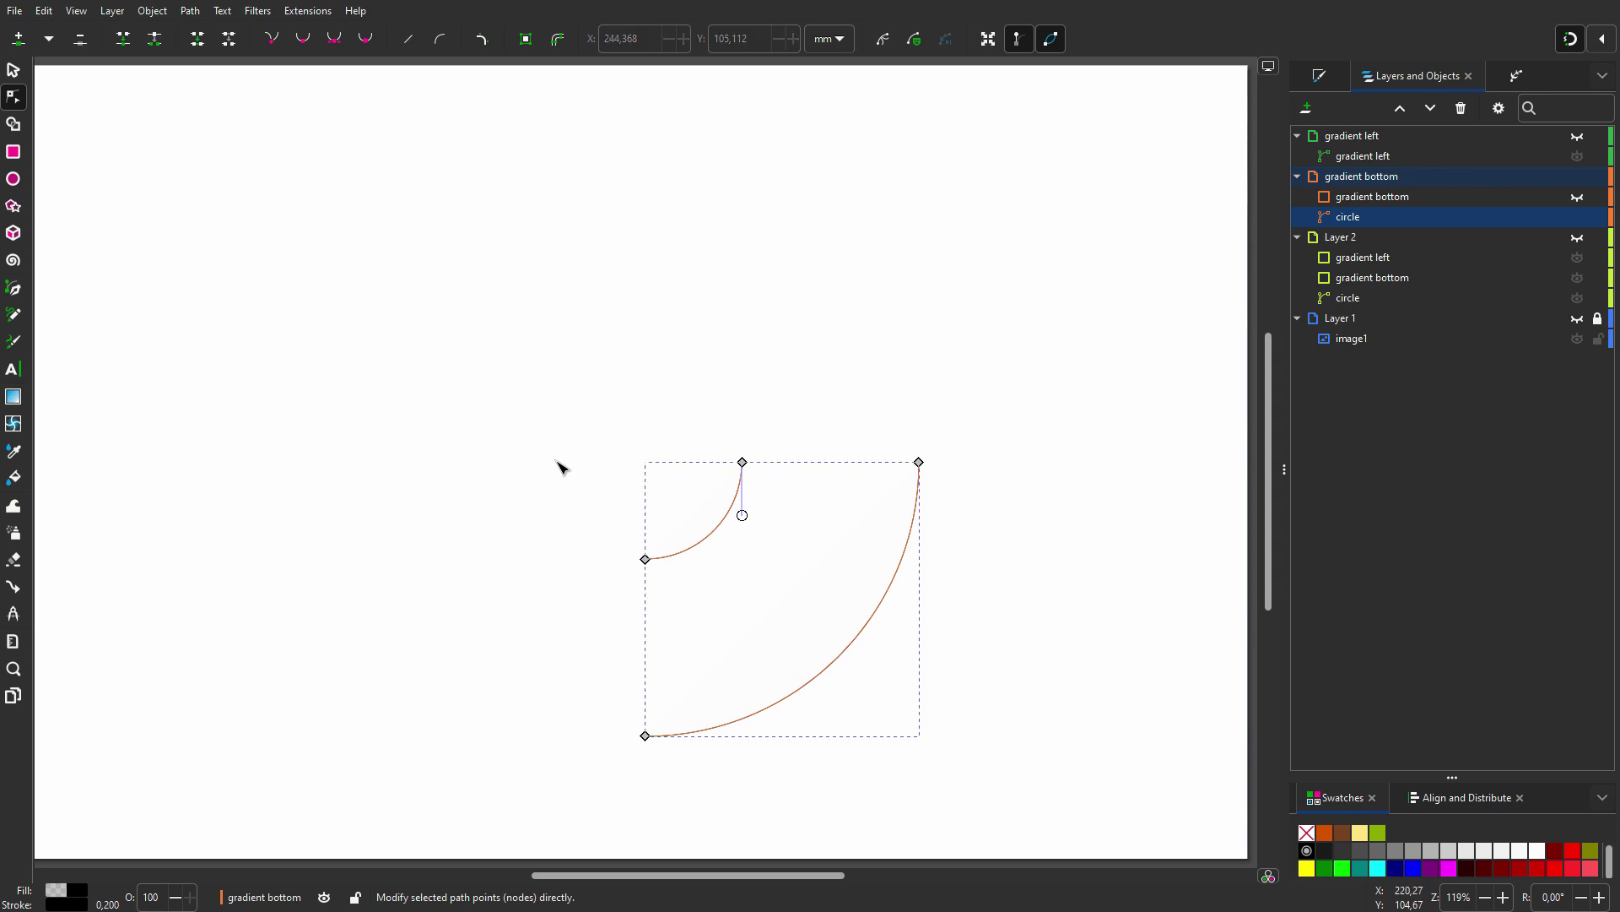
- Join the quarter-arcs' top ends with a straight segment
{"action": "left_click_drag", "start_coordinate": [714, 447], "coordinate": [928, 481]}
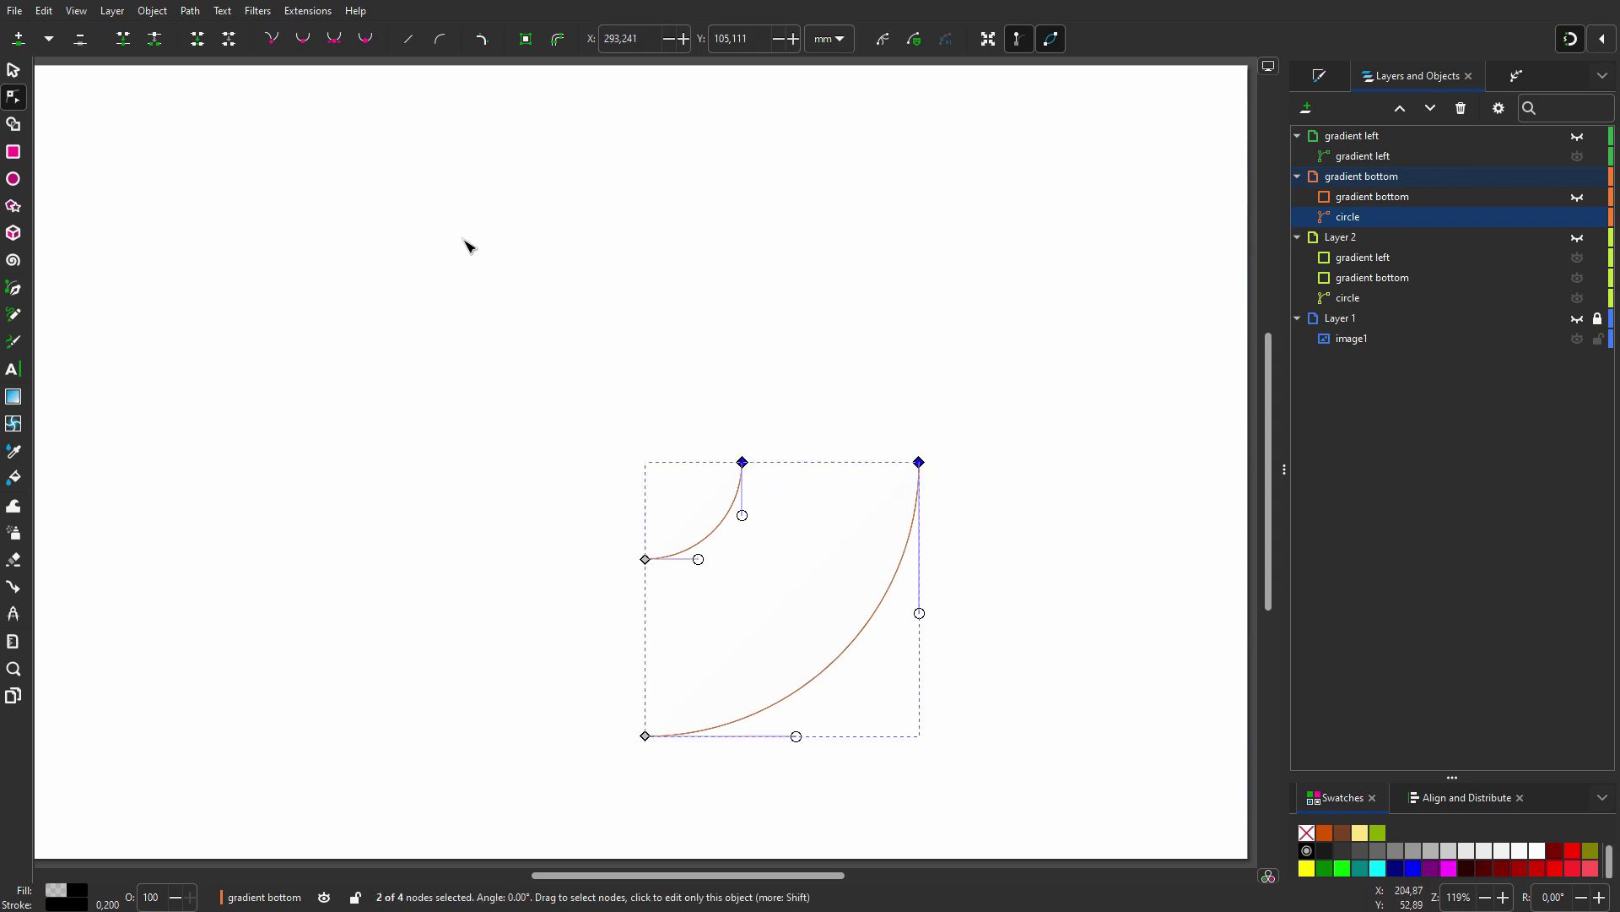
{"action": "left_click", "coordinate": [199, 46]}
{"action": "left_click_drag", "start_coordinate": [605, 545], "coordinate": [690, 778]}
- Close the quarter-ring's left side and select it with the re-shown gradient bottom rectangle
{"action": "left_click", "coordinate": [199, 40]}
{"action": "key", "text": "s"}
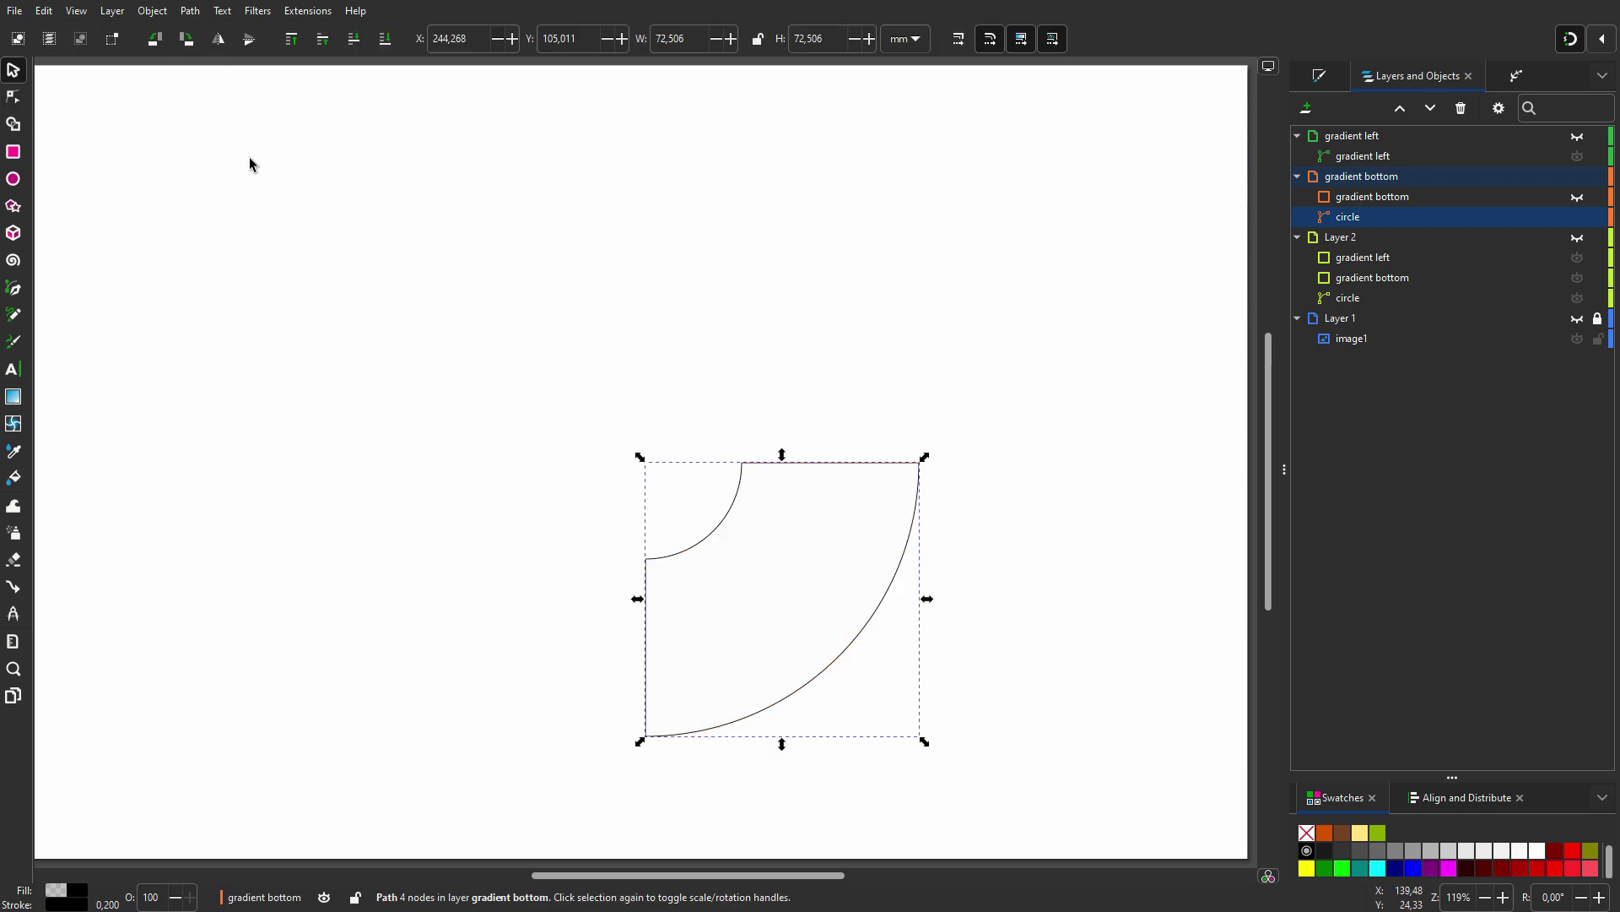
{"action": "left_click", "coordinate": [1577, 198]}
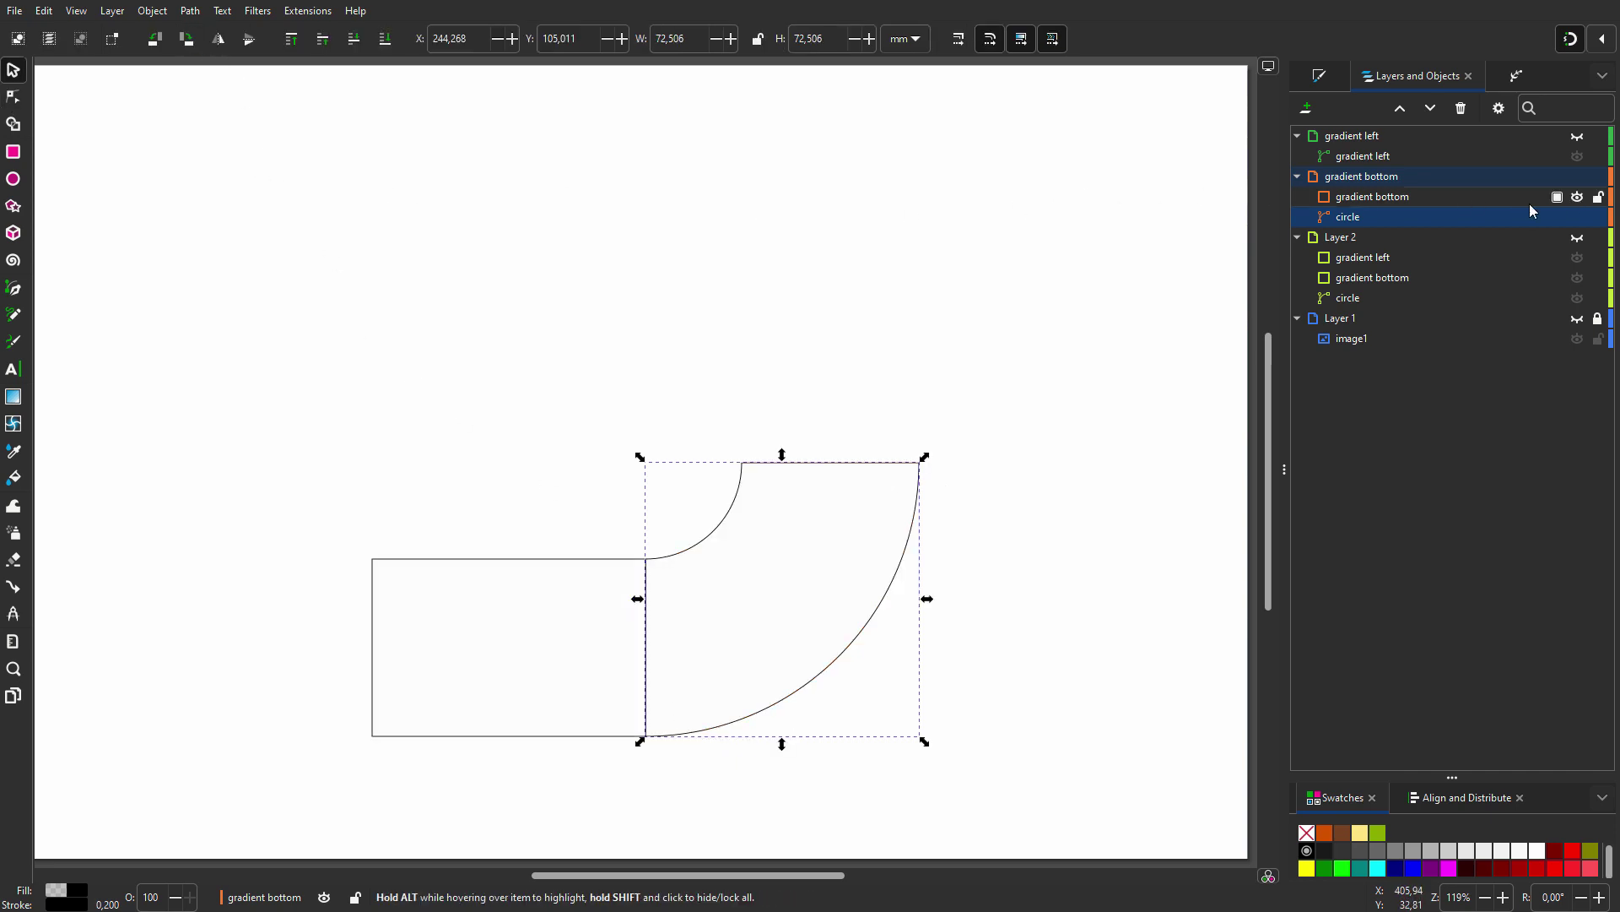
{"action": "left_click", "coordinate": [1468, 199], "text": "shift"}
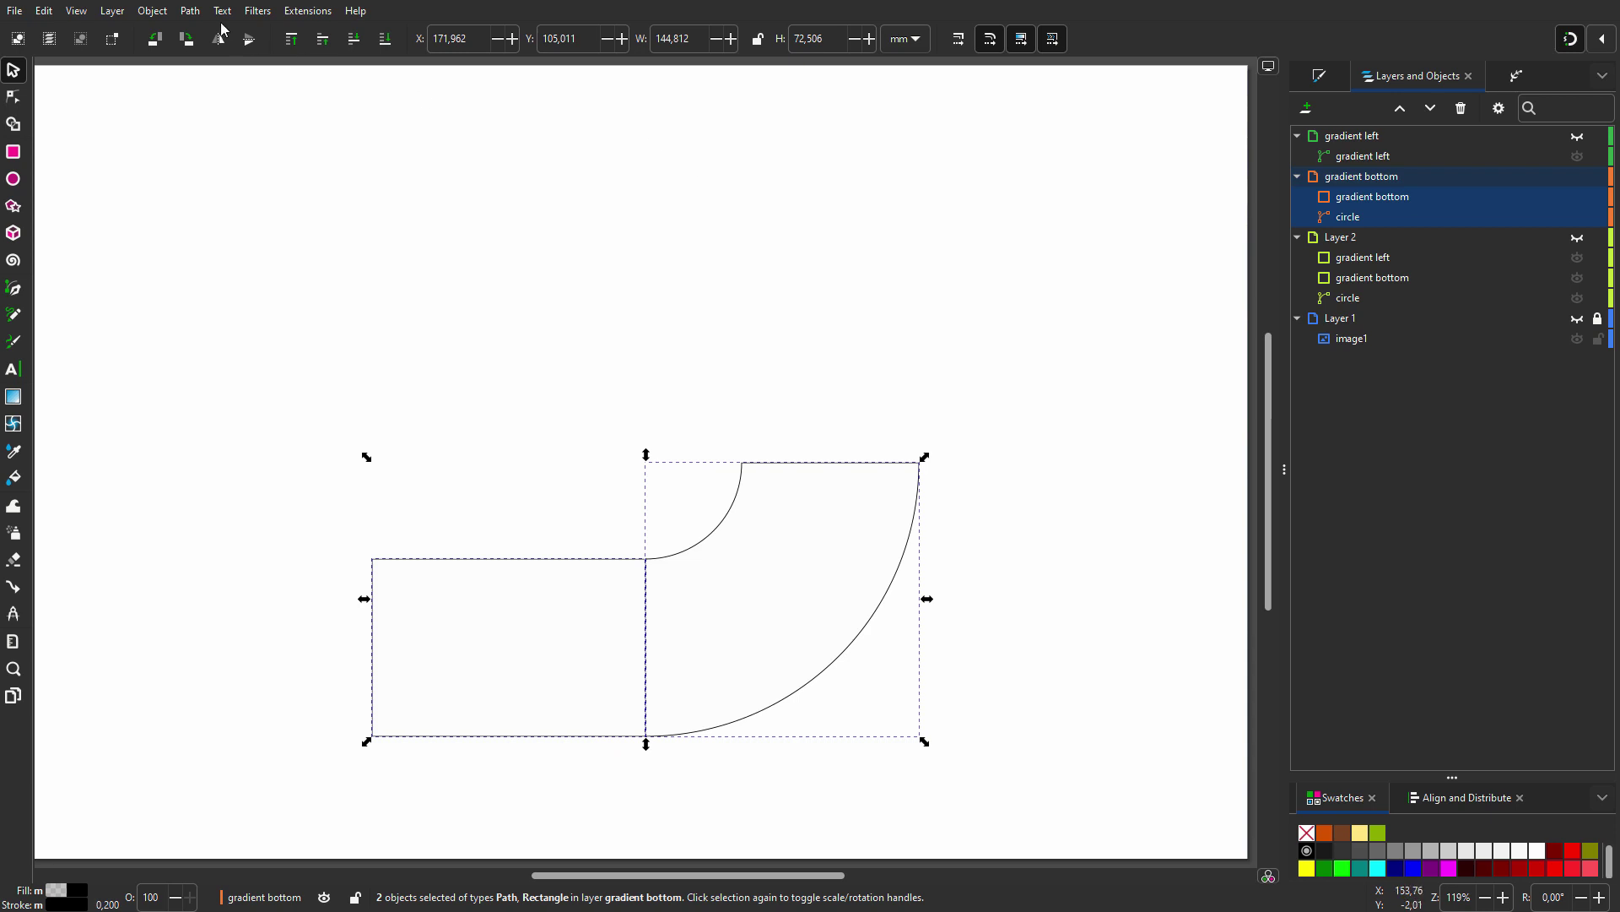
- Union them into a path named 'gradient bottom', hide its layer, and show Layer 2
{"action": "left_click", "coordinate": [190, 11]}
{"action": "left_click", "coordinate": [211, 96]}
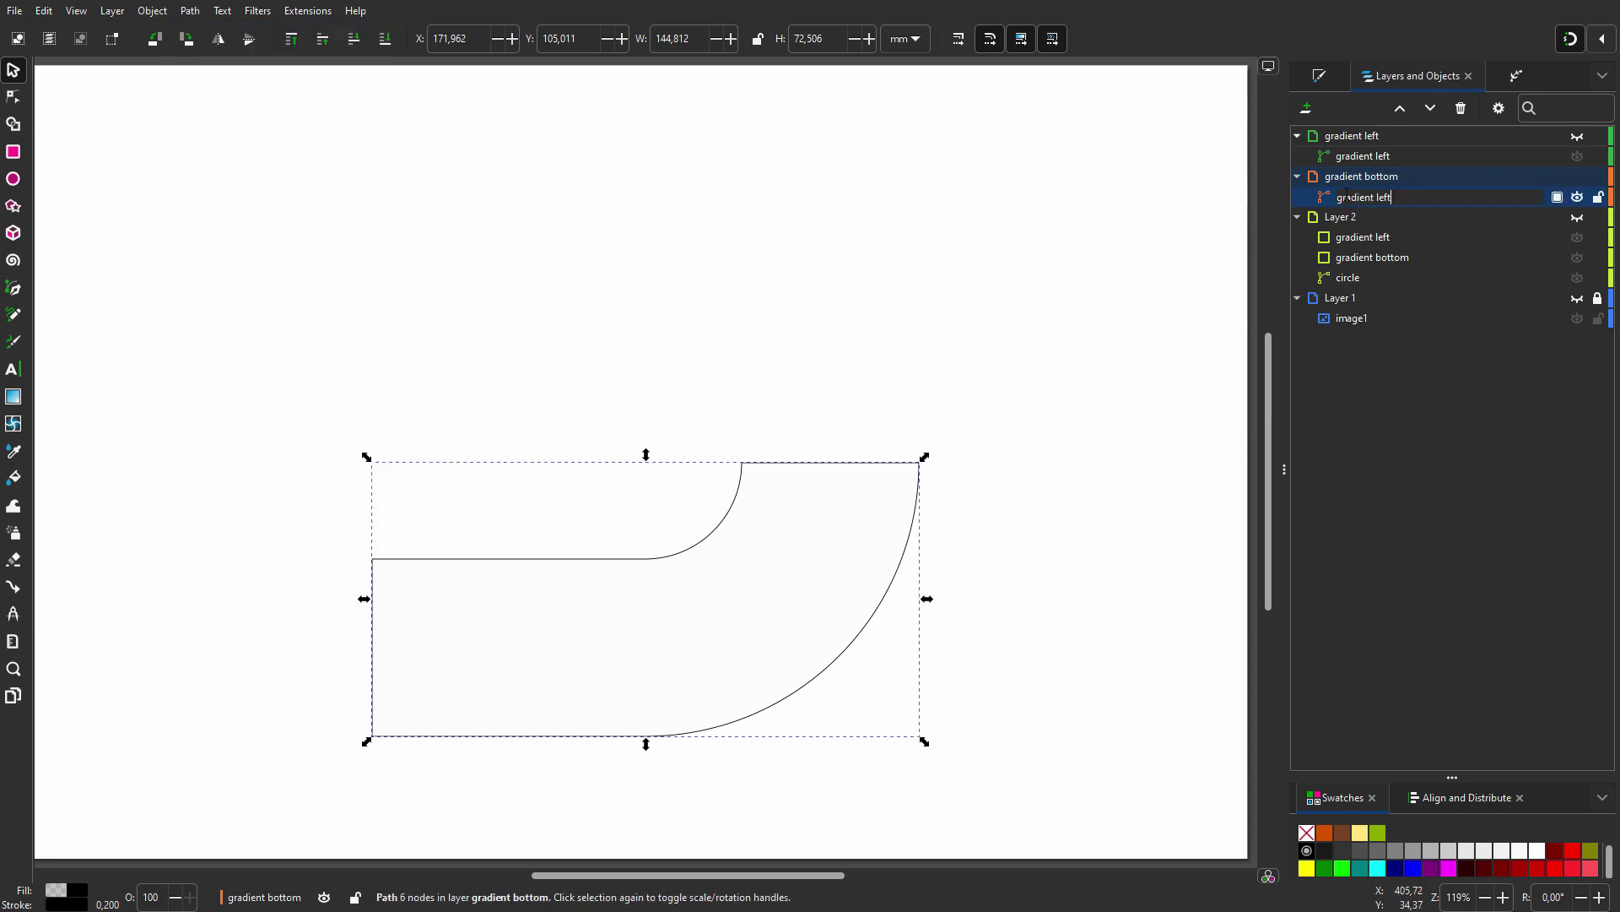
{"action": "type", "text": "om"}
{"action": "key", "text": "Return"}
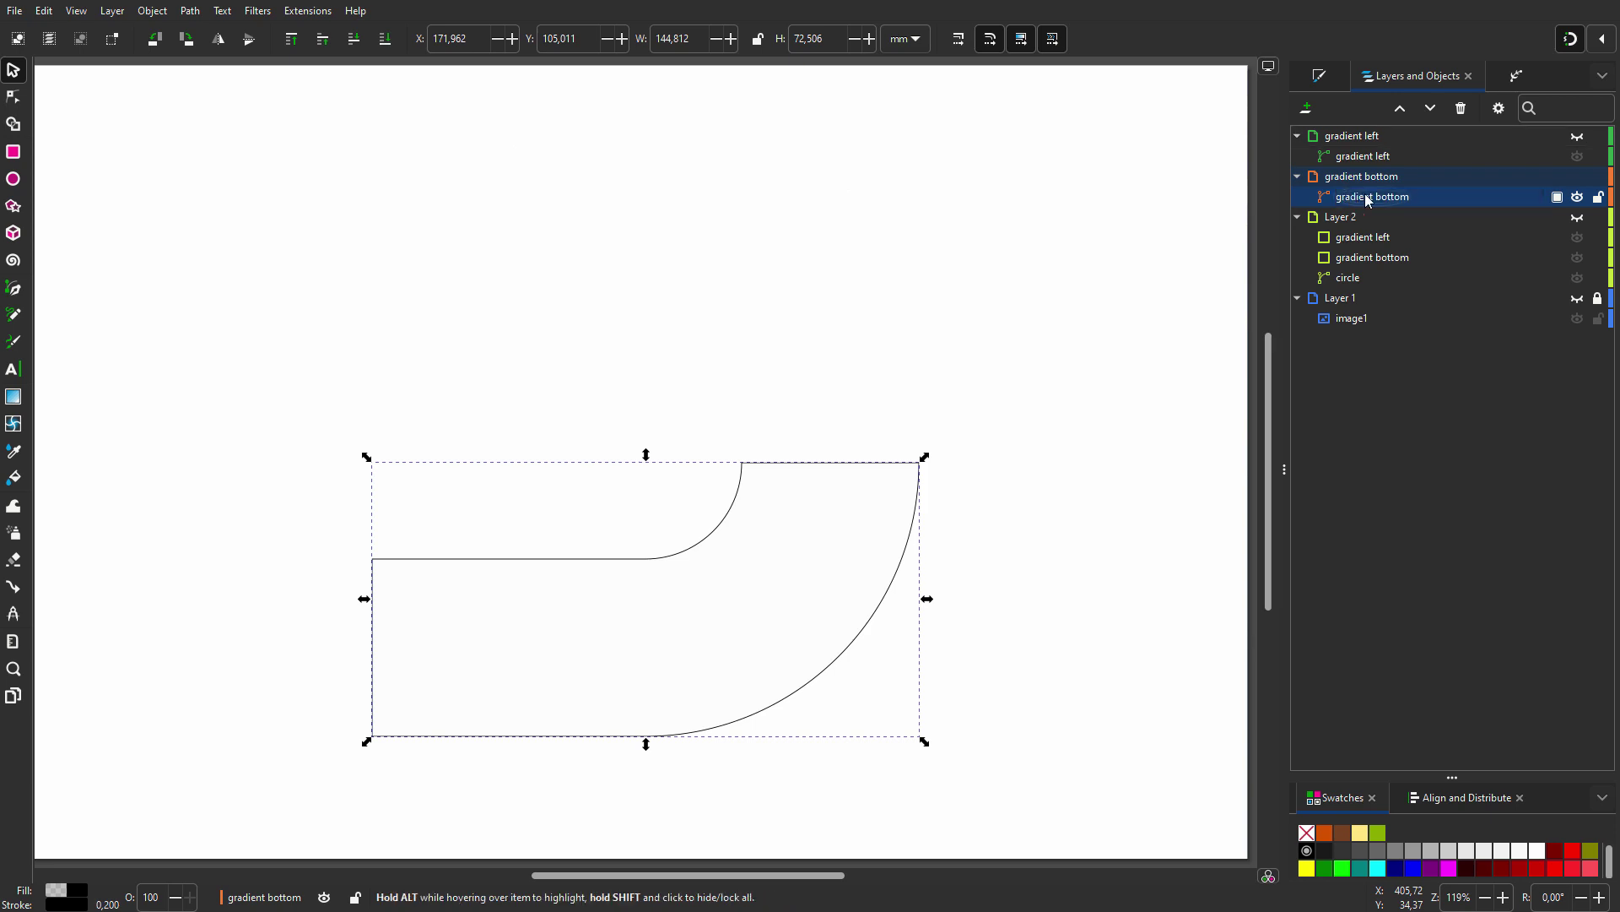
{"action": "left_click", "coordinate": [1579, 177]}
{"action": "left_click", "coordinate": [1577, 218]}
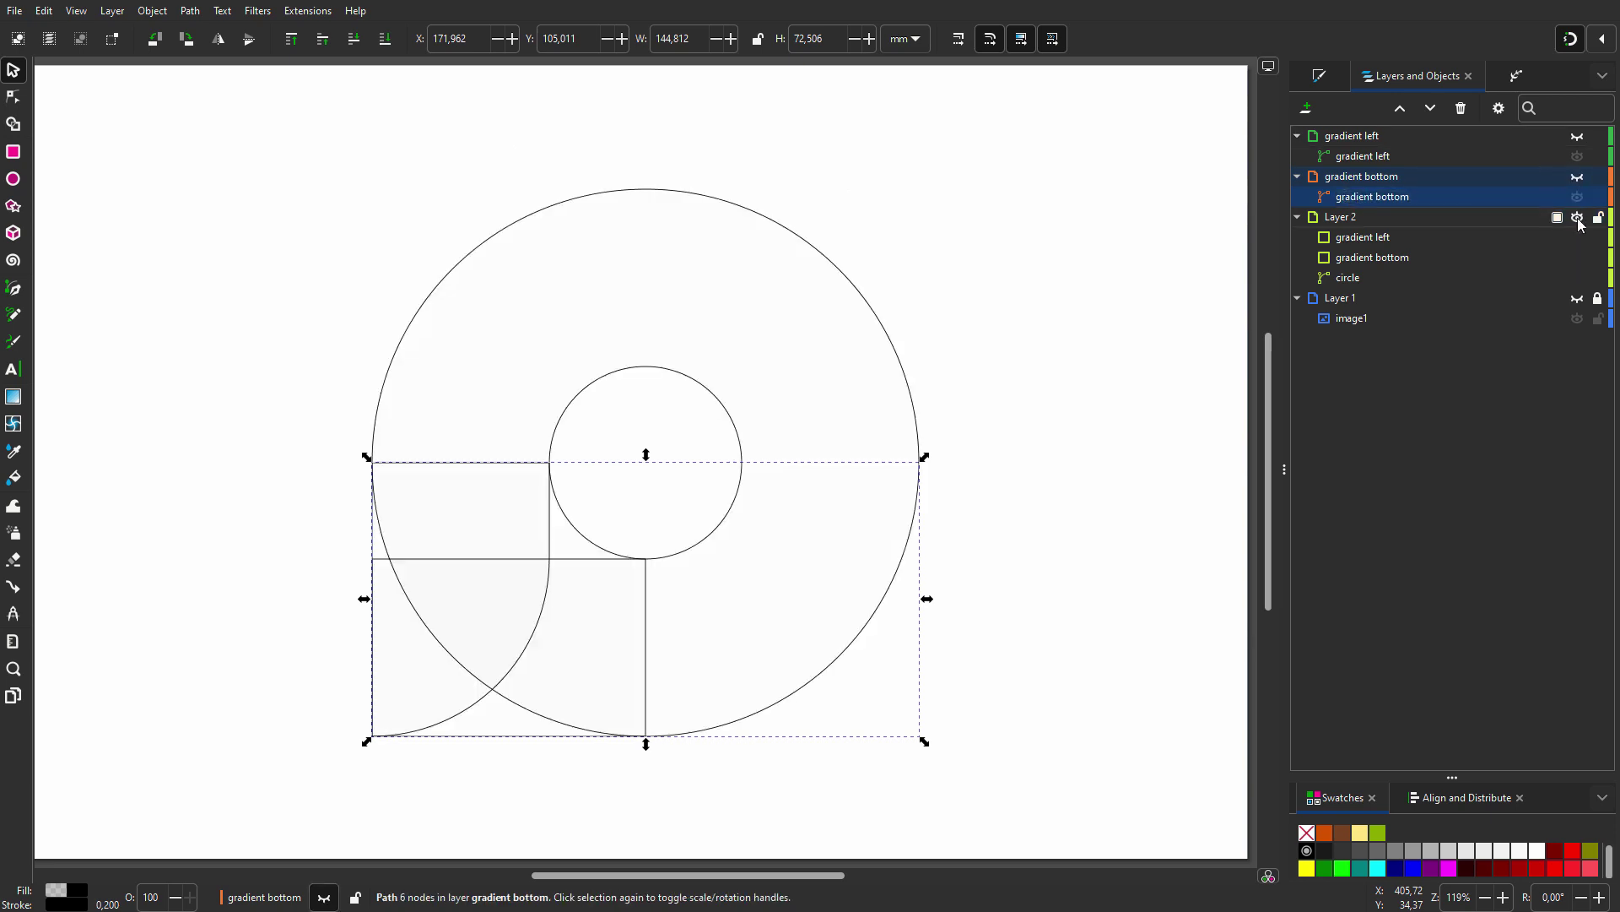
- Select Layer 2's two rectangles and circle and fracture them into separate fragments
{"action": "left_click_drag", "start_coordinate": [308, 137], "coordinate": [1018, 809]}
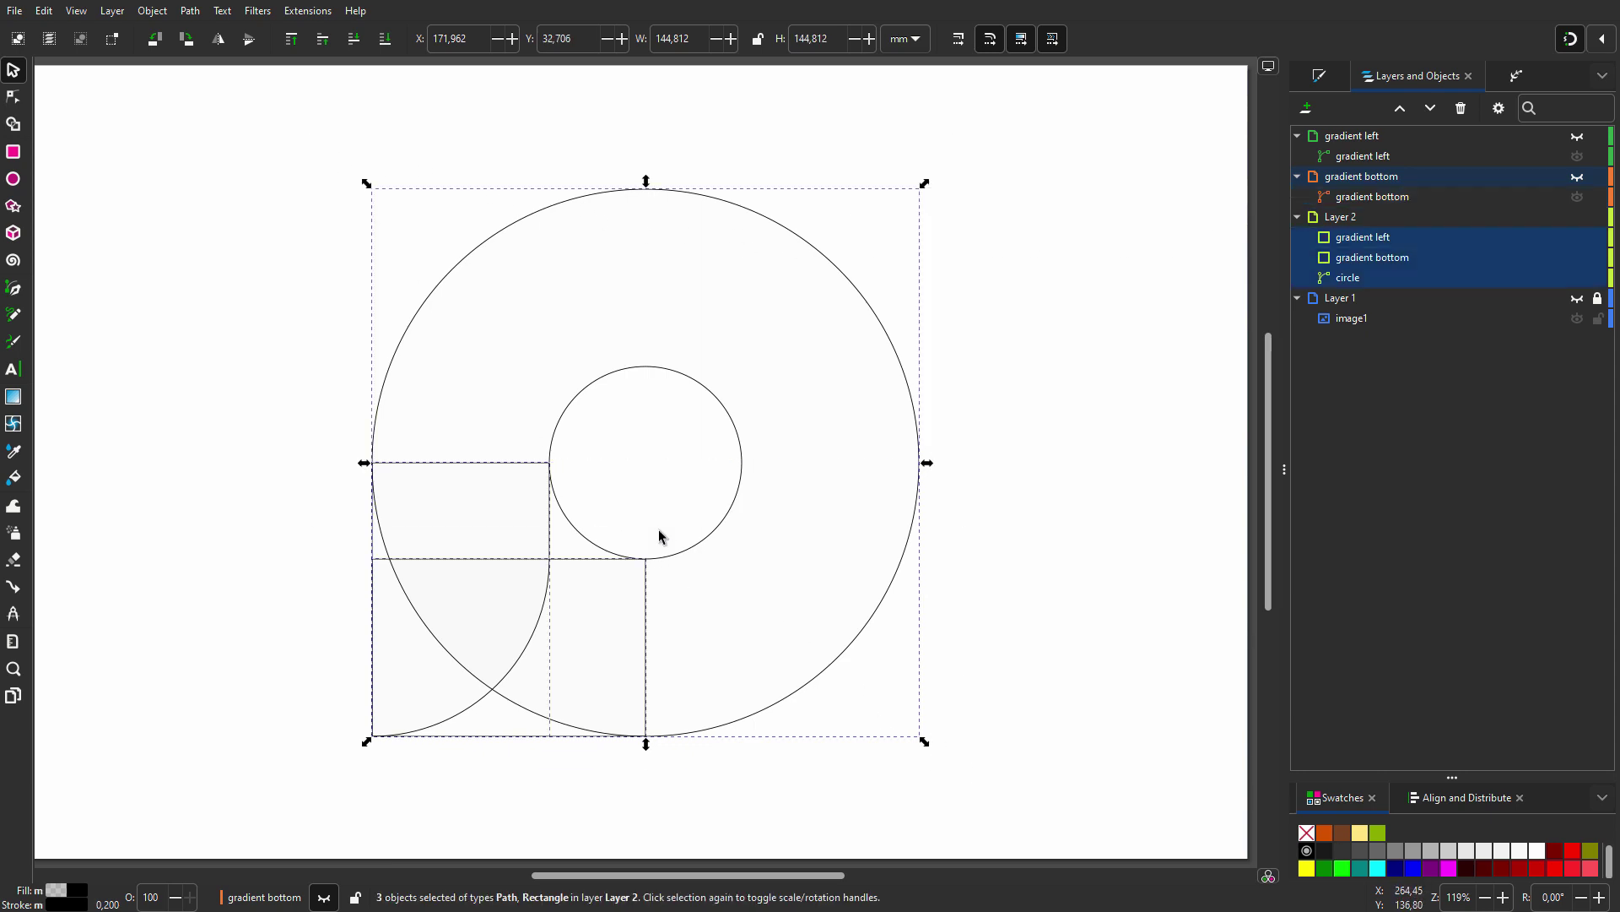
{"action": "left_click", "coordinate": [14, 125]}
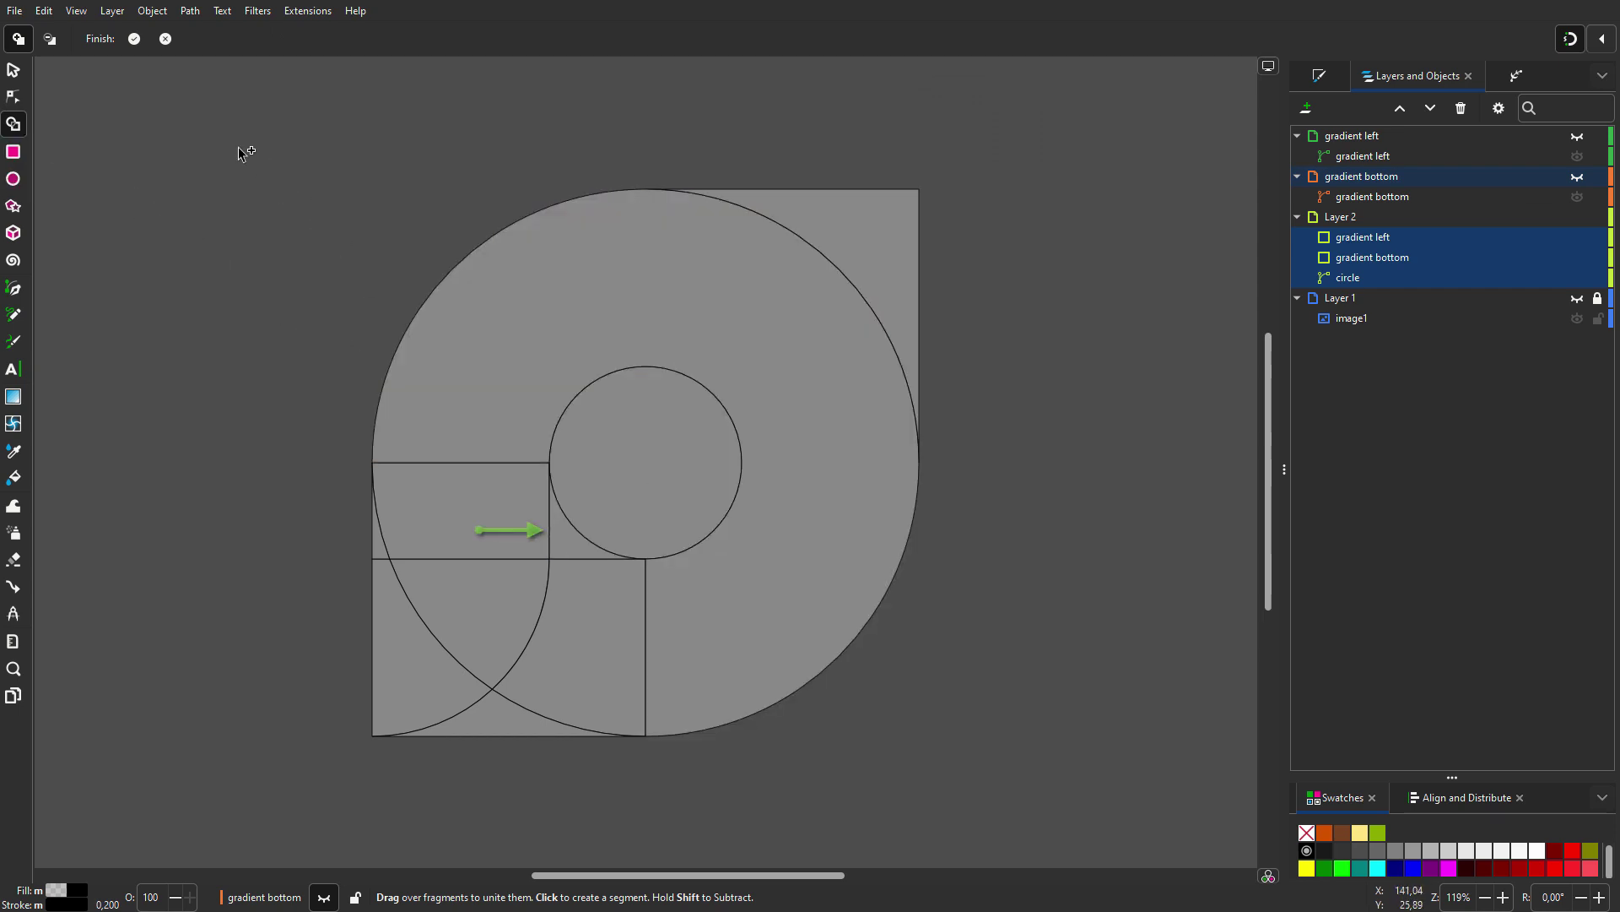
{"action": "left_click", "coordinate": [166, 41]}
{"action": "left_click", "coordinate": [190, 10]}
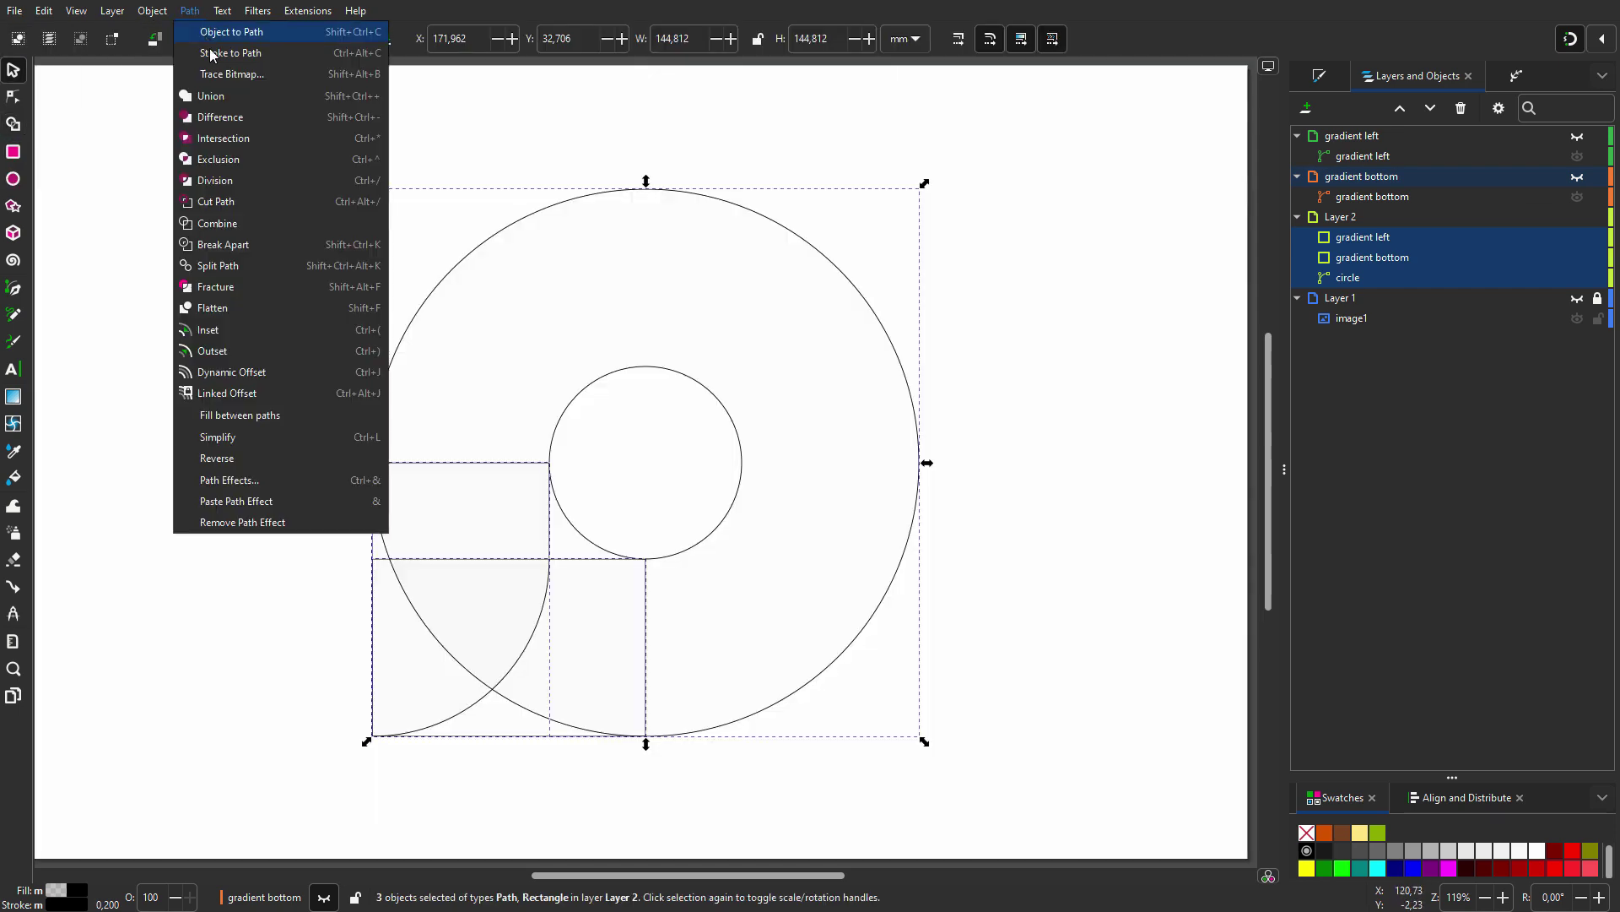
{"action": "left_click", "coordinate": [216, 286]}
- Unite the ring and lower-left fragments into one path and delete the stray inner-corner nodes
{"action": "left_click", "coordinate": [14, 125]}
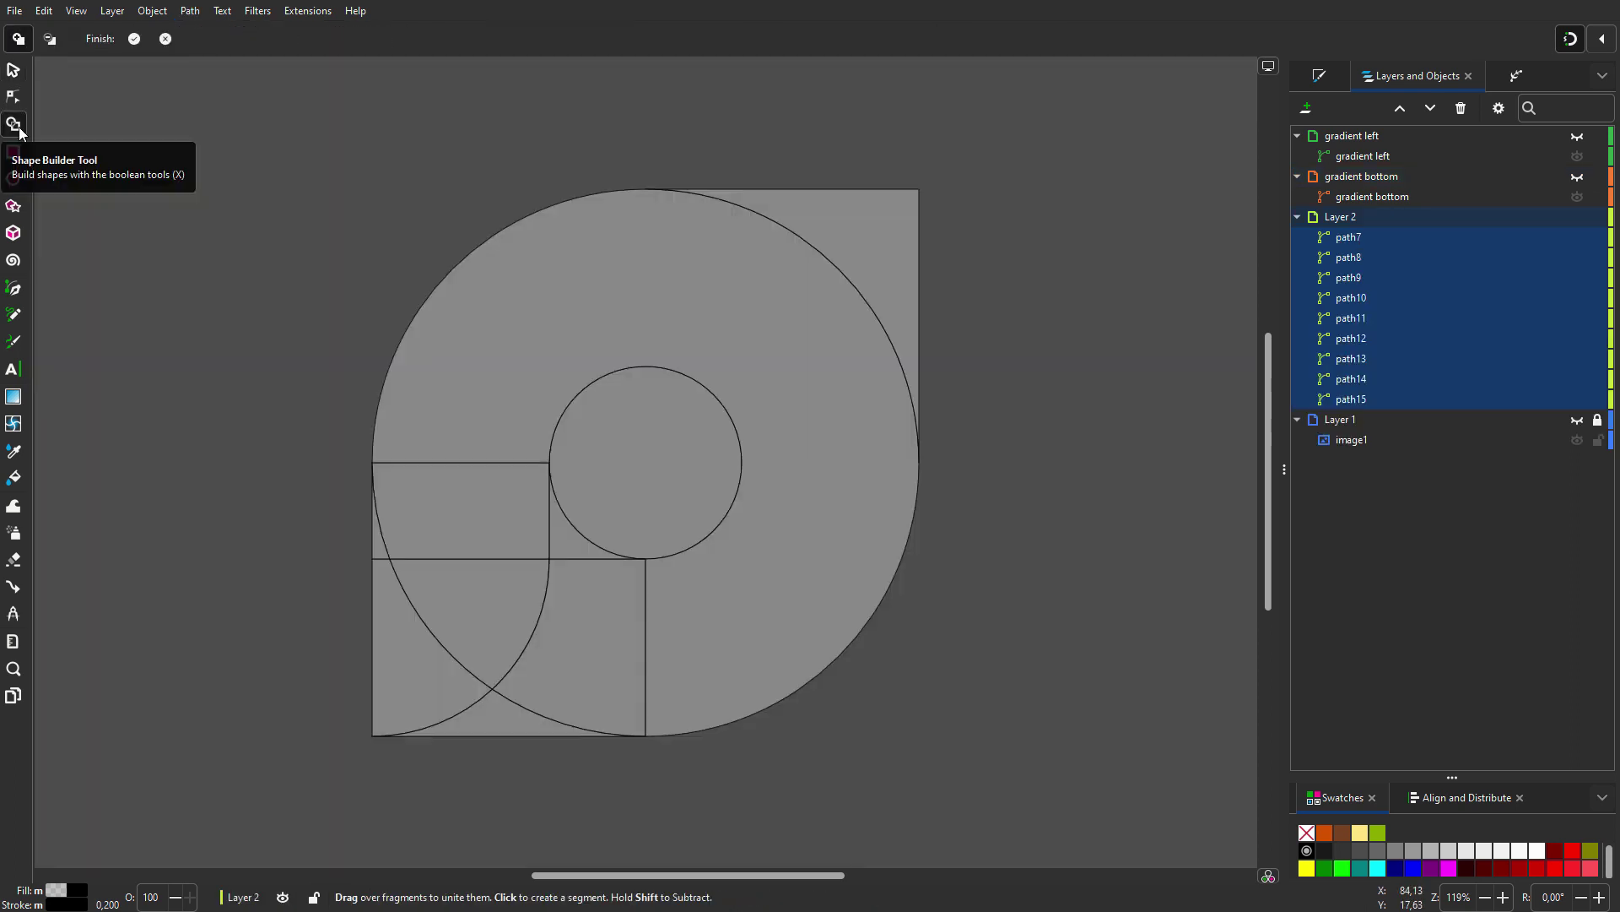
{"action": "mouse_move", "coordinate": [390, 417]}
{"action": "left_mouse_down"}
{"action": "mouse_move", "coordinate": [426, 447]}
{"action": "mouse_move", "coordinate": [382, 570]}
{"action": "mouse_move", "coordinate": [531, 682]}
{"action": "mouse_move", "coordinate": [518, 717]}
{"action": "mouse_move", "coordinate": [507, 588]}
{"action": "mouse_move", "coordinate": [464, 419]}
{"action": "left_mouse_up"}
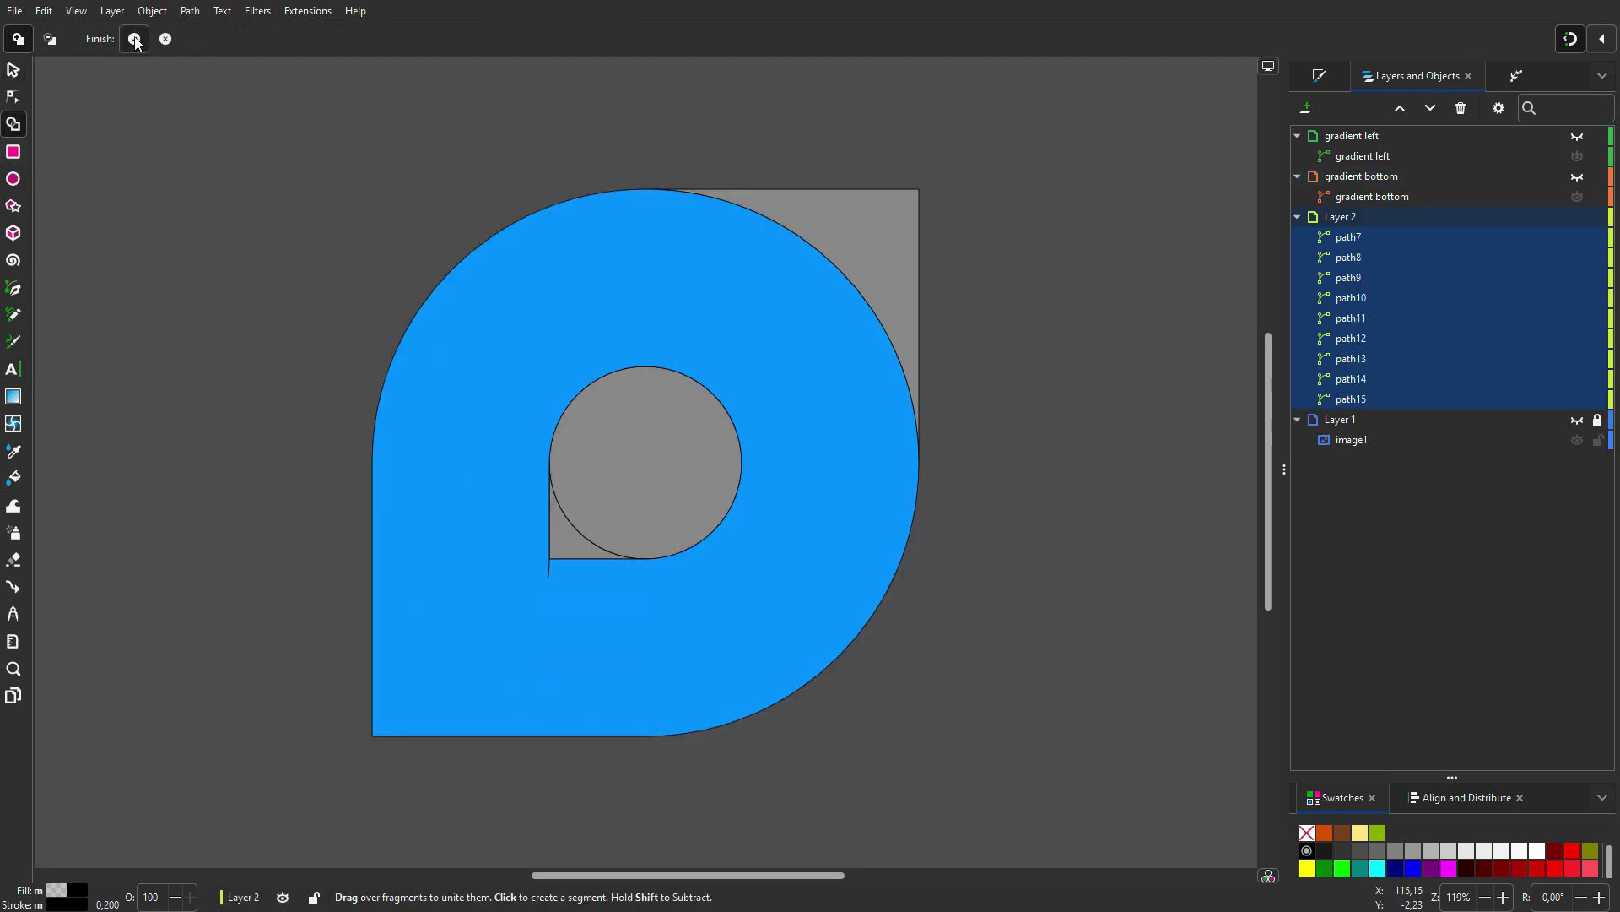
{"action": "left_click", "coordinate": [14, 98]}
{"action": "scroll", "coordinate": [550, 582], "scroll_direction": "up", "scroll_amount": 6}
{"action": "left_click_drag", "start_coordinate": [637, 525], "coordinate": [529, 405]}
{"action": "key", "text": "Delete"}
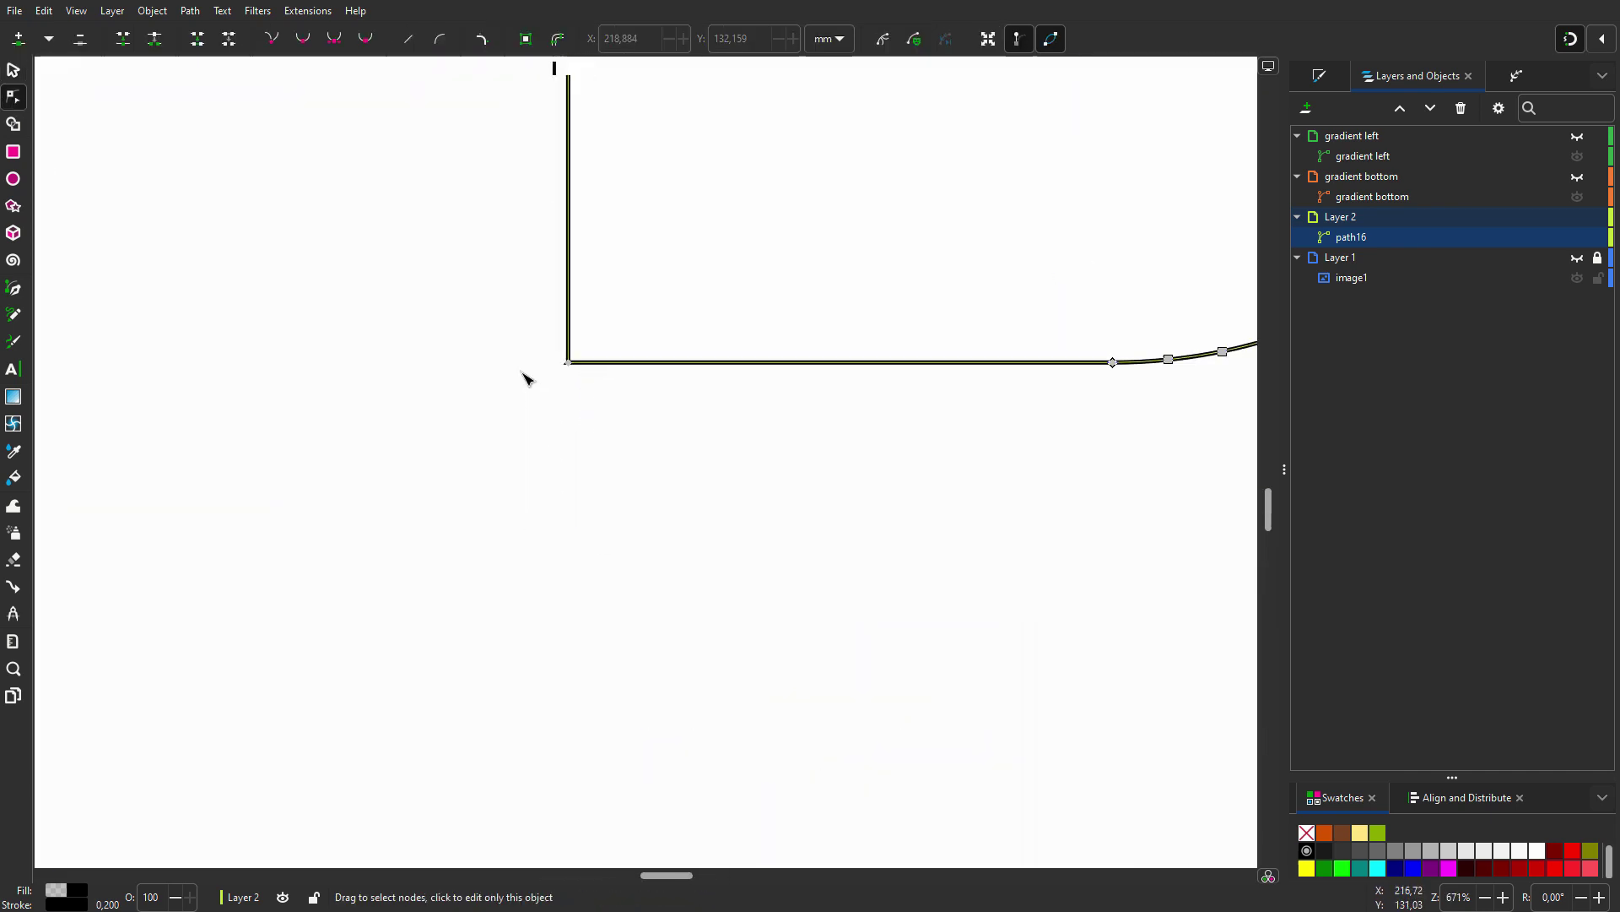
{"action": "scroll", "coordinate": [515, 354], "scroll_direction": "down", "scroll_amount": 6}
{"action": "scroll", "coordinate": [496, 308], "scroll_direction": "up", "scroll_amount": 5}
- Rename the merged path to 'general shape' and hide Layer 2
{"action": "key", "text": "s"}
{"action": "left_click", "coordinate": [1389, 237]}
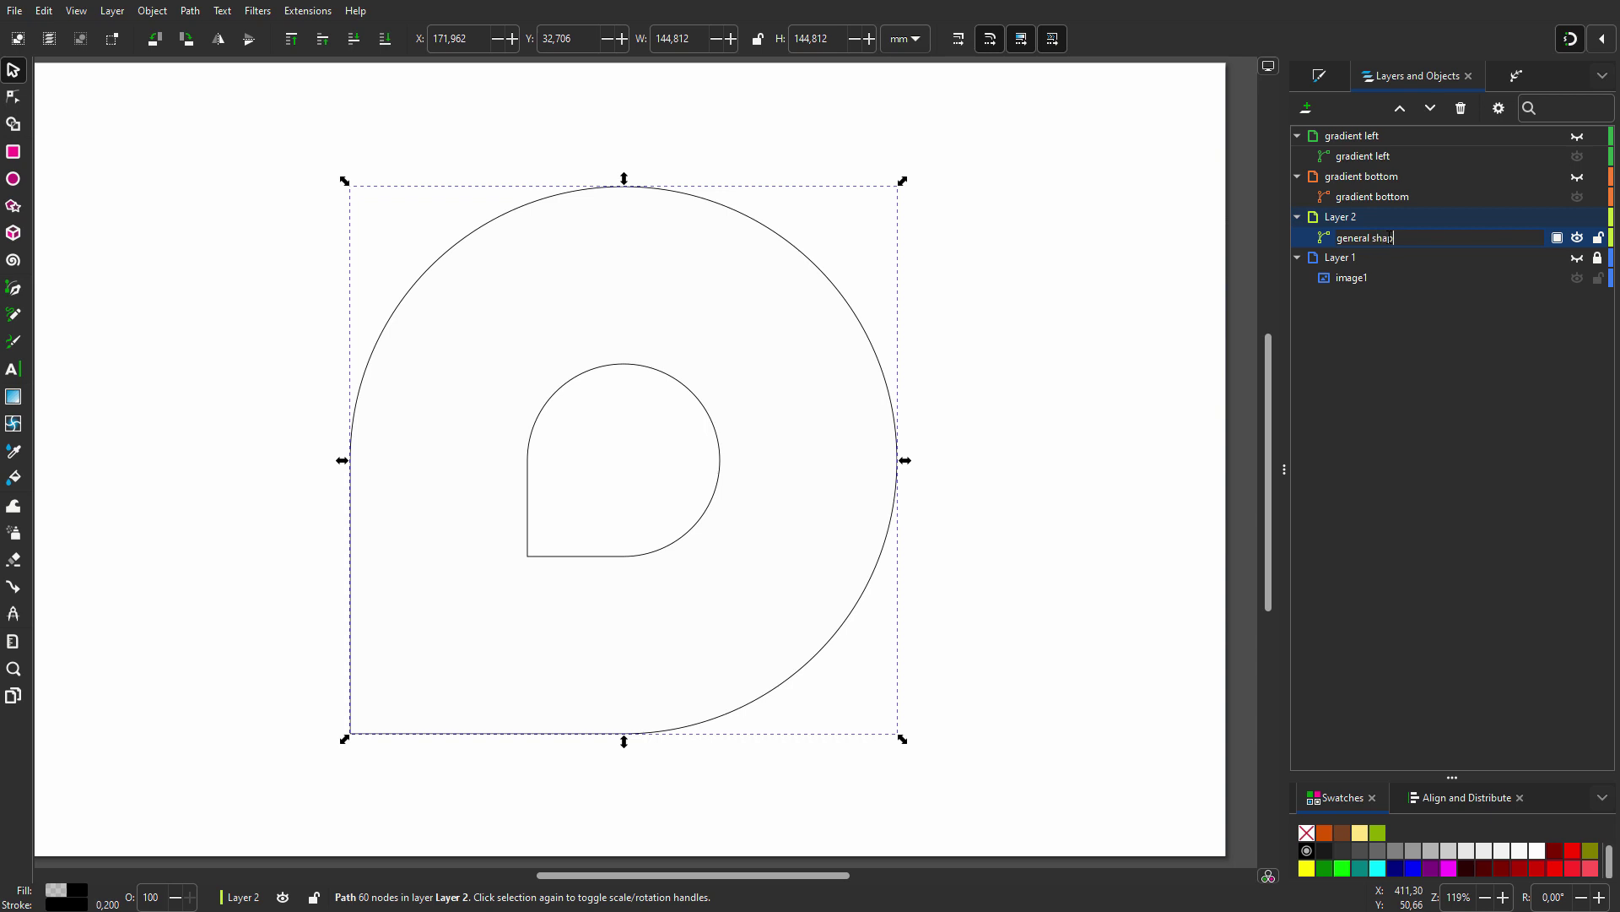
{"action": "type", "text": "general shape"}
{"action": "key", "text": "Return"}
{"action": "left_click", "coordinate": [1577, 219]}
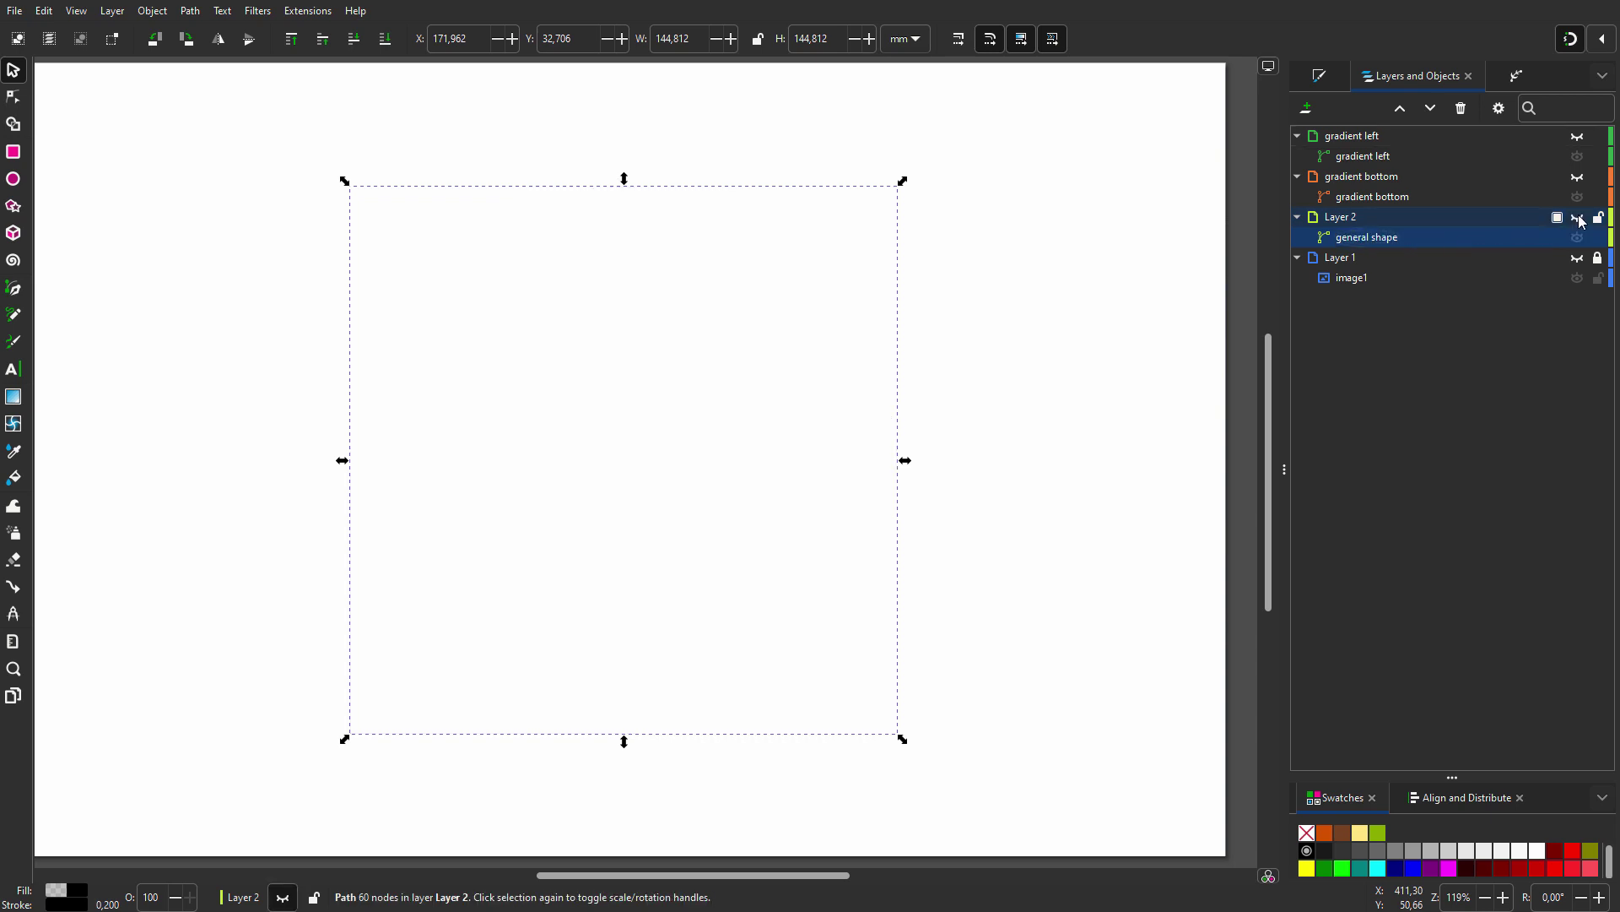
- Show Layer 1, move the reference logo image to the left, and show Layer 2 again
{"action": "left_click", "coordinate": [1577, 257]}
{"action": "left_click_drag", "start_coordinate": [878, 476], "coordinate": [184, 569]}
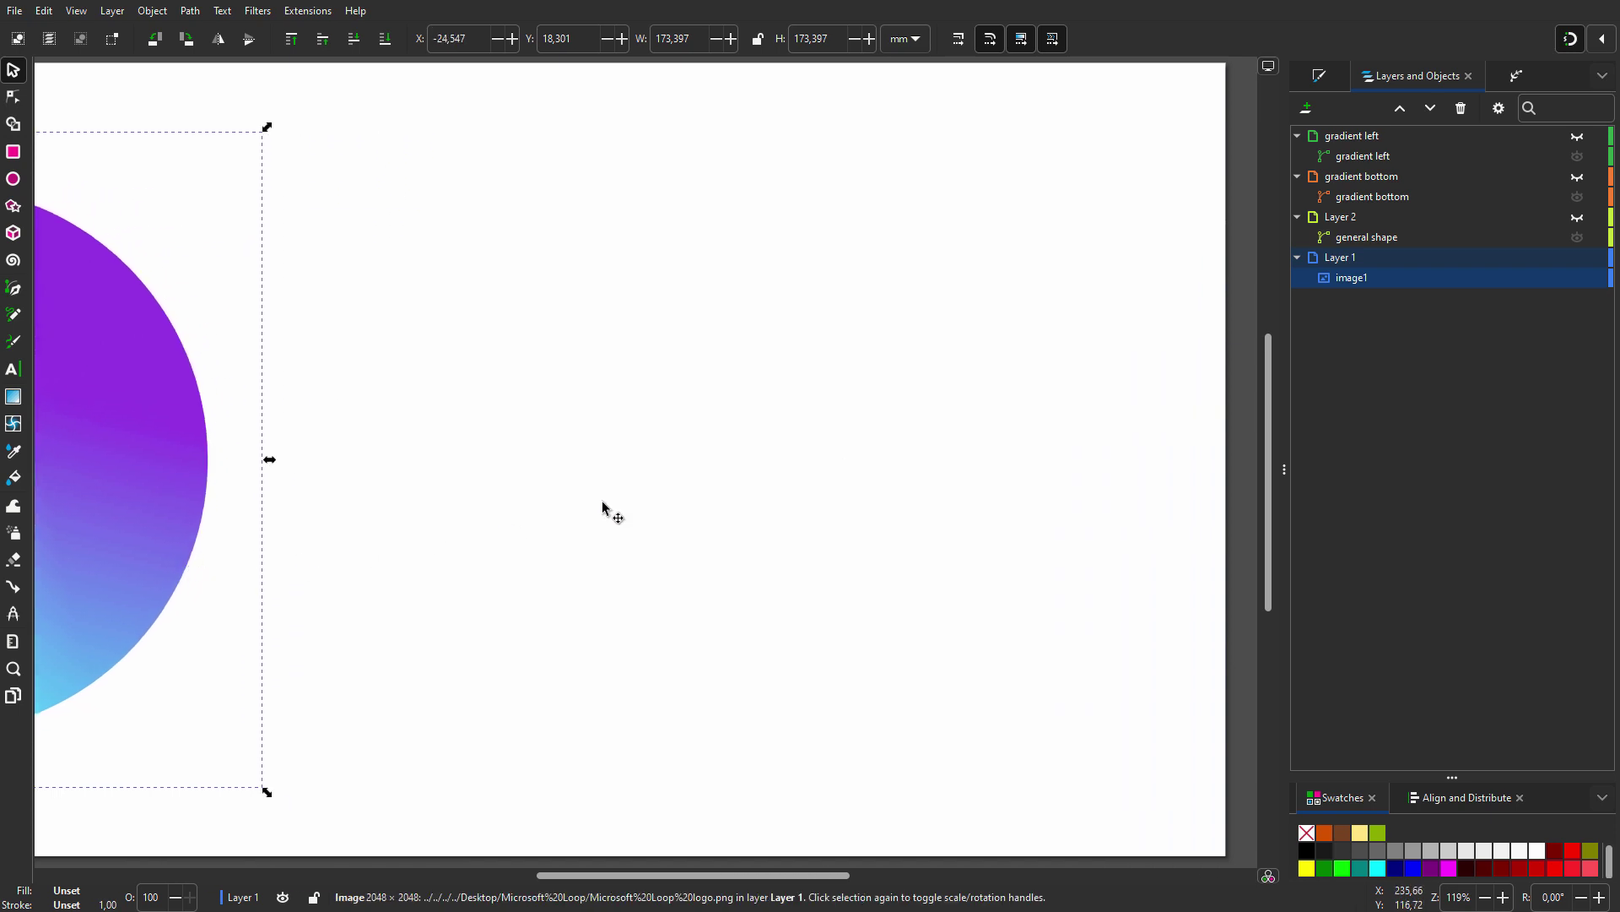
{"action": "left_click", "coordinate": [1576, 217]}
{"action": "left_click_drag", "start_coordinate": [844, 875], "coordinate": [743, 875]}
{"action": "scroll", "coordinate": [1458, 897], "scroll_direction": "down", "scroll_amount": 1}
- Give the general shape a fully opaque linear gradient fill
{"action": "left_click", "coordinate": [1409, 237]}
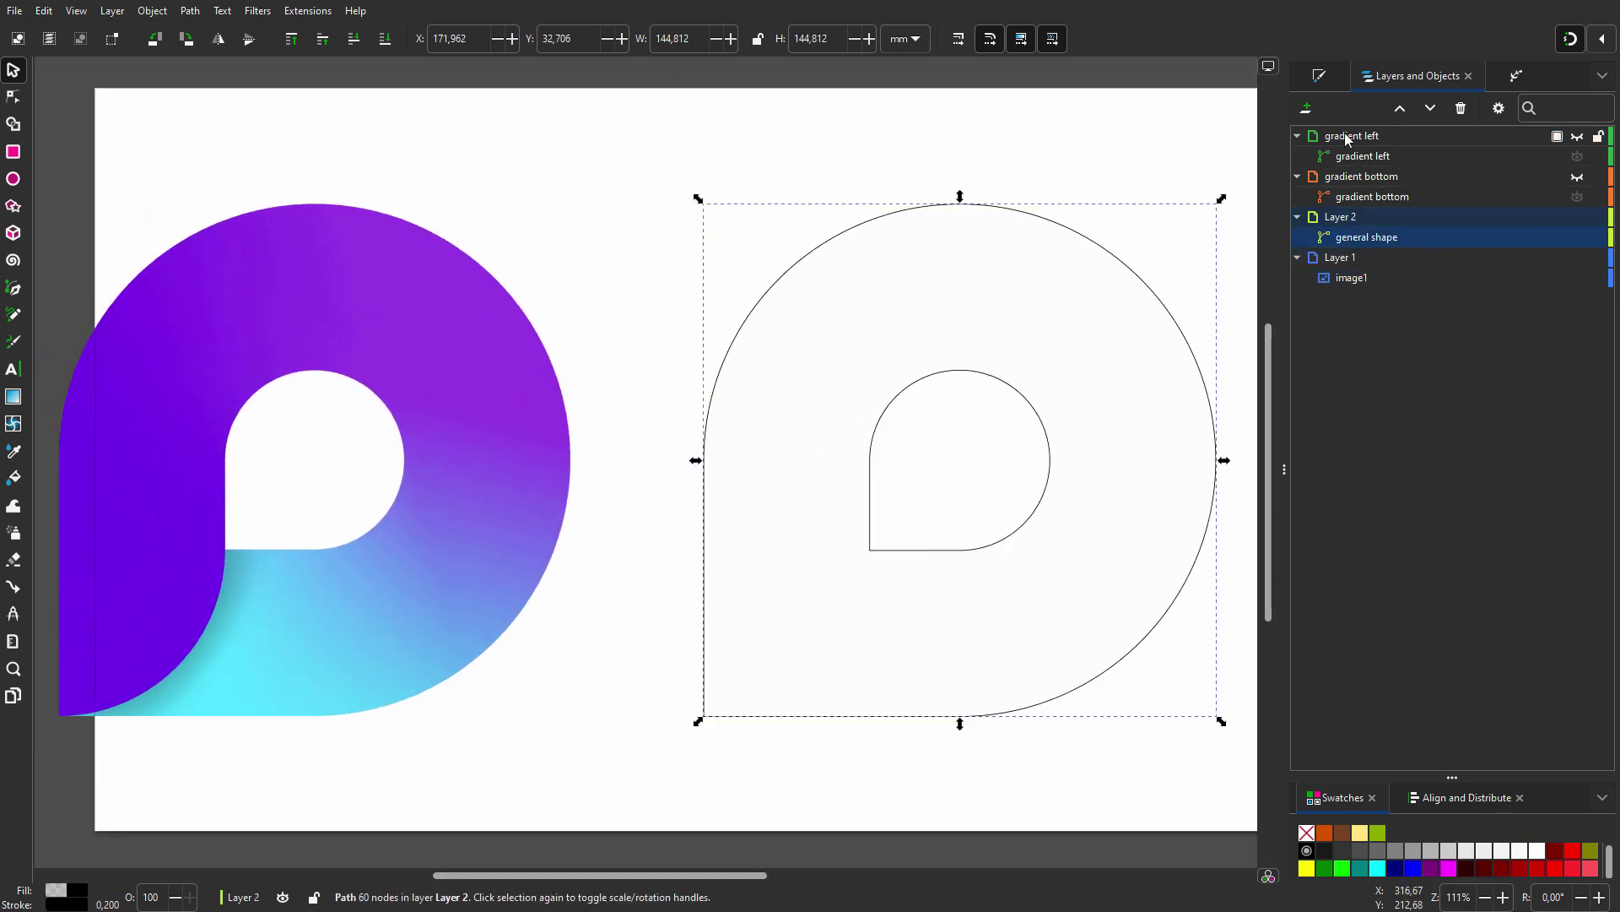
{"action": "left_click", "coordinate": [1319, 75]}
{"action": "left_click", "coordinate": [1400, 331]}
{"action": "left_click_drag", "start_coordinate": [1400, 332], "coordinate": [1547, 328]}
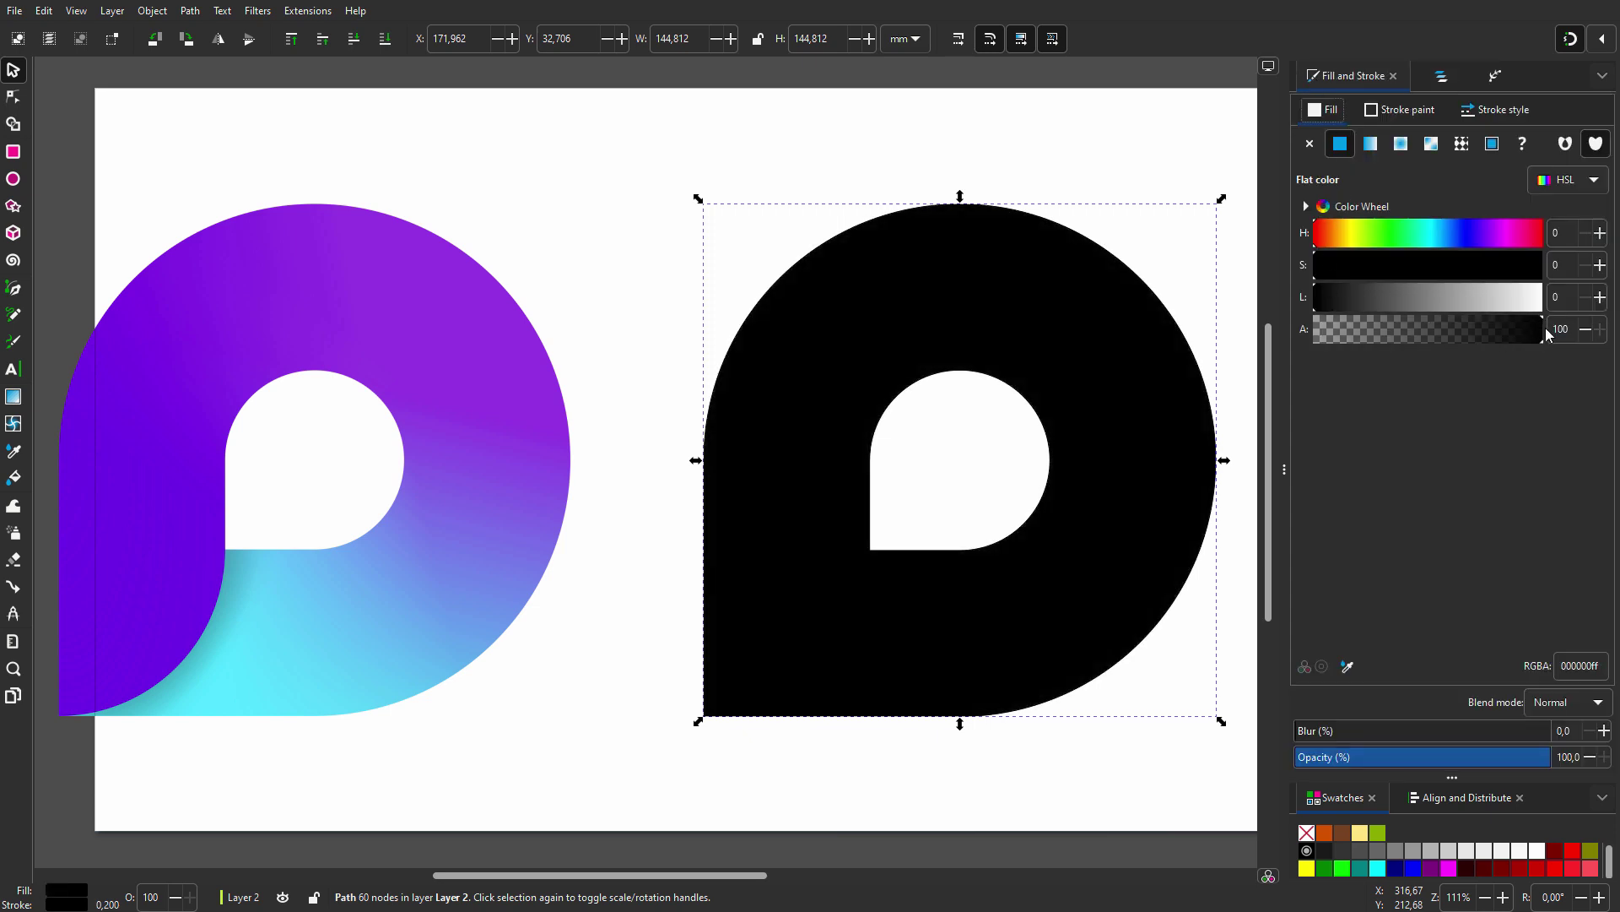
{"action": "left_click", "coordinate": [1371, 144]}
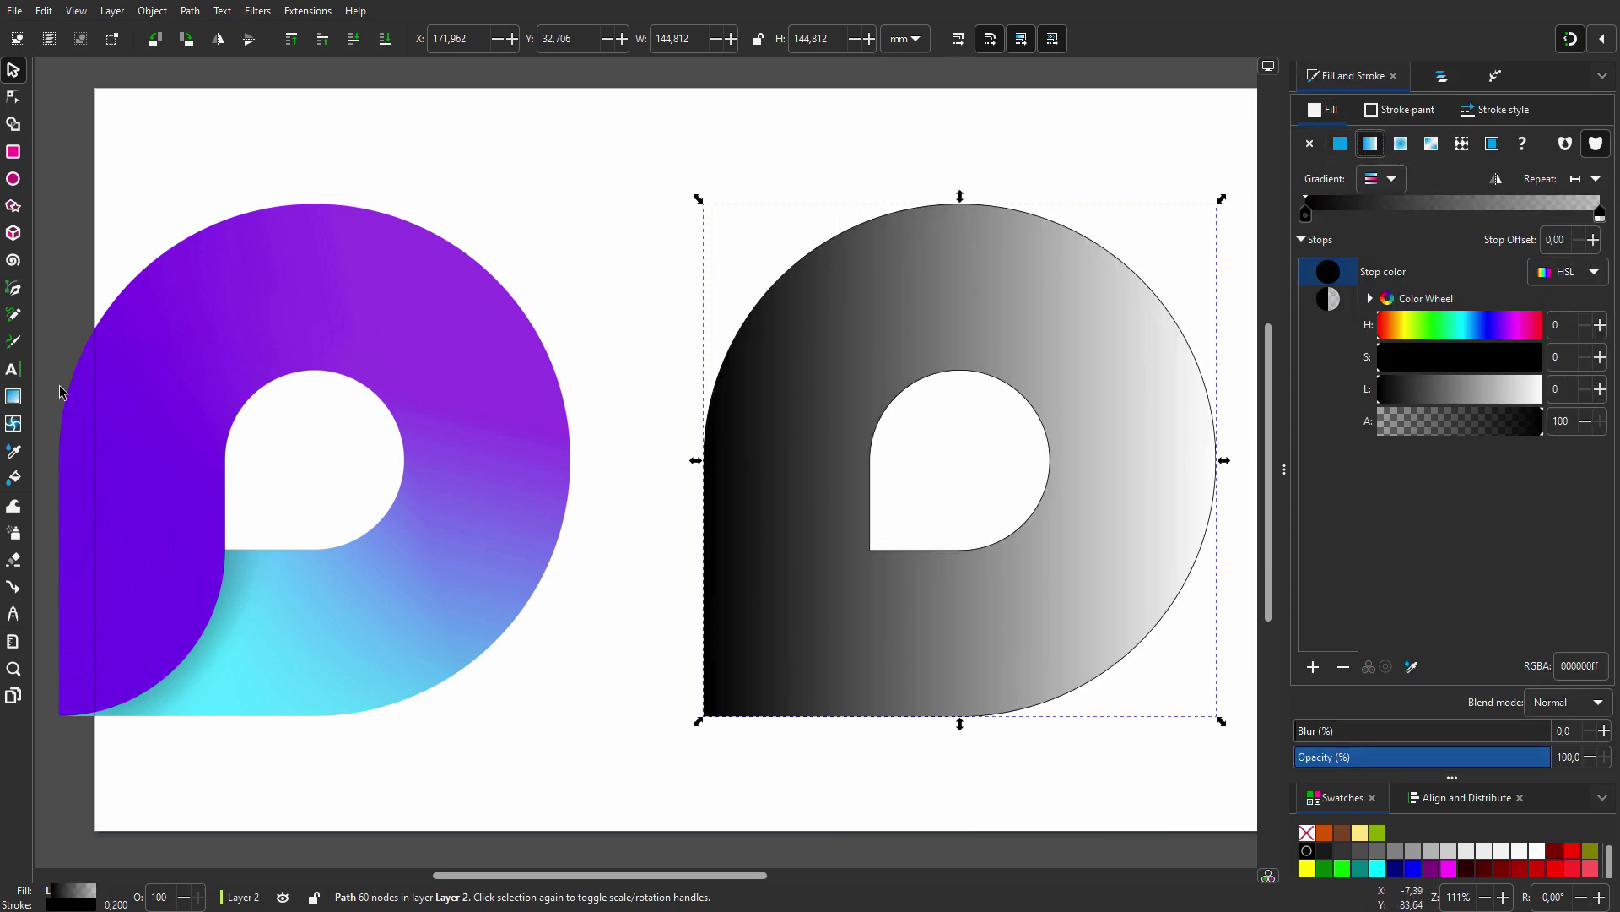
- Set the gradient stops to the reference logo's cyan and purple with the Dropper
{"action": "left_click", "coordinate": [14, 405]}
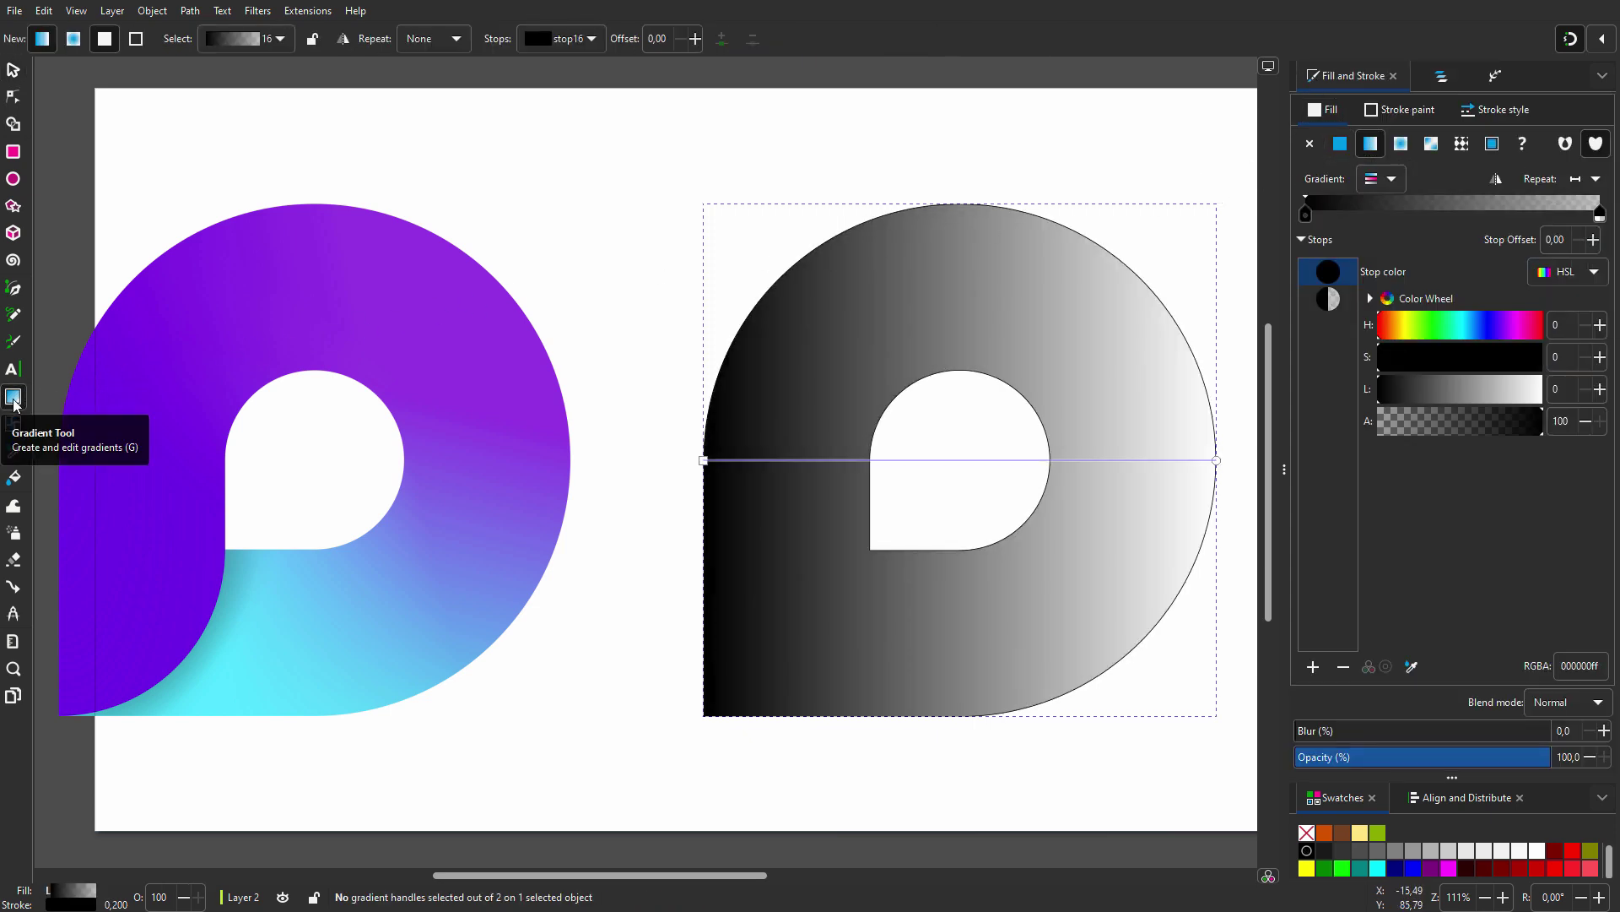
{"action": "left_click", "coordinate": [15, 452]}
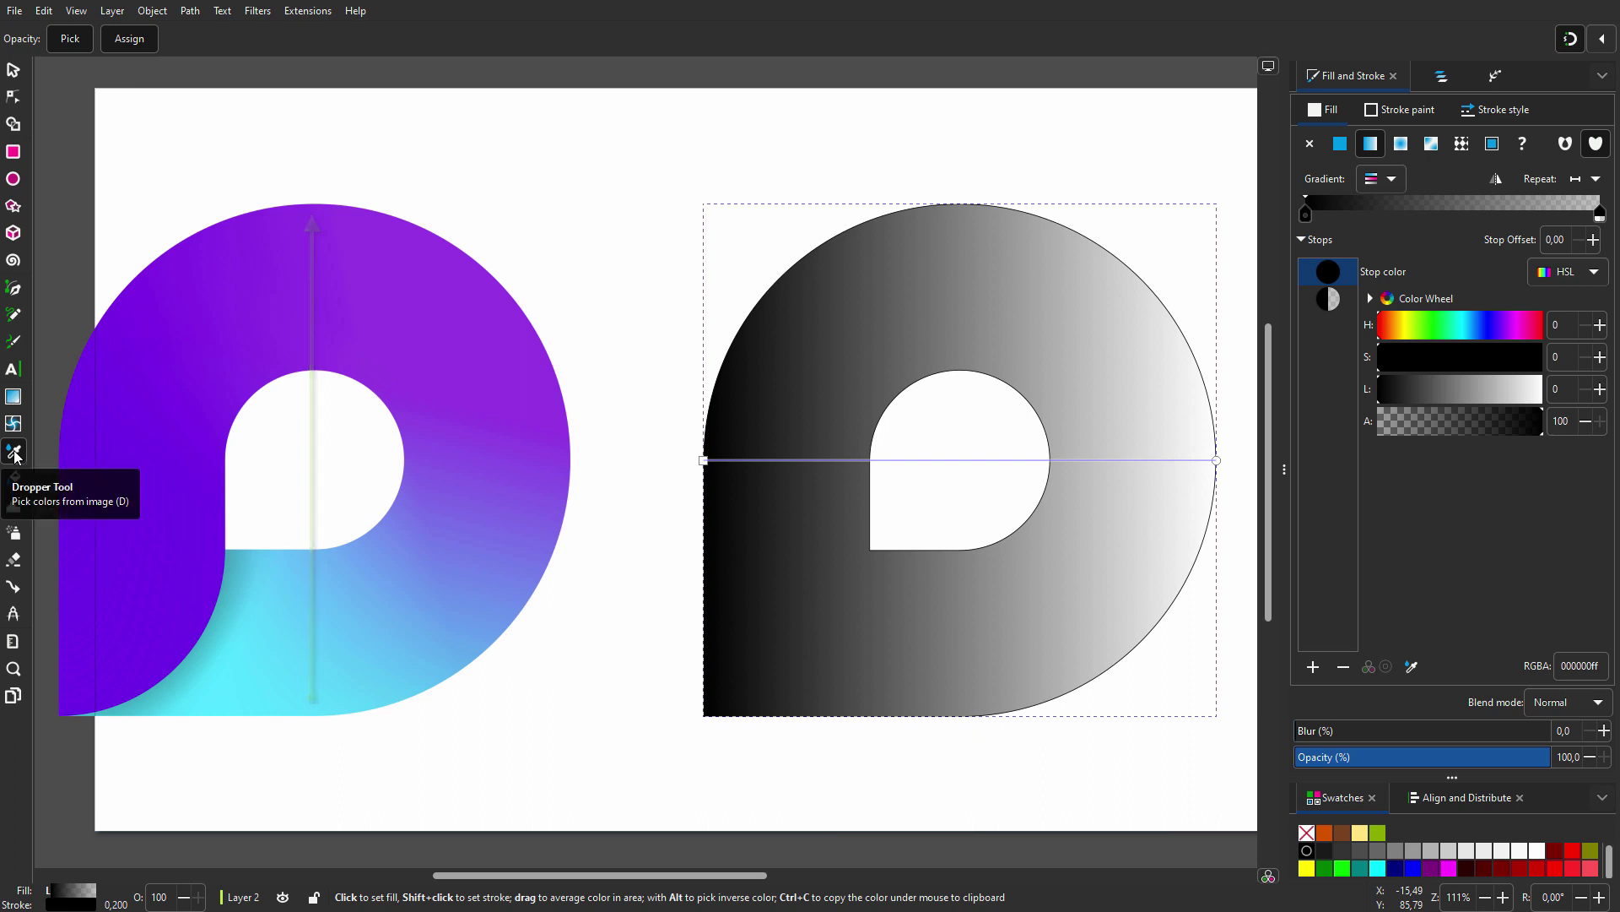
{"action": "left_click", "coordinate": [704, 460]}
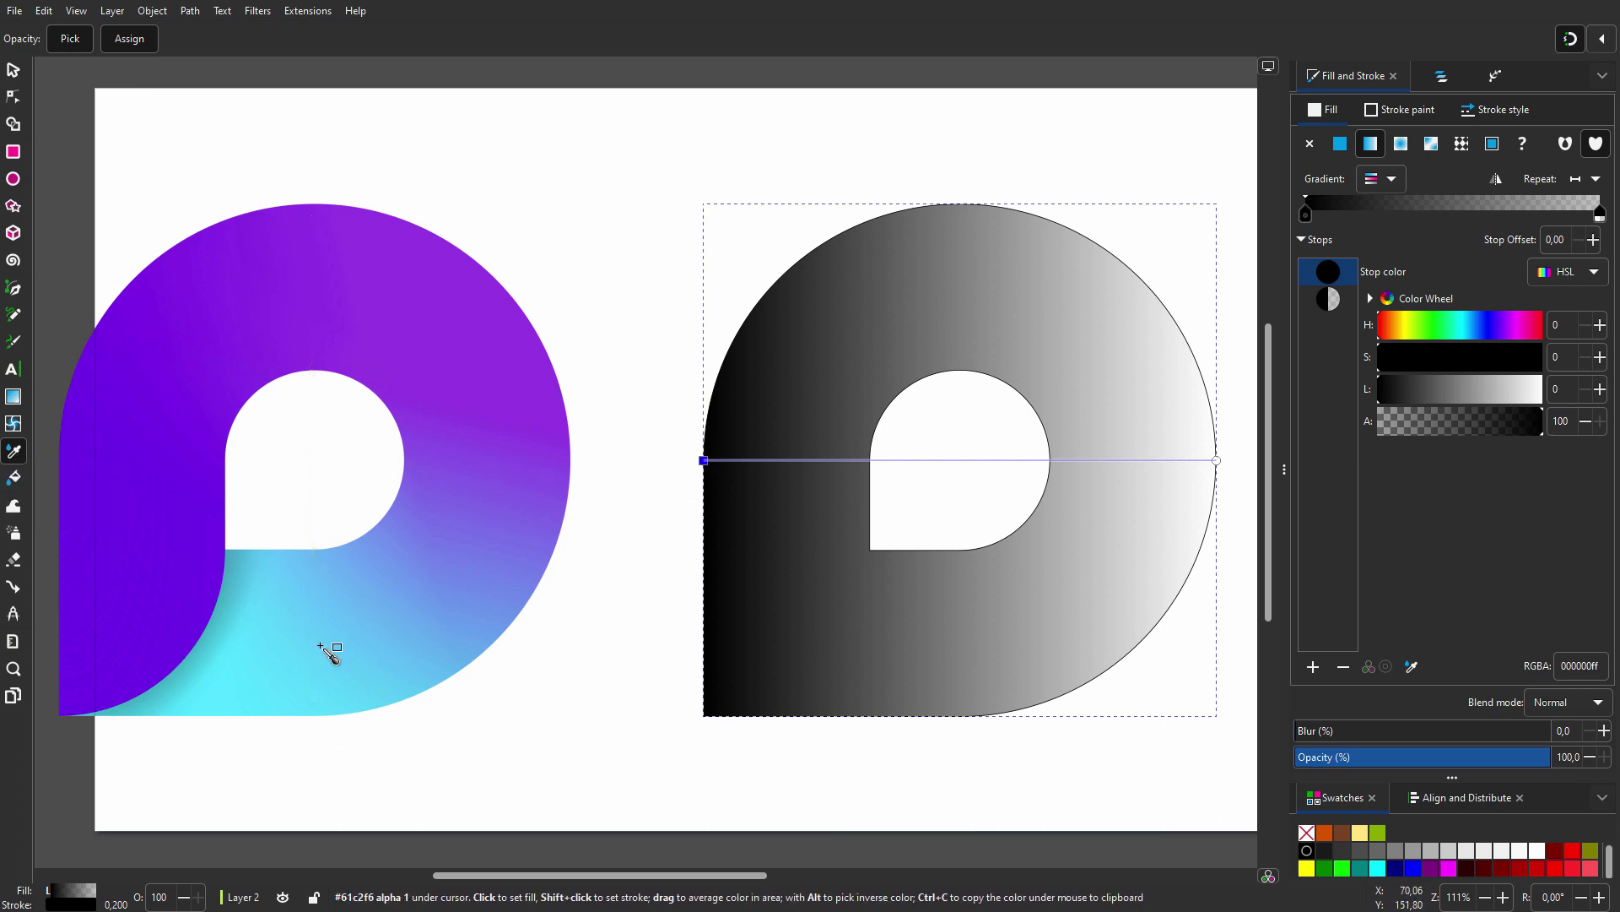
{"action": "left_click", "coordinate": [272, 715]}
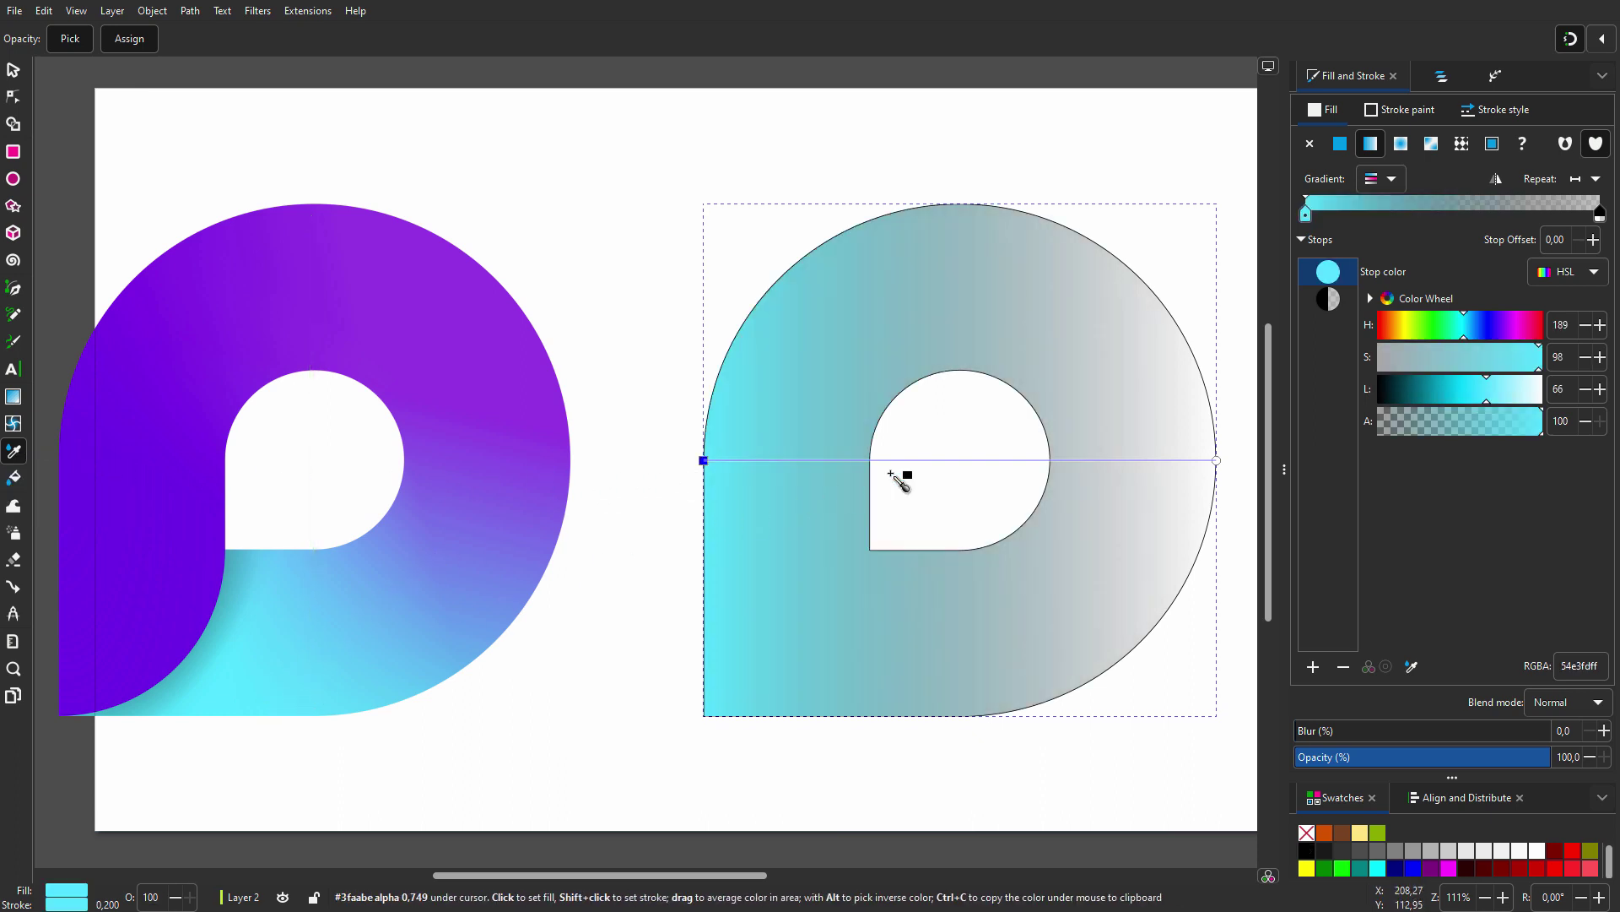
{"action": "left_click", "coordinate": [1215, 460]}
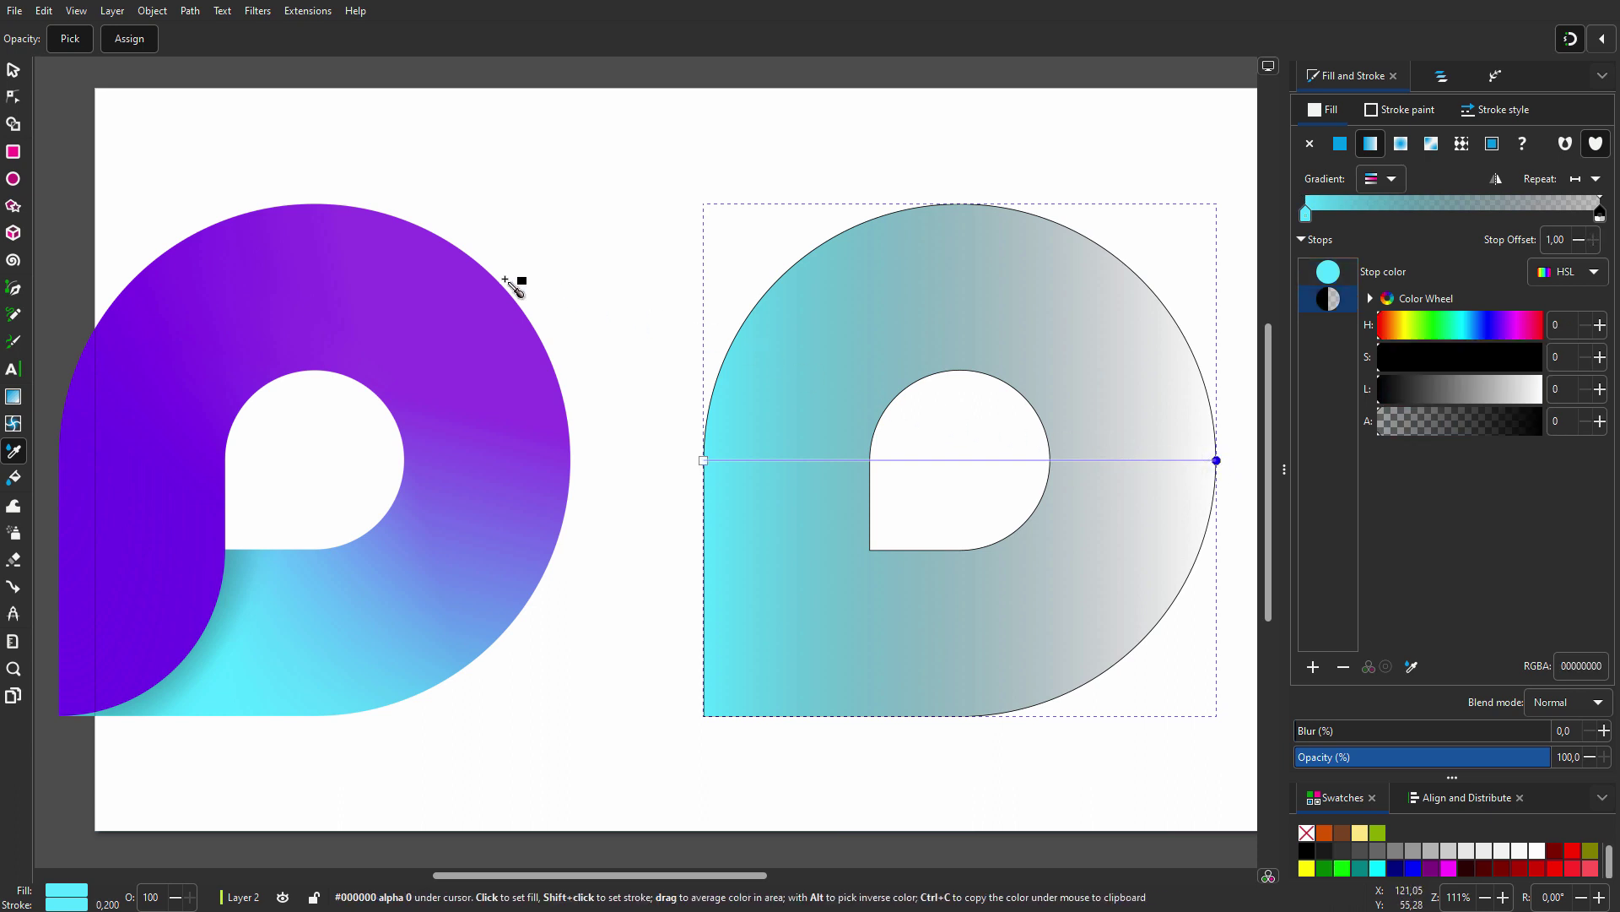
{"action": "left_click", "coordinate": [453, 271]}
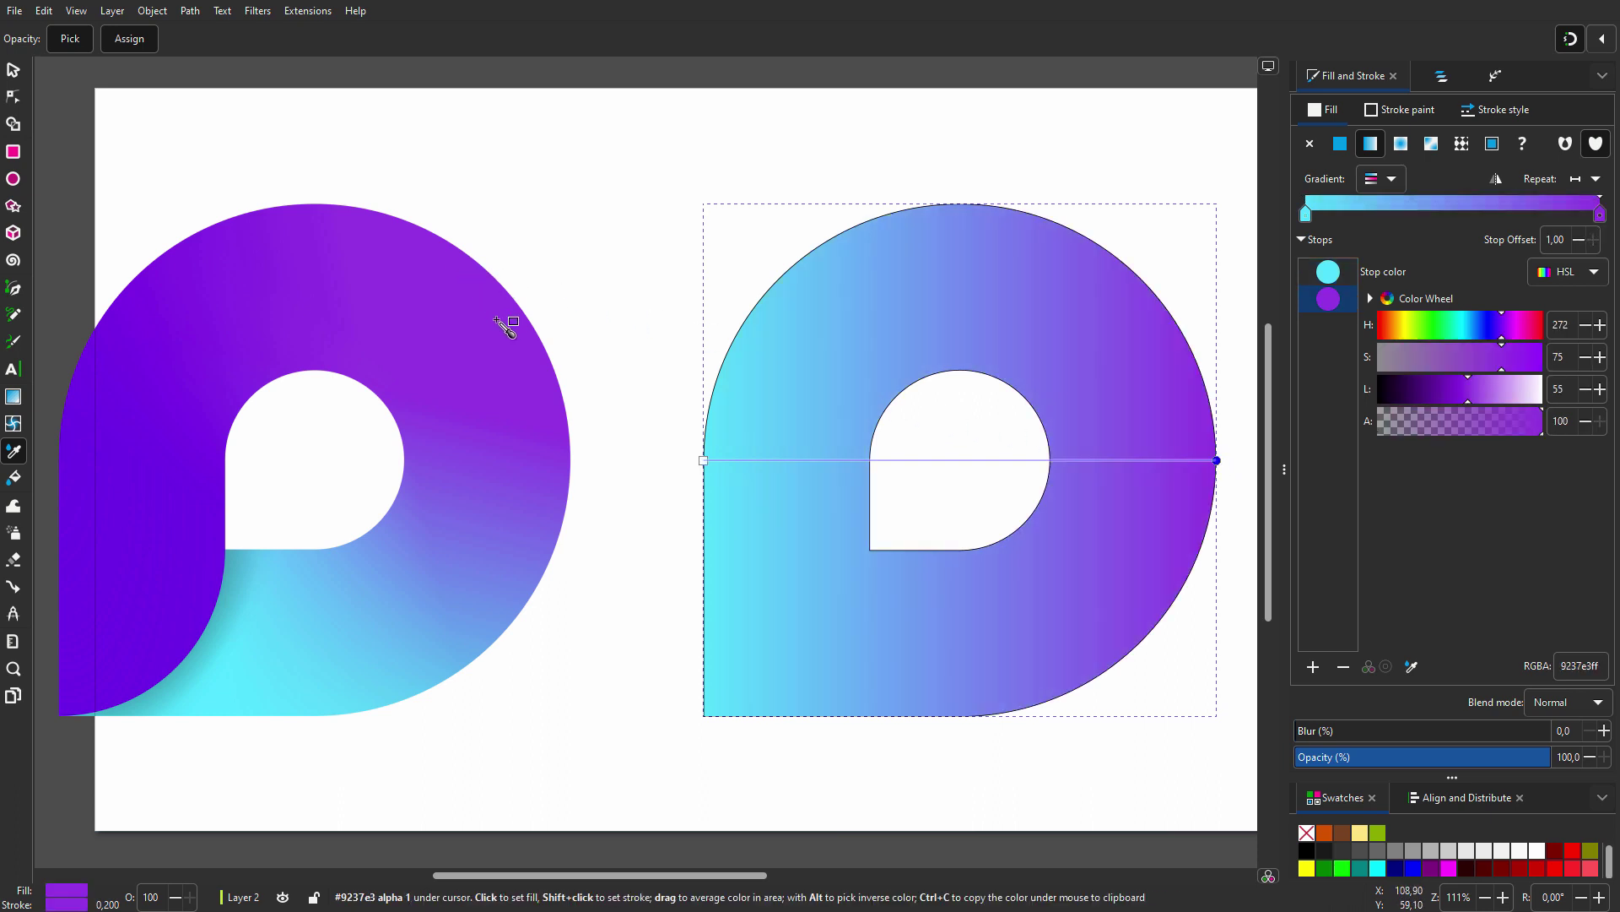
- Angle the gradient diagonally up from the shape's bottom edge and remove its outline
{"action": "left_click_drag", "start_coordinate": [703, 461], "coordinate": [982, 778]}
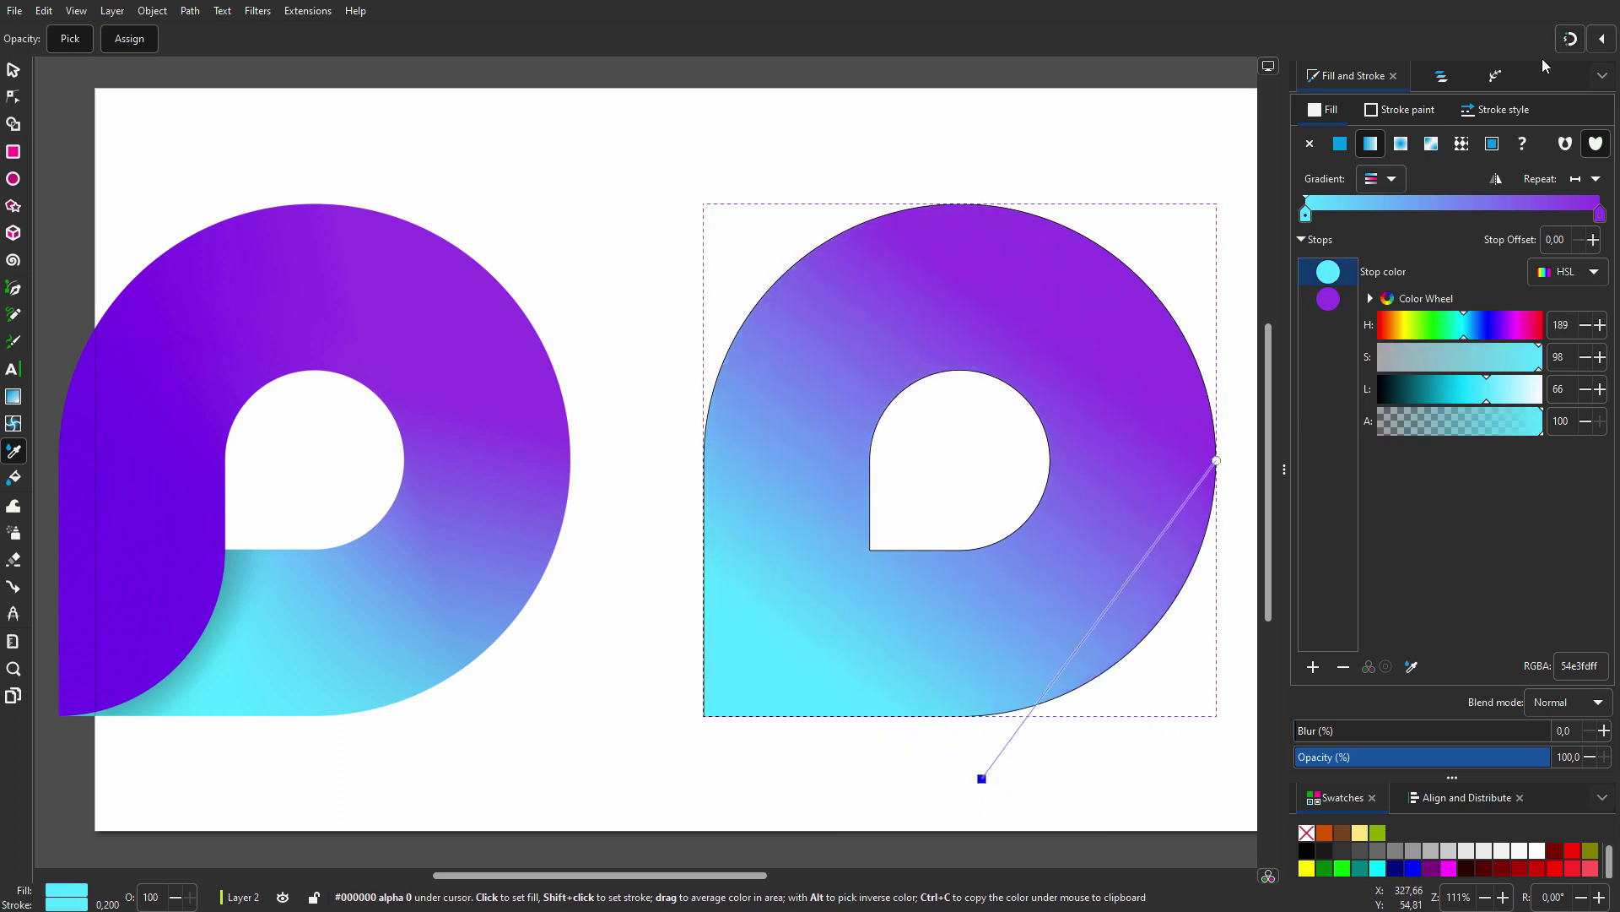
{"action": "left_click_drag", "start_coordinate": [1216, 461], "coordinate": [1080, 406]}
{"action": "left_click_drag", "start_coordinate": [982, 778], "coordinate": [995, 723]}
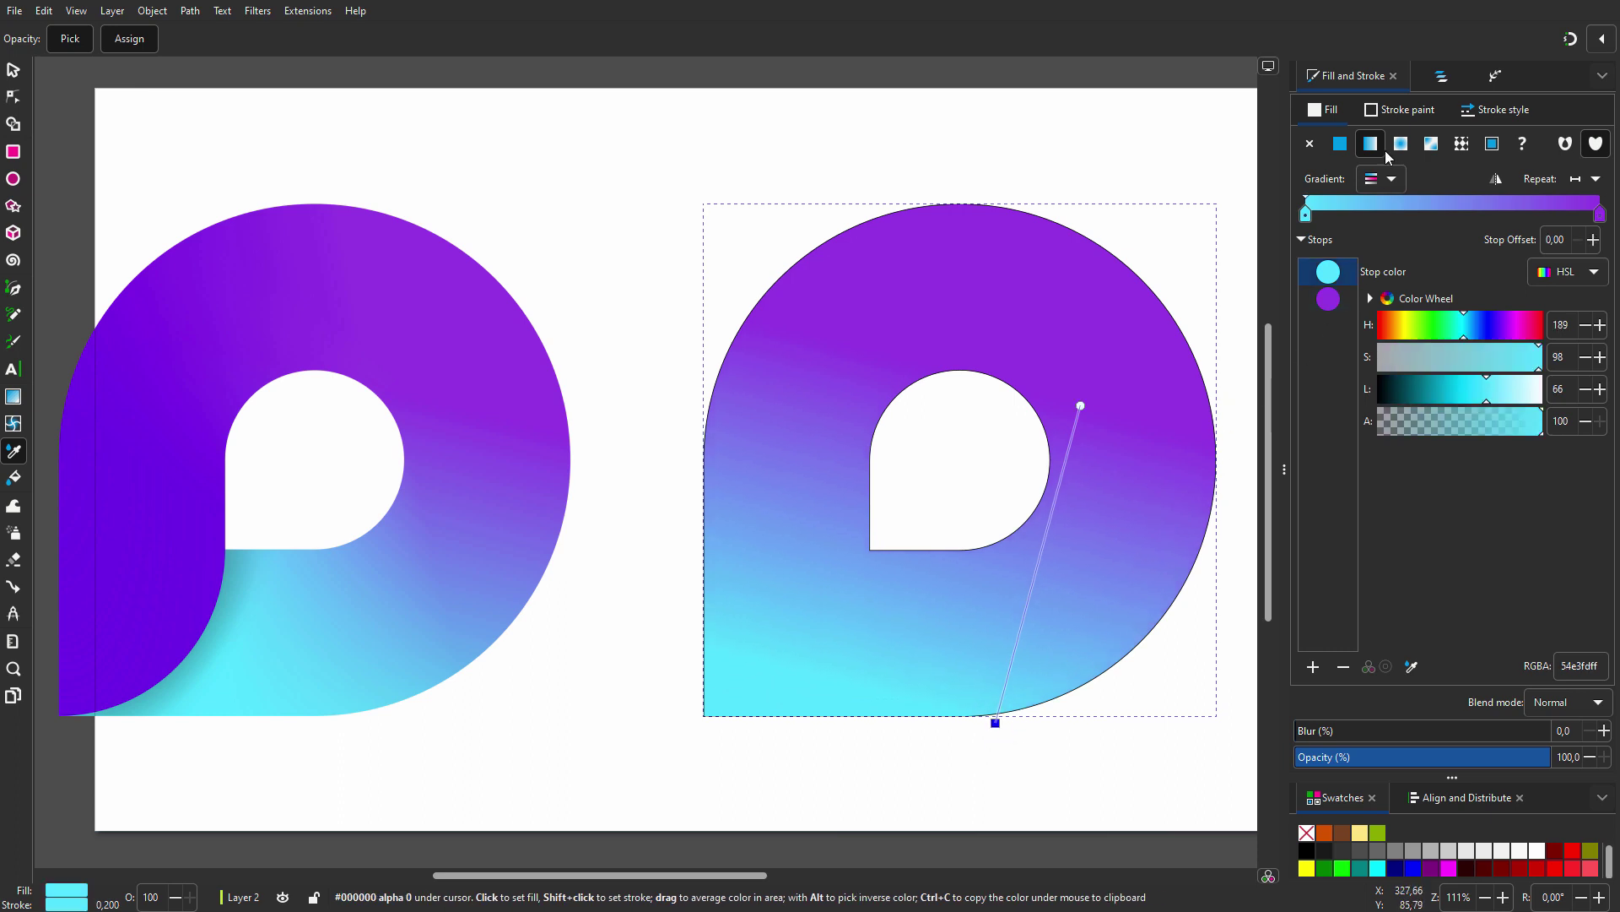
{"action": "left_click", "coordinate": [1394, 110]}
{"action": "left_click", "coordinate": [1310, 143]}
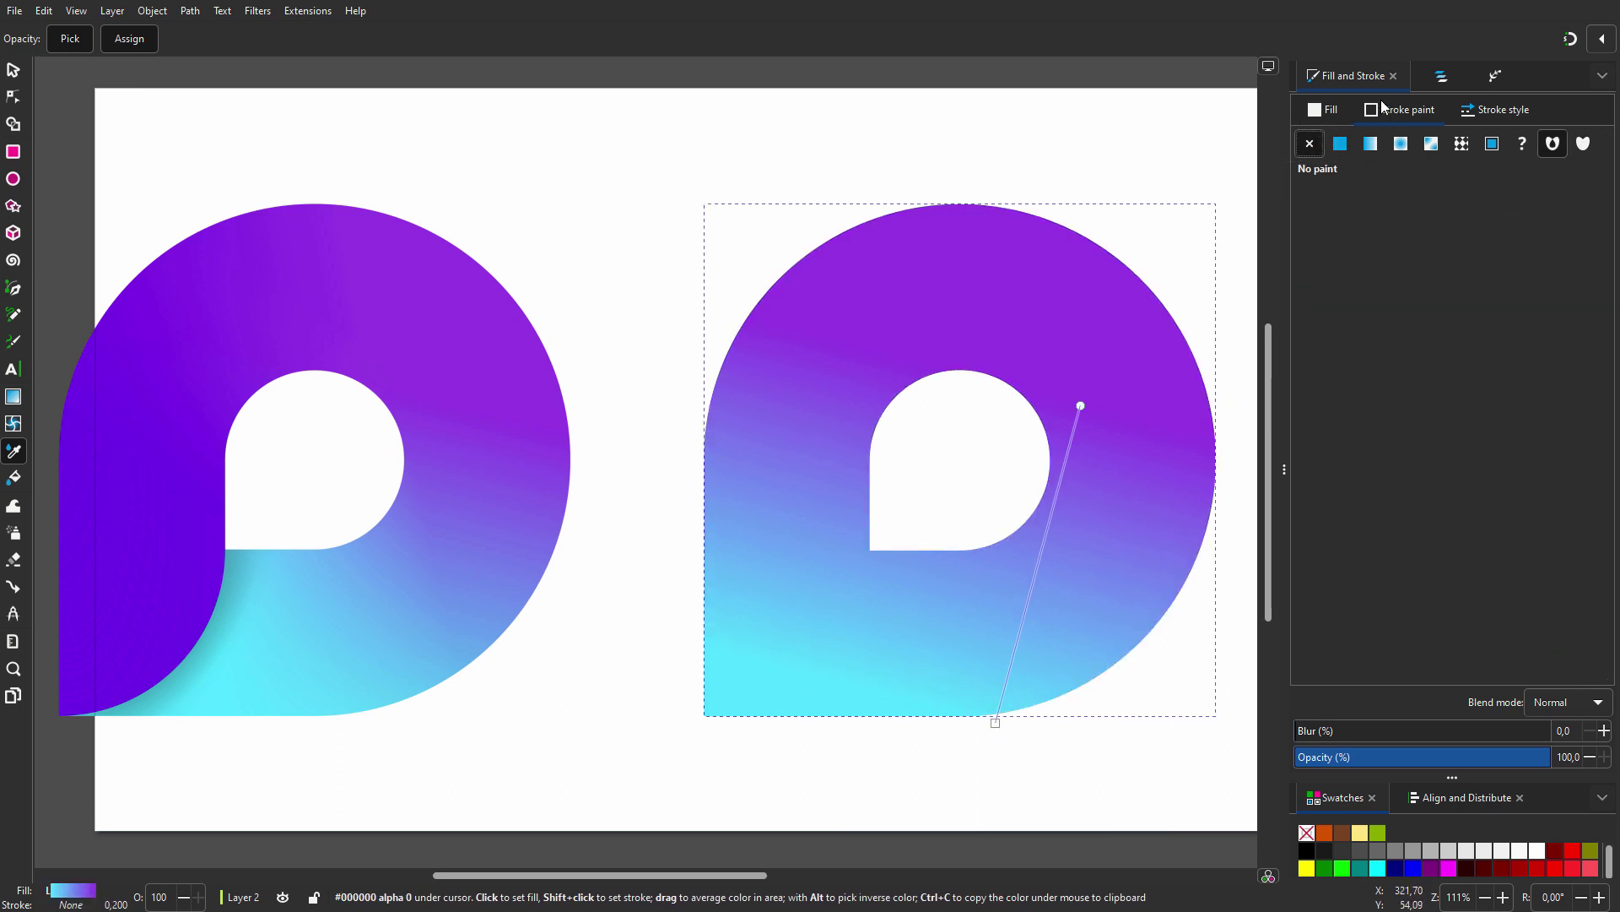
{"action": "left_click", "coordinate": [1441, 75]}
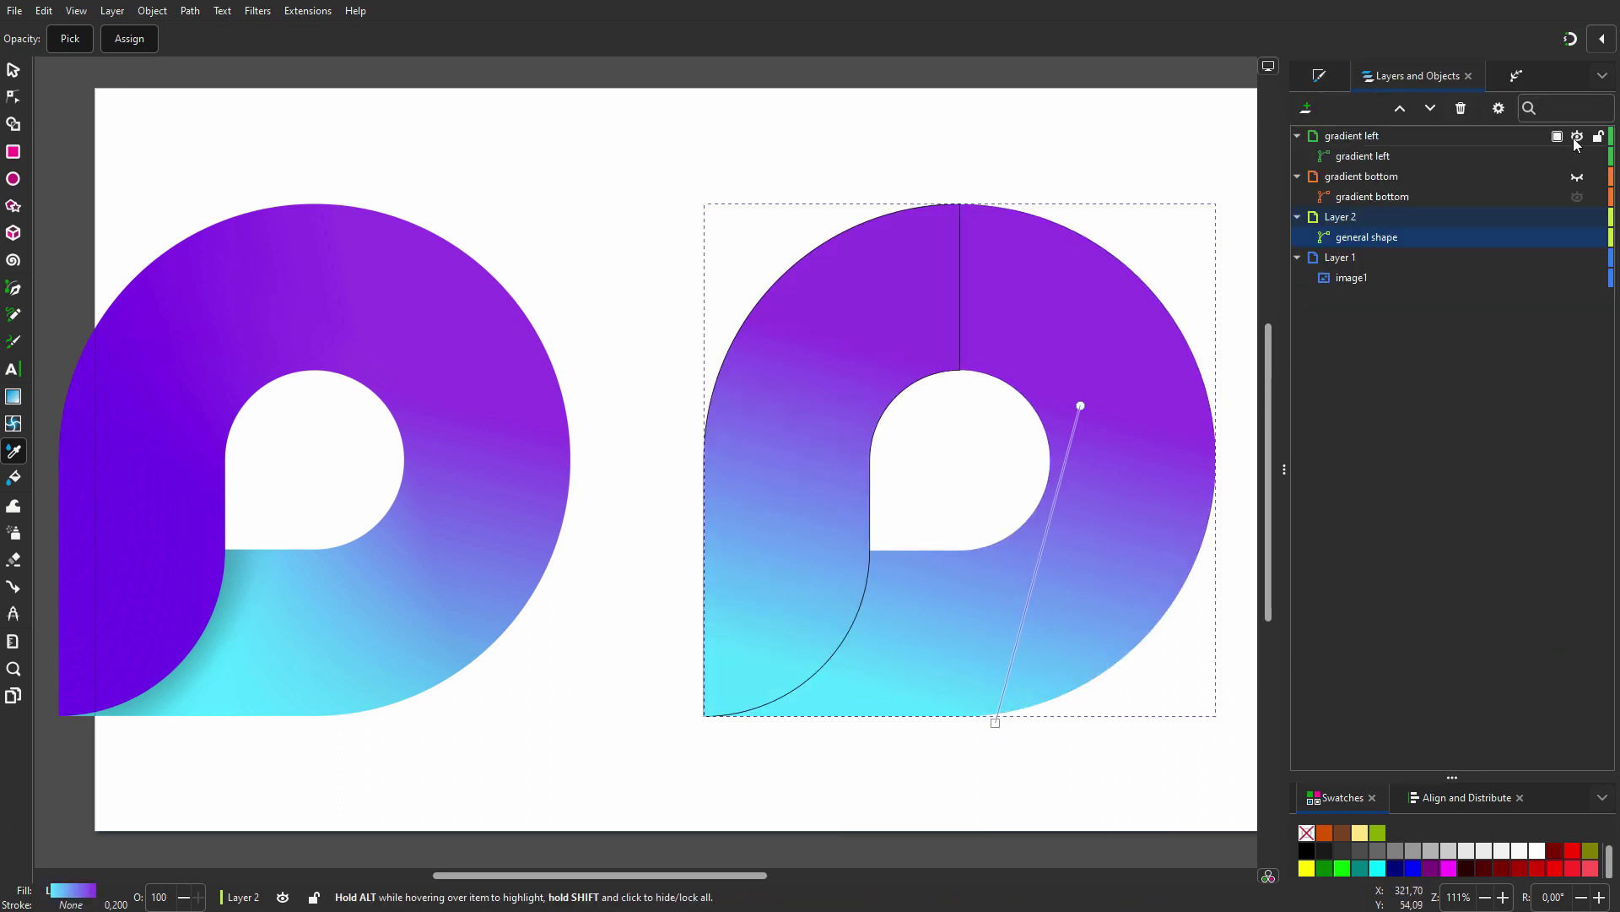
- Give the gradient left path a linear gradient from the logo's deep purple to purple
{"action": "left_click", "coordinate": [1432, 157]}
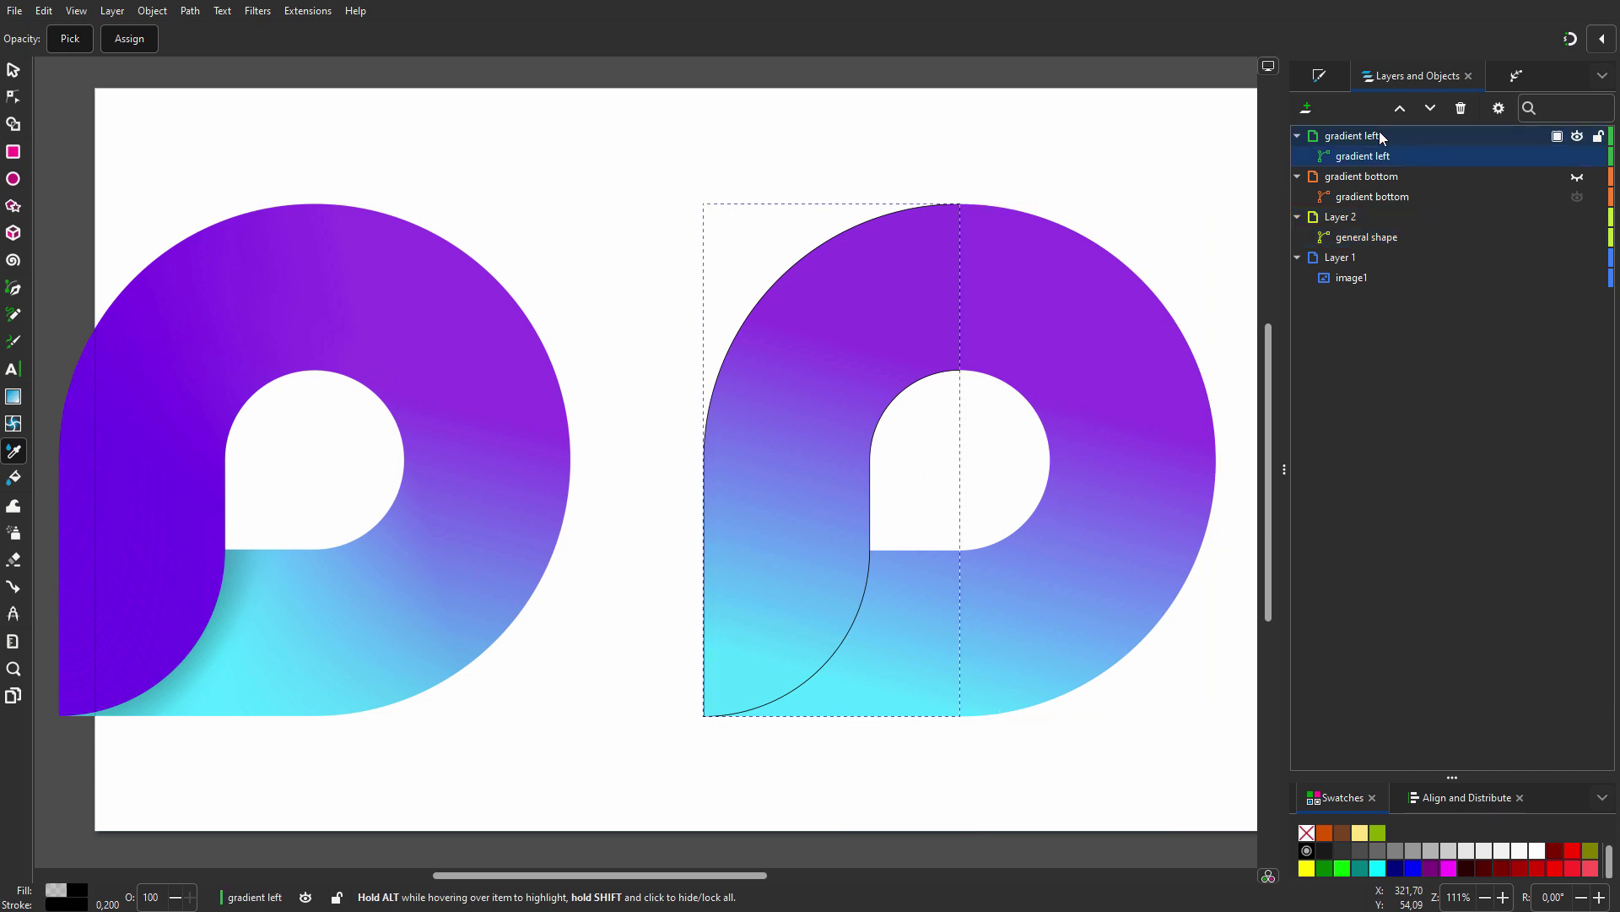
{"action": "left_click", "coordinate": [1320, 75]}
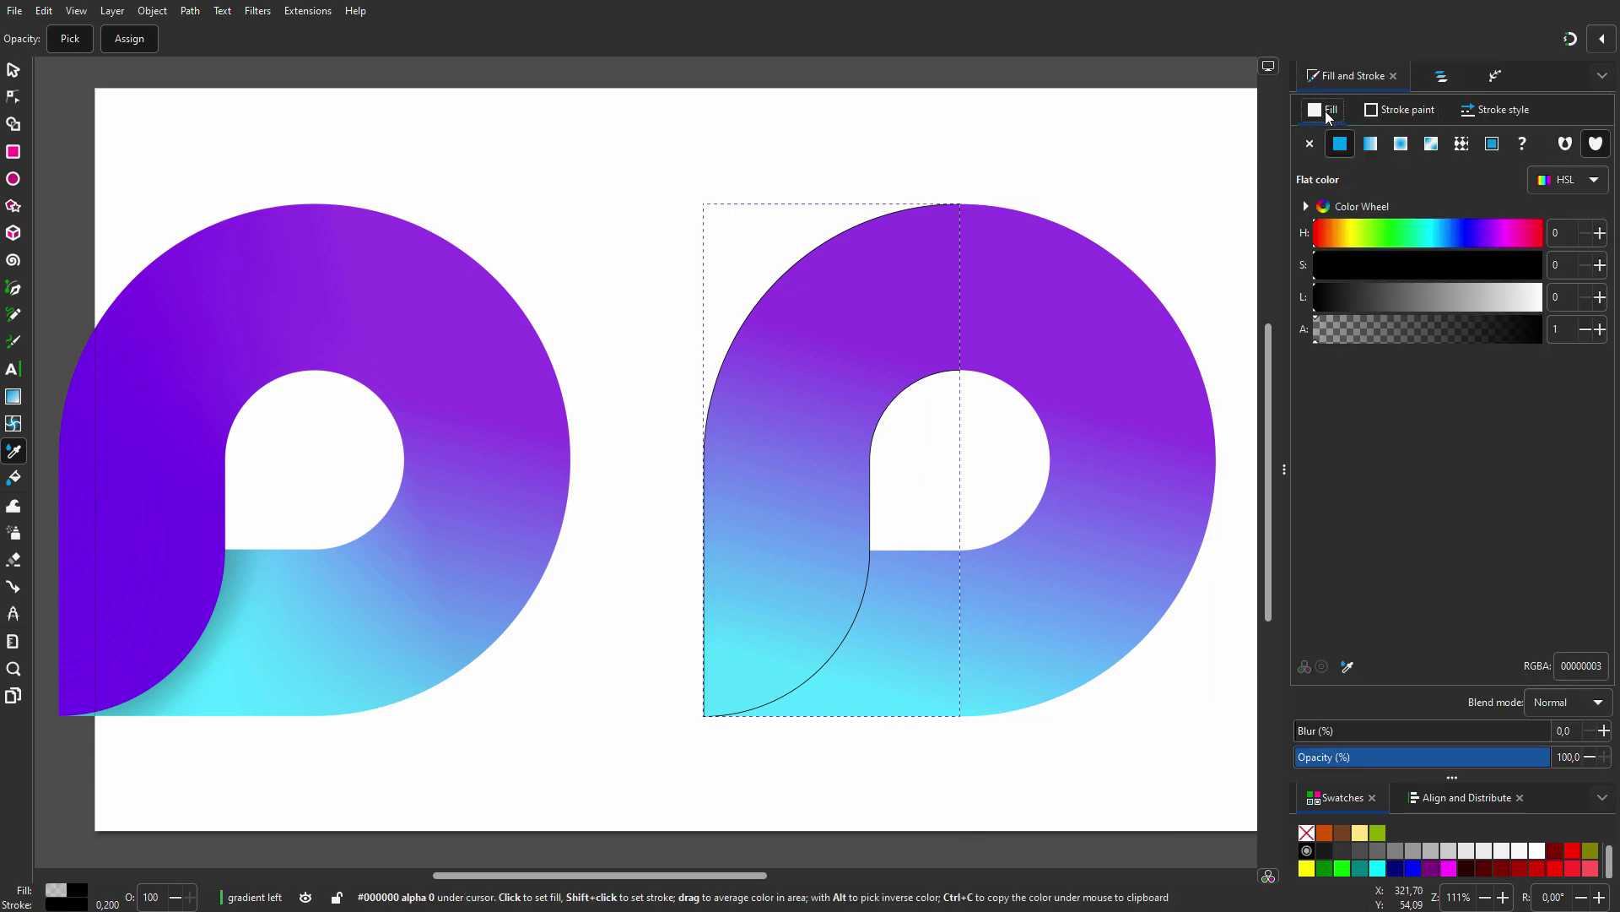
{"action": "left_click", "coordinate": [1373, 145]}
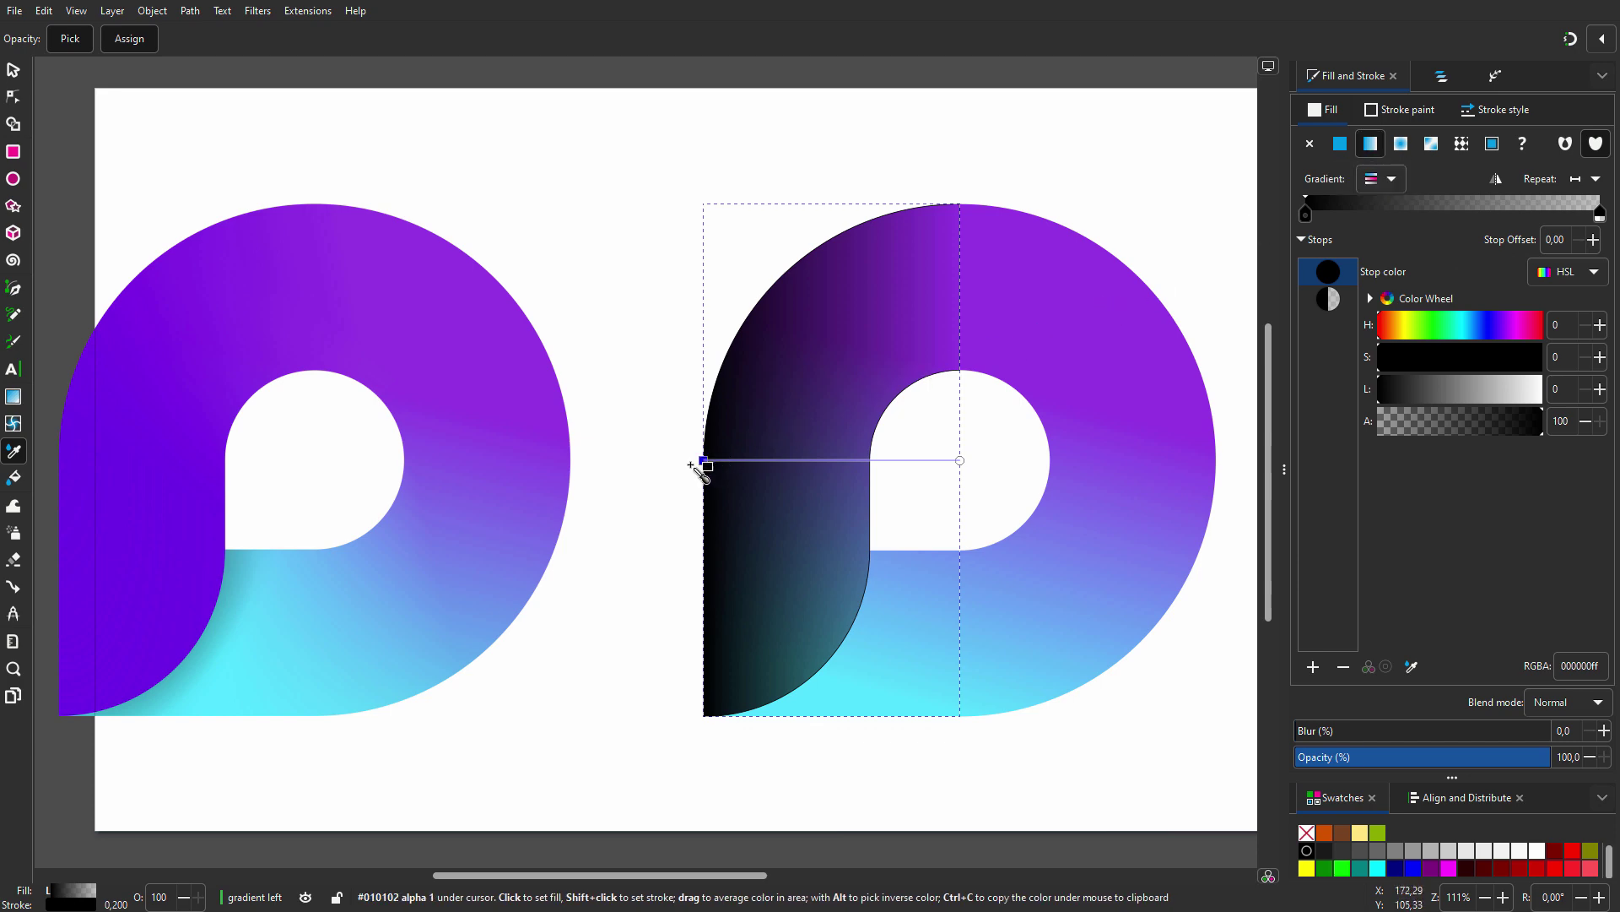
{"action": "left_click", "coordinate": [83, 699]}
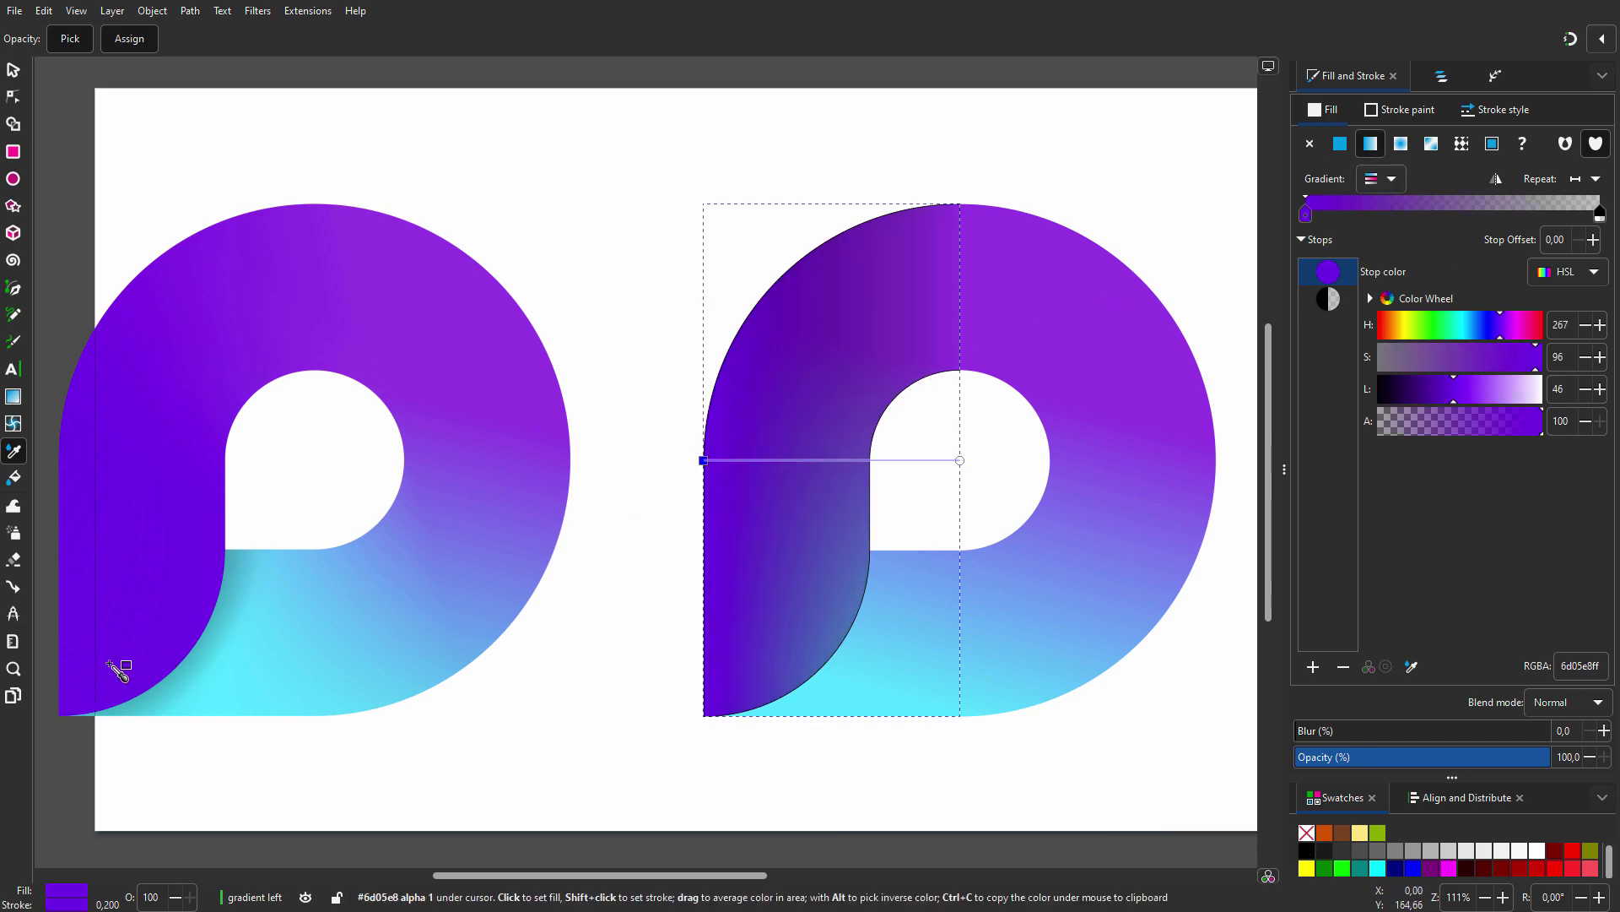
{"action": "left_click", "coordinate": [960, 460]}
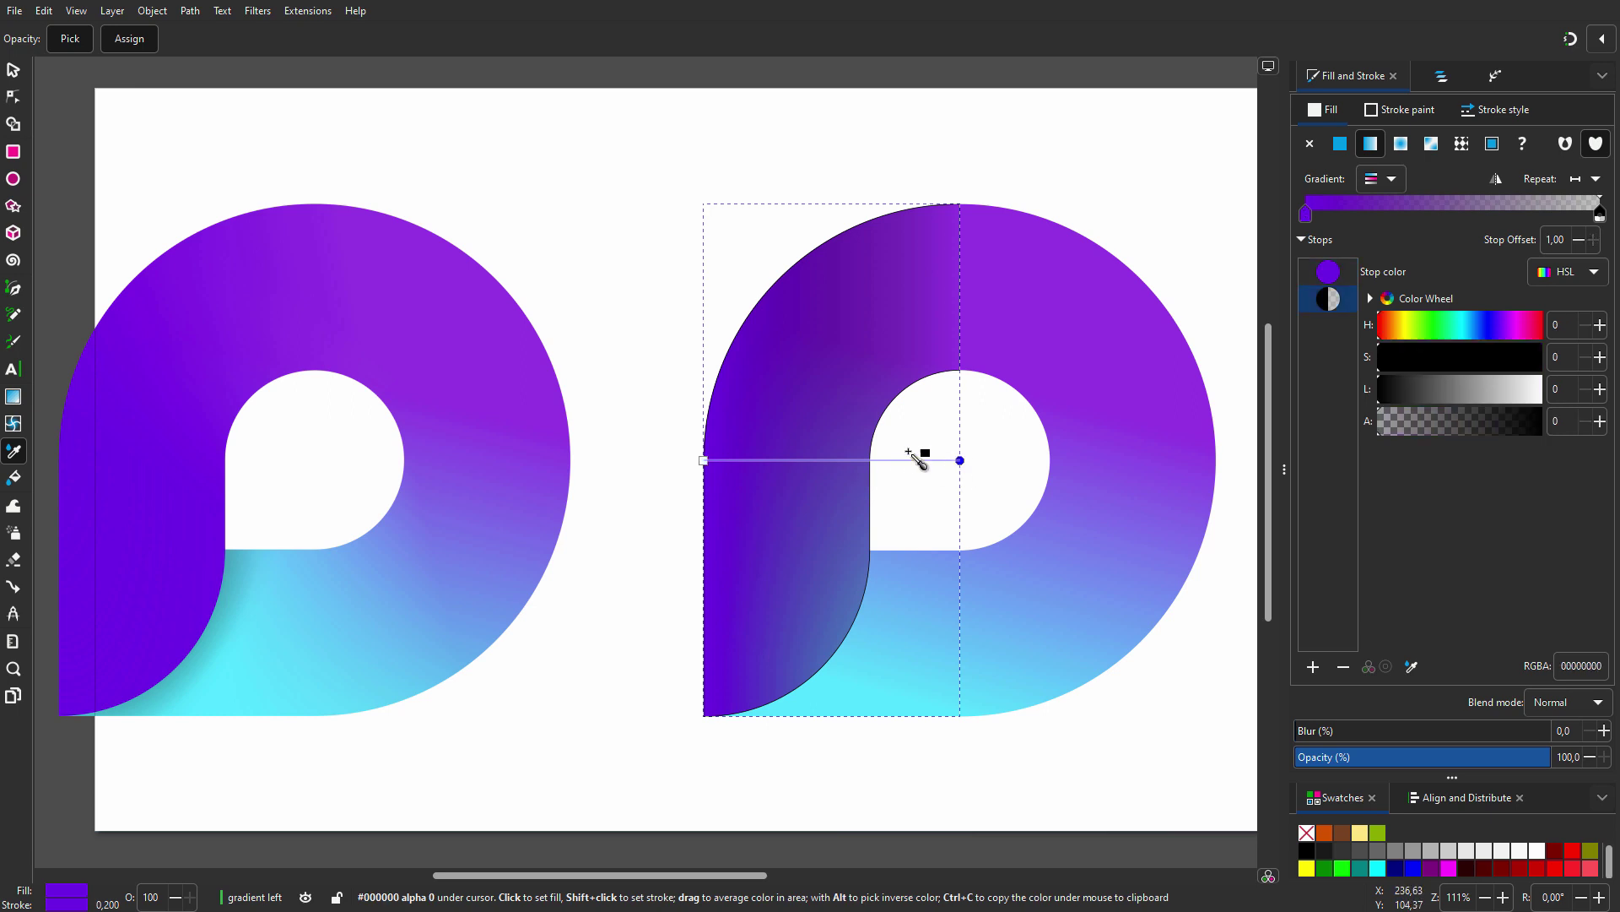
{"action": "left_click", "coordinate": [443, 253]}
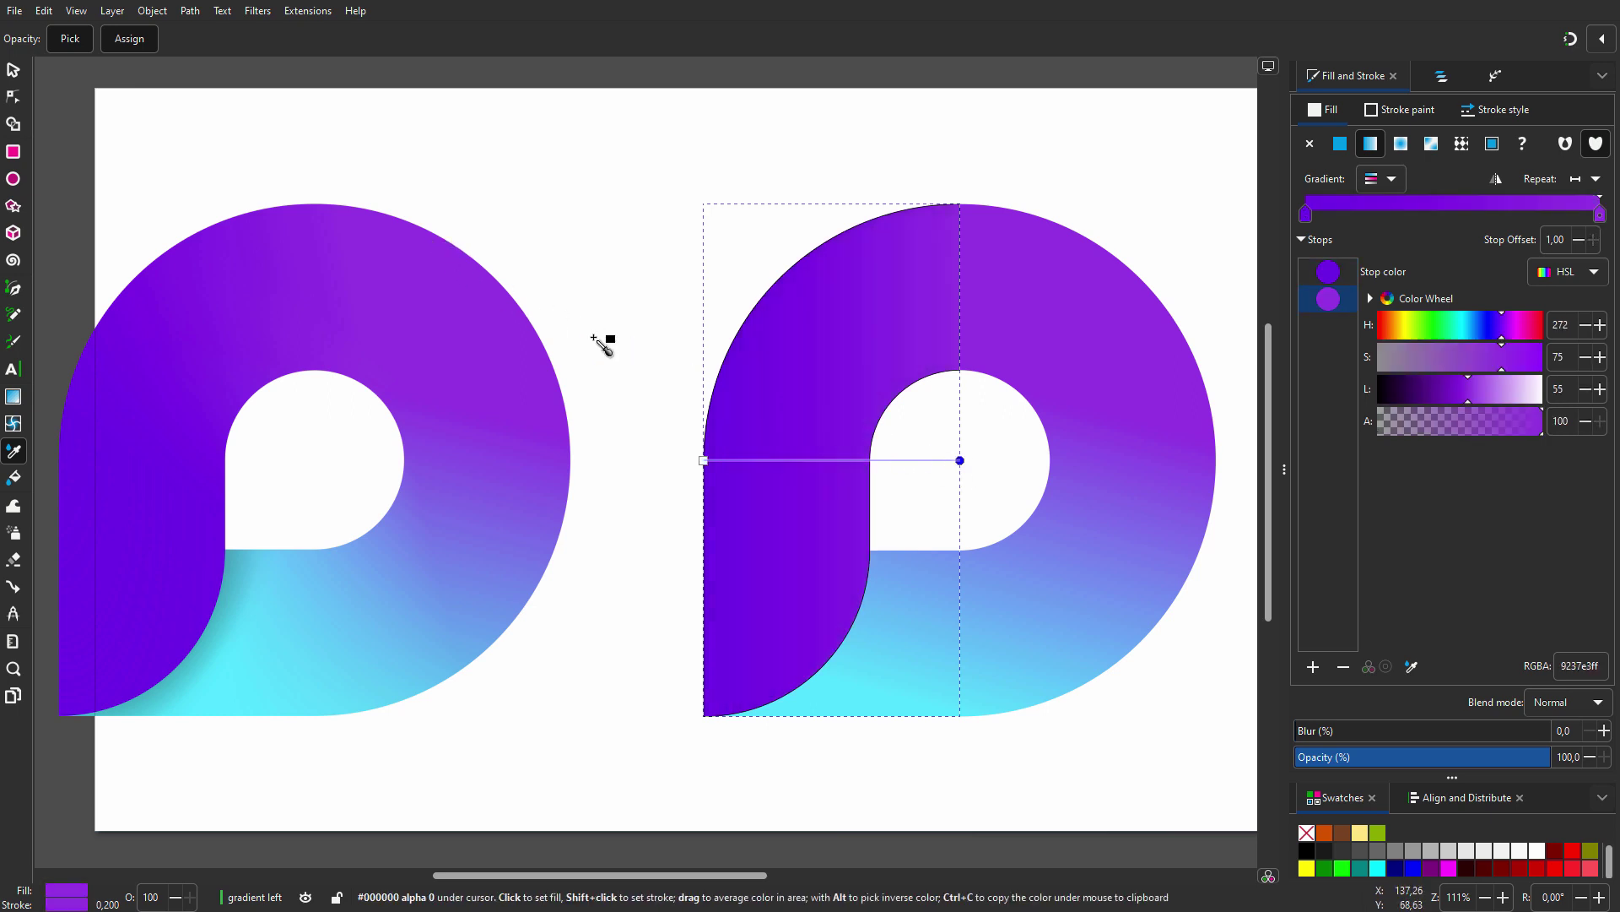
- Angle the left half's gradient diagonally and remove its outline
{"action": "left_click_drag", "start_coordinate": [960, 460], "coordinate": [889, 318]}
{"action": "left_click_drag", "start_coordinate": [704, 461], "coordinate": [704, 412]}
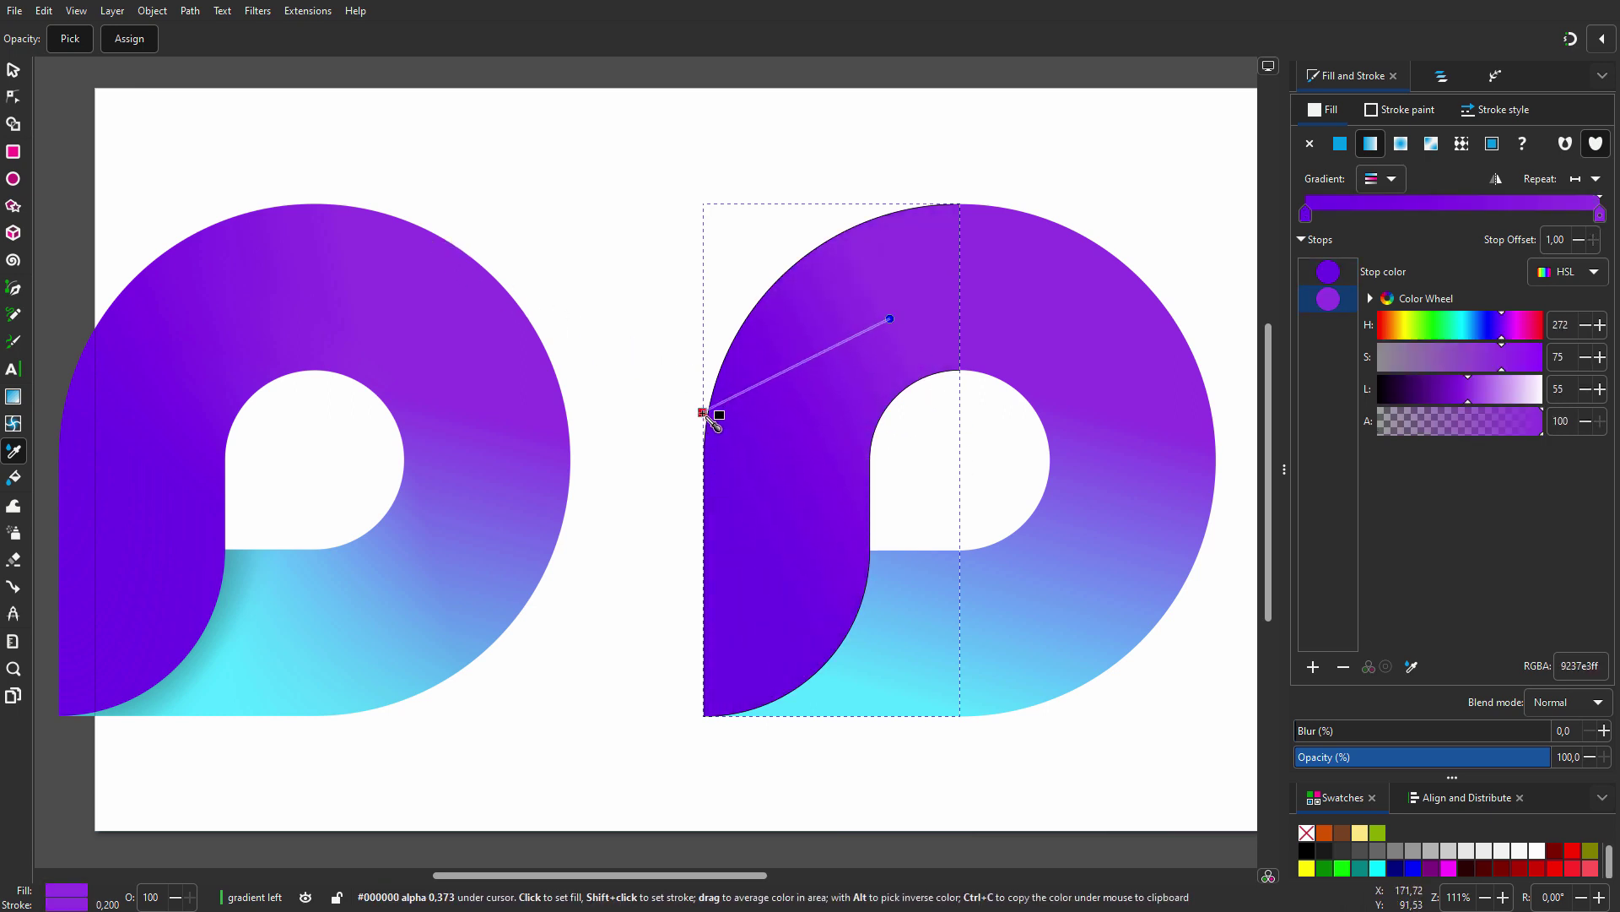
{"action": "left_click", "coordinate": [1380, 110]}
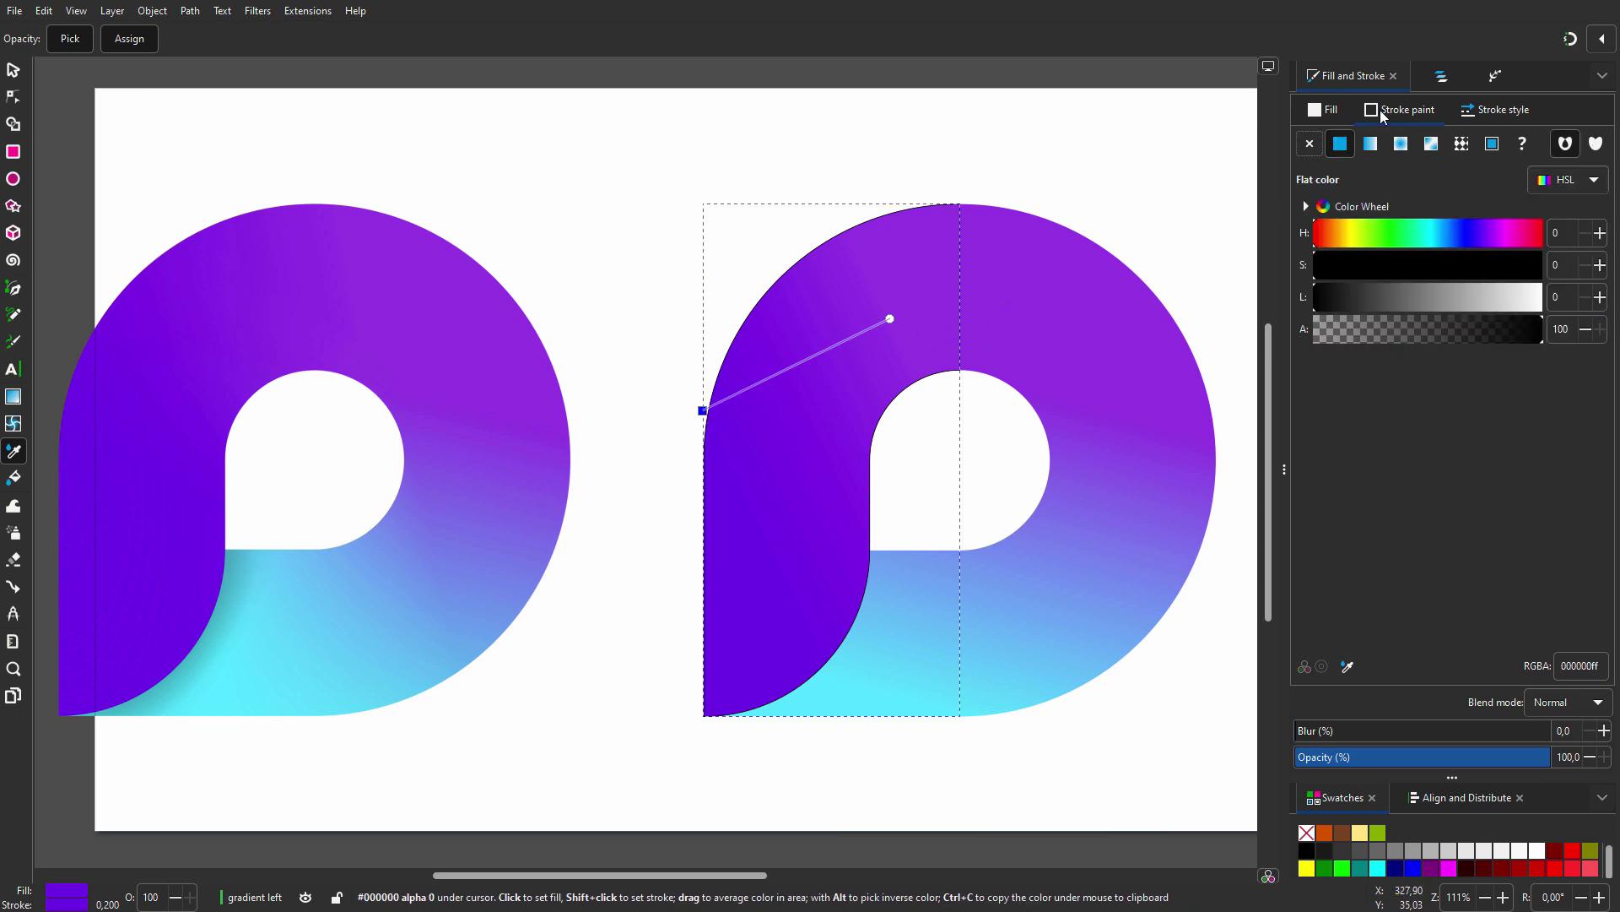
{"action": "left_click", "coordinate": [1310, 146]}
{"action": "left_click", "coordinate": [1441, 76]}
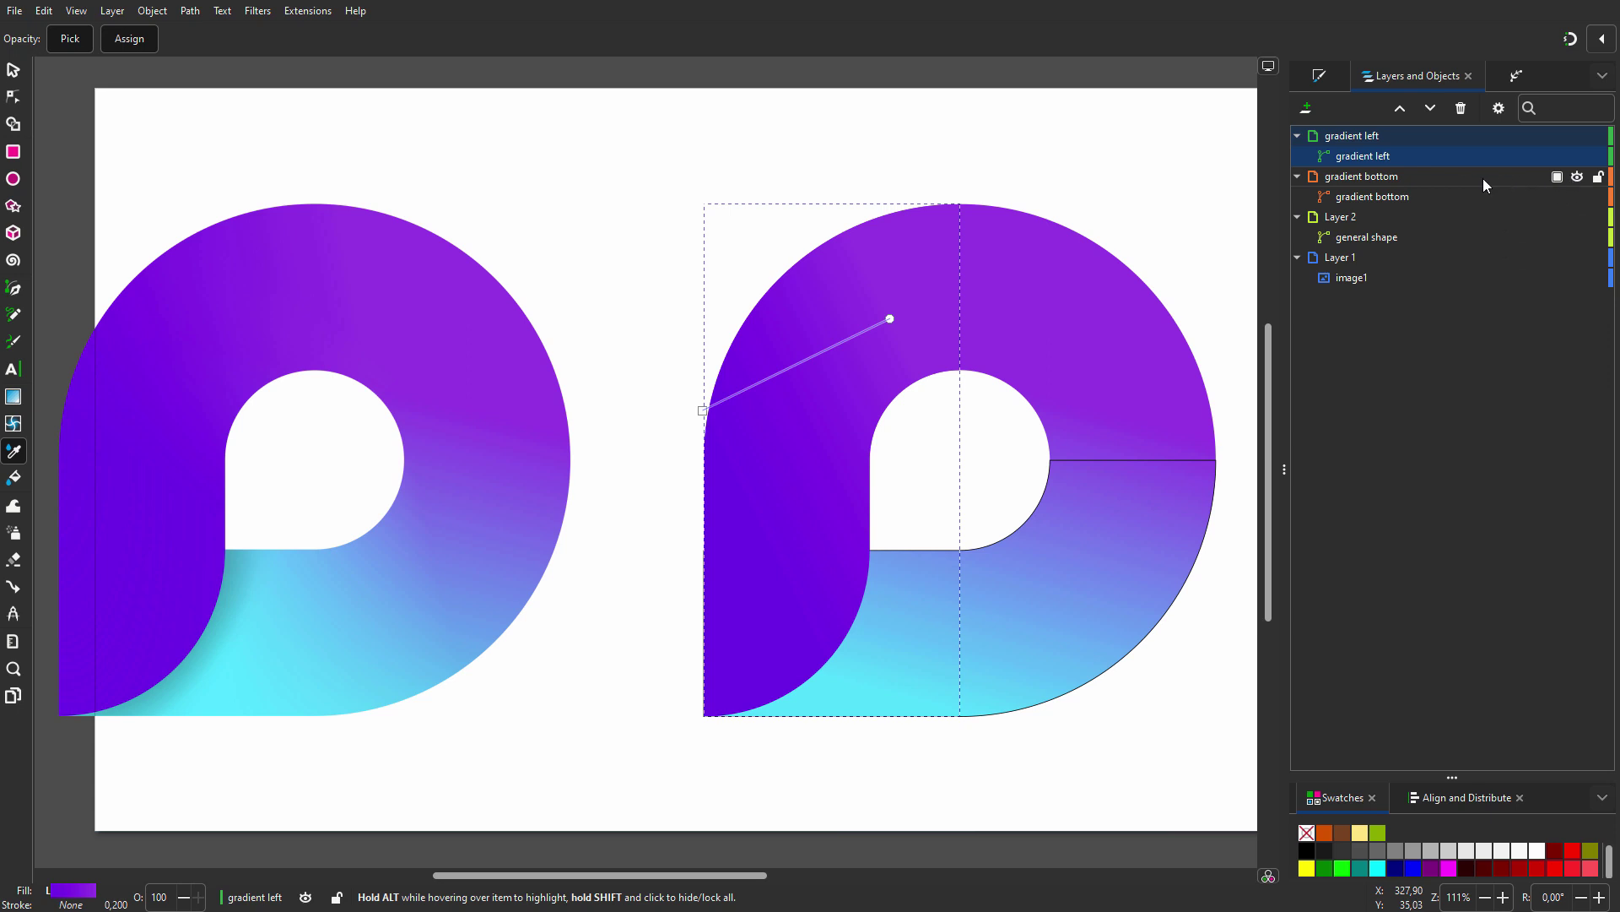
- Give the gradient bottom piece an opaque linear gradient starting at the logo's cyan
{"action": "left_click", "coordinate": [1423, 196]}
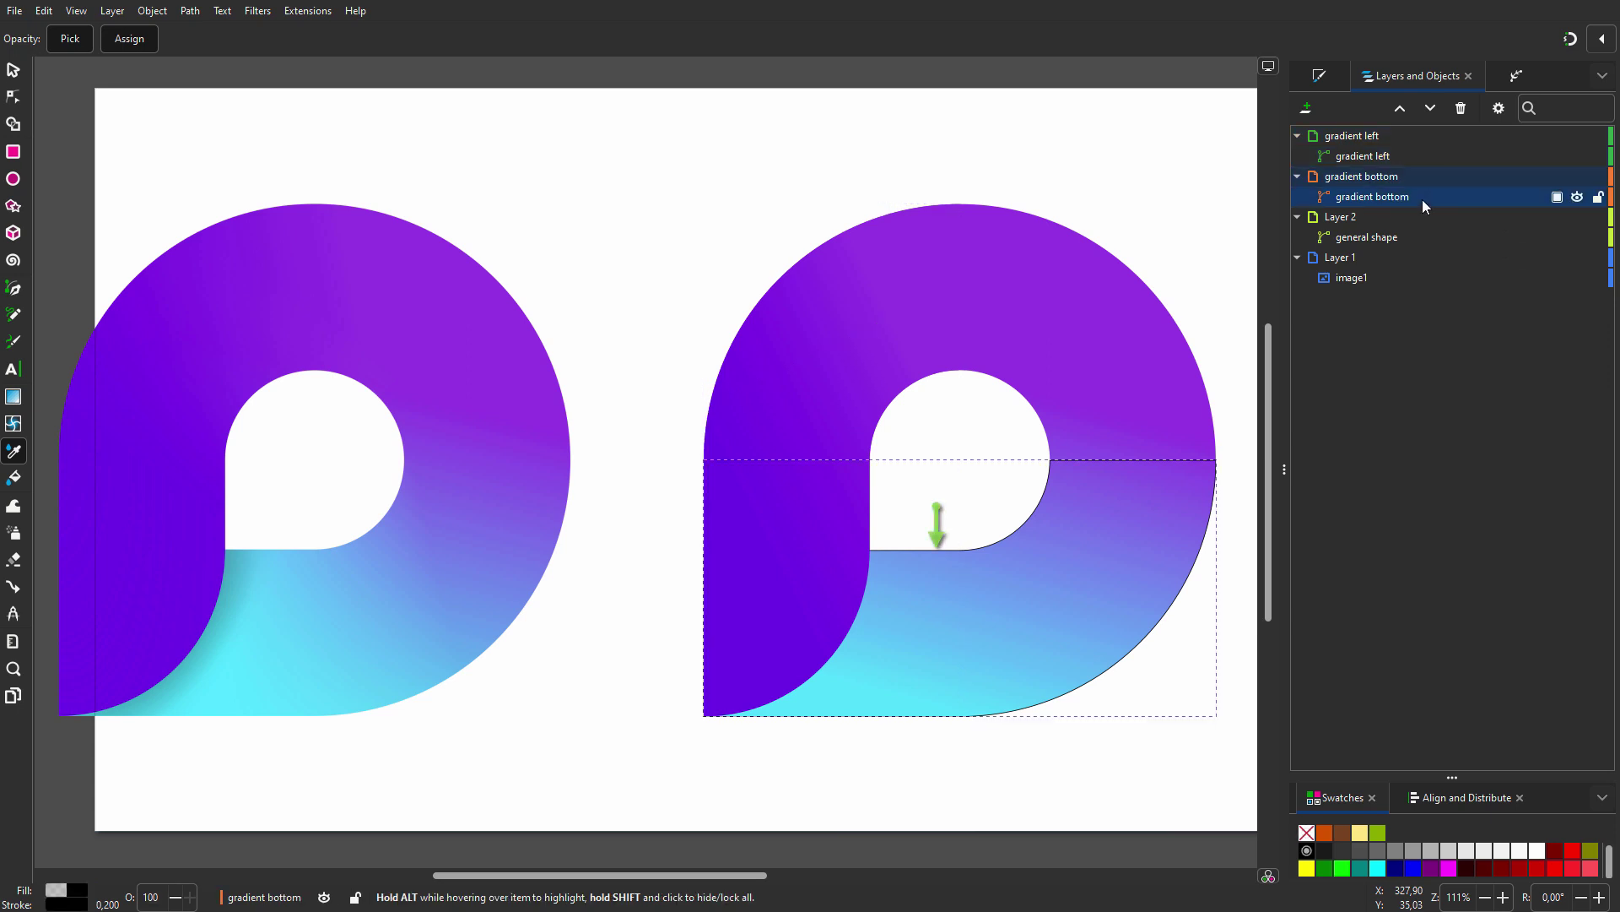
{"action": "left_click", "coordinate": [1319, 75]}
{"action": "left_click", "coordinate": [1320, 113]}
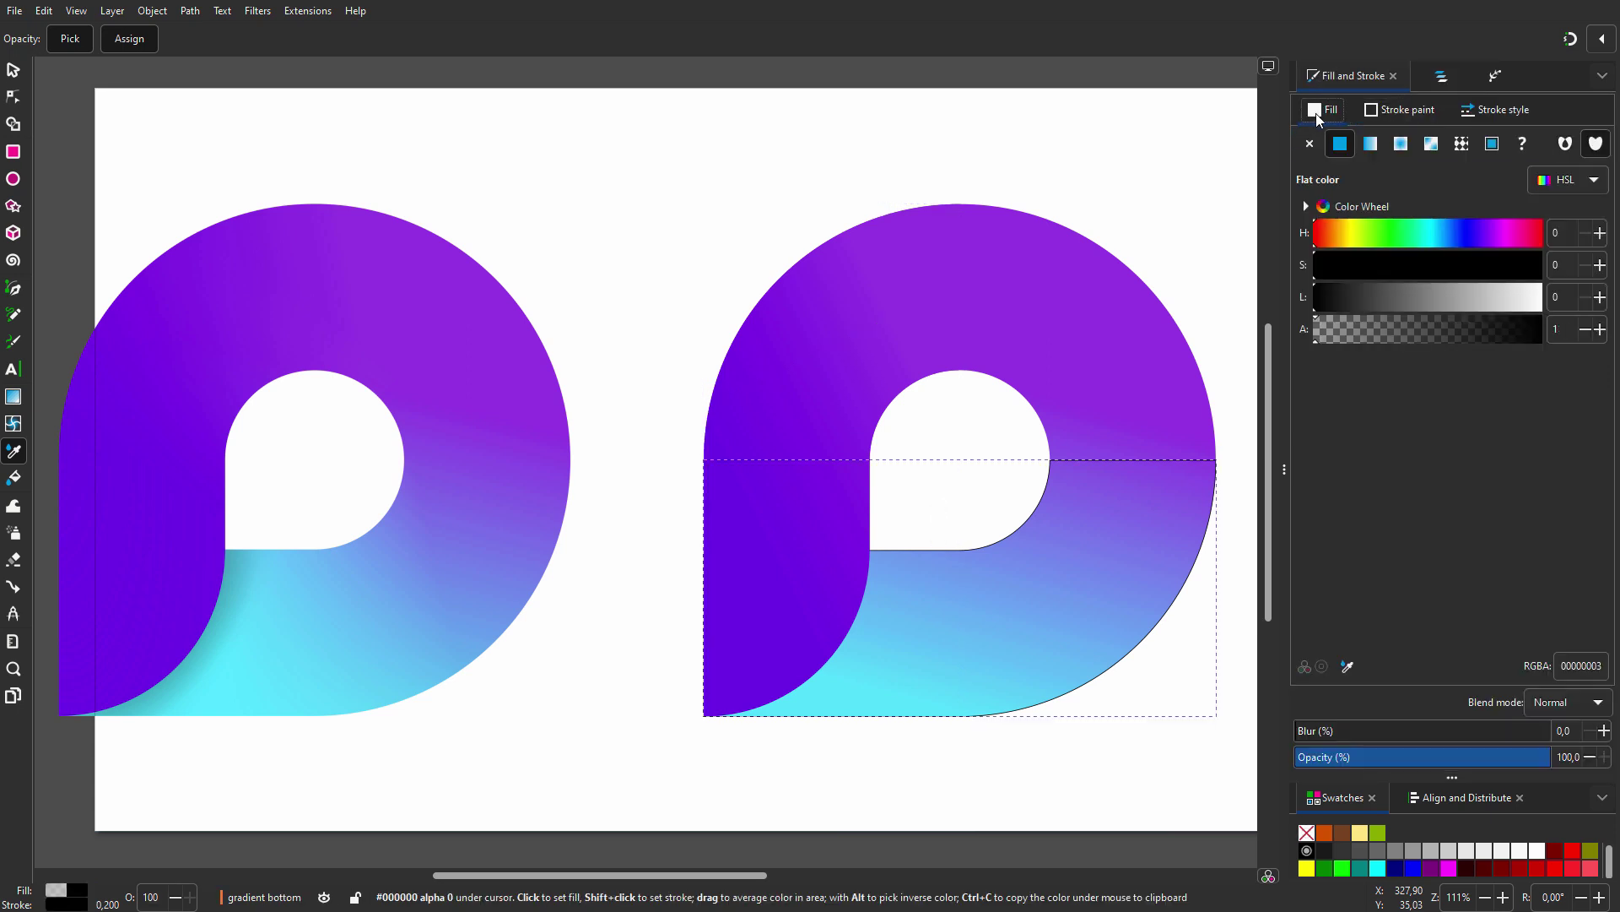
{"action": "left_click_drag", "start_coordinate": [1351, 330], "coordinate": [1537, 327]}
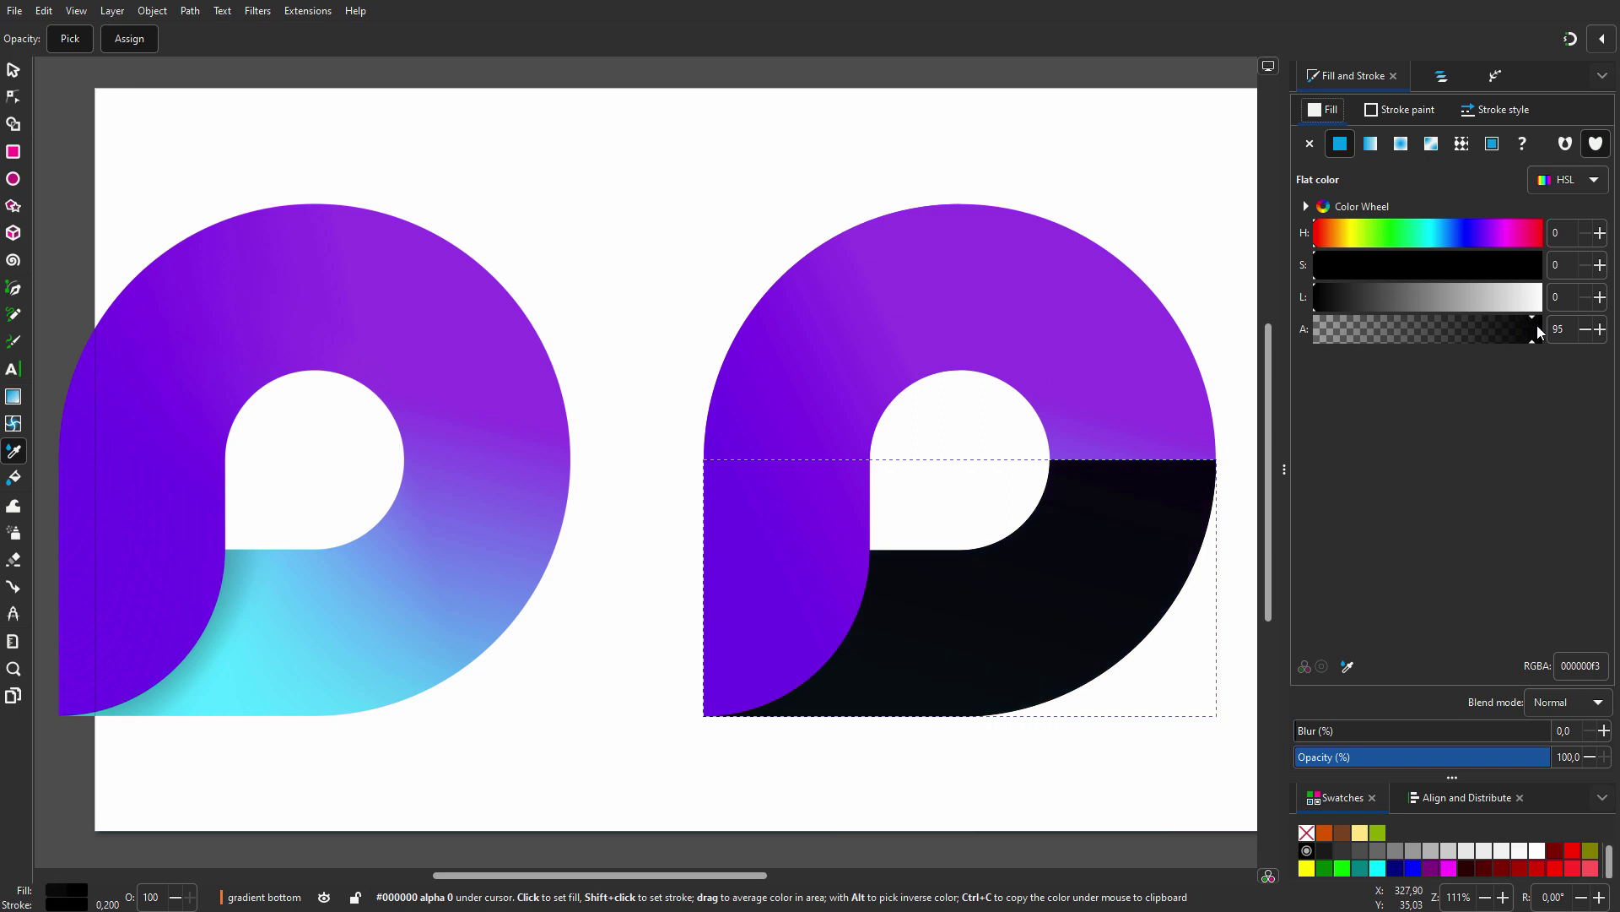
{"action": "left_click", "coordinate": [1372, 146]}
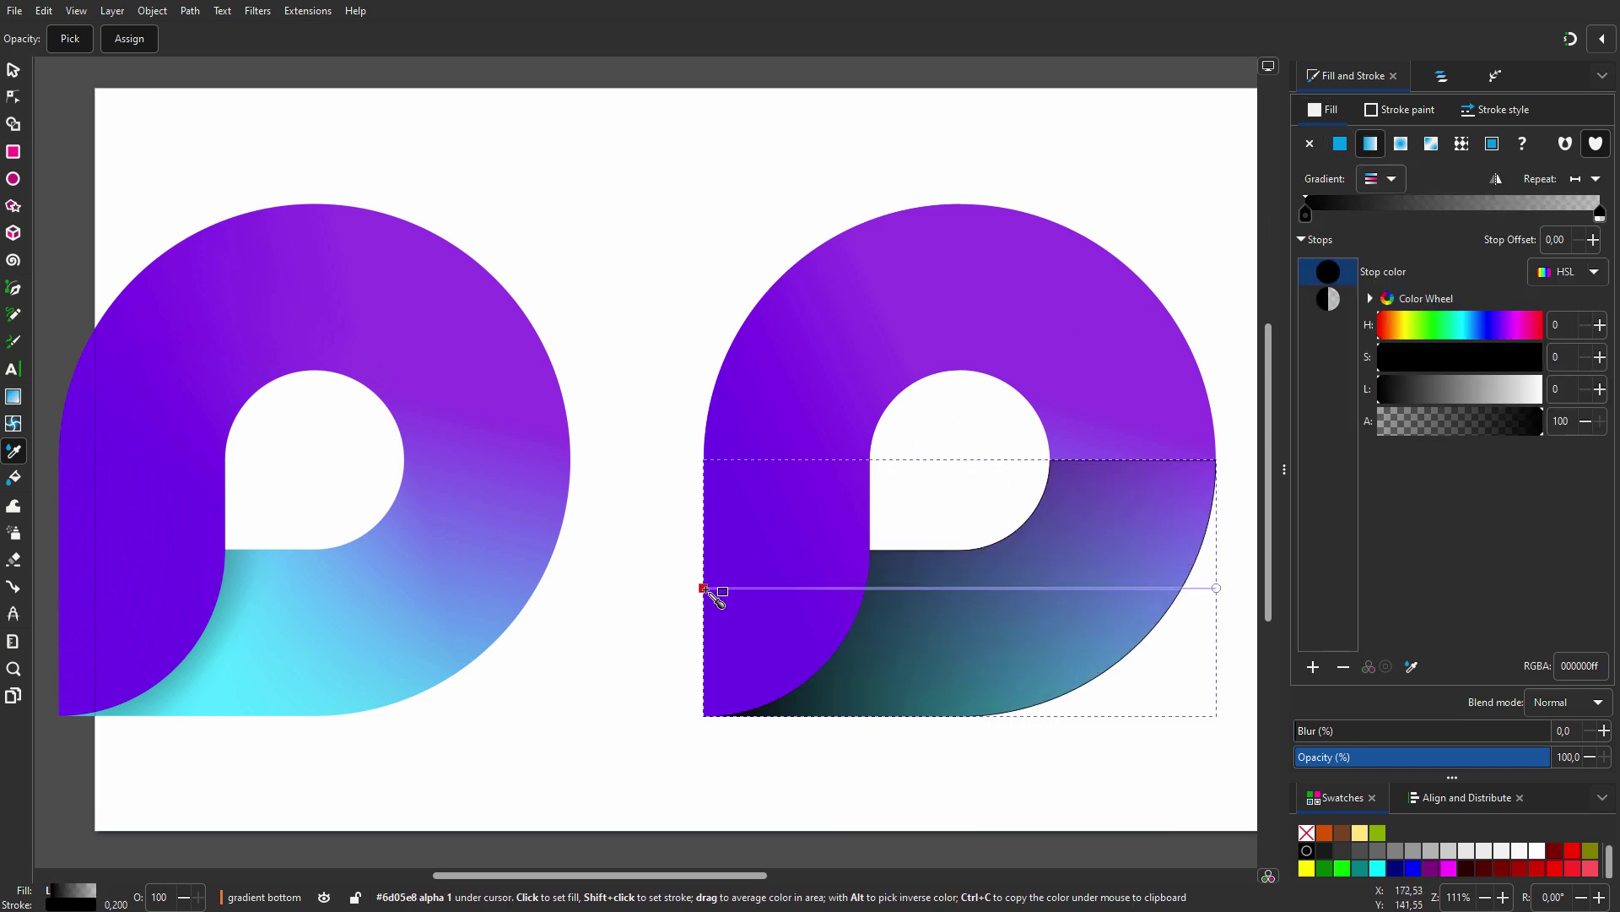
{"action": "left_click", "coordinate": [260, 705]}
- Make the gradient fade from cyan to fully transparent cyan, pulling both stops inward
{"action": "left_click_drag", "start_coordinate": [708, 586], "coordinate": [877, 611]}
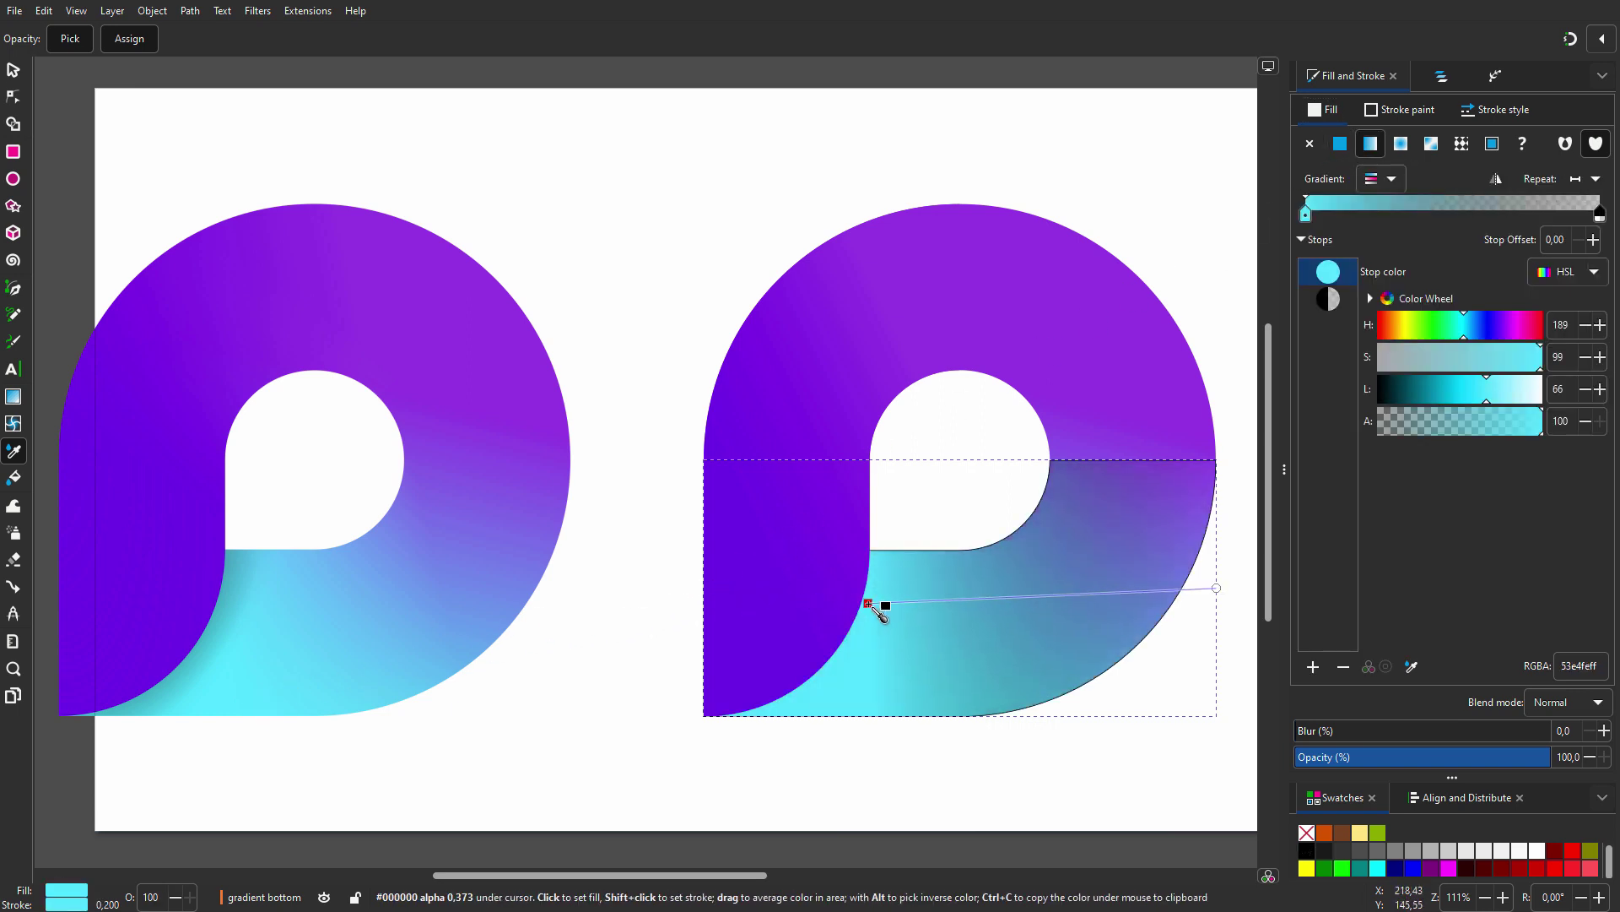
{"action": "left_click", "coordinate": [1216, 587]}
{"action": "left_click", "coordinate": [264, 707]}
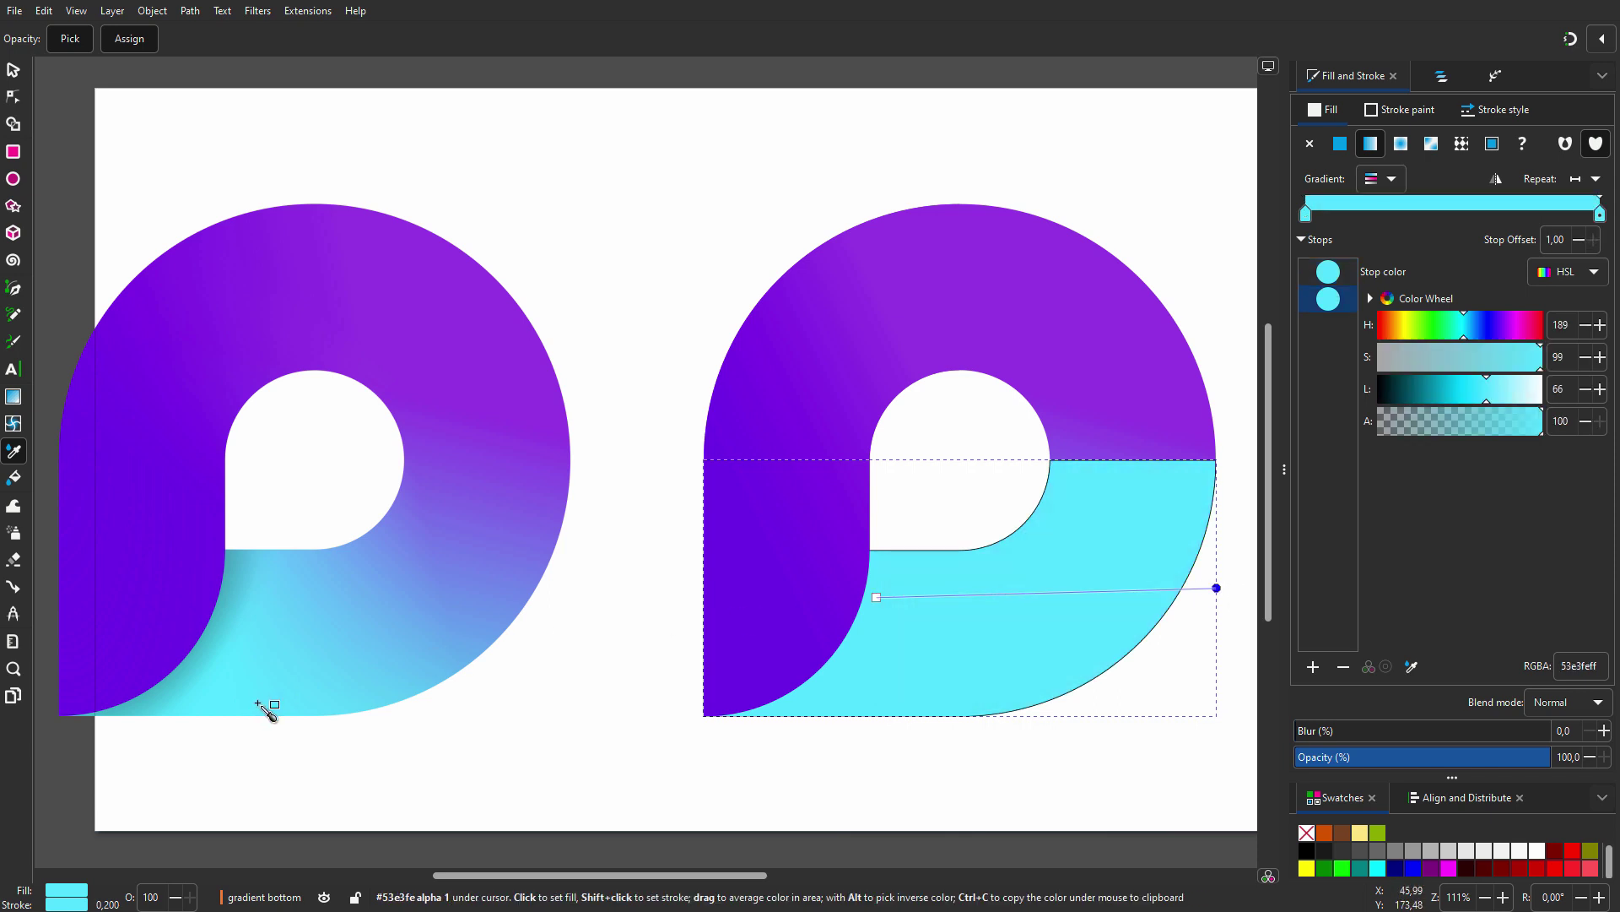
{"action": "left_click_drag", "start_coordinate": [1541, 421], "coordinate": [1370, 426]}
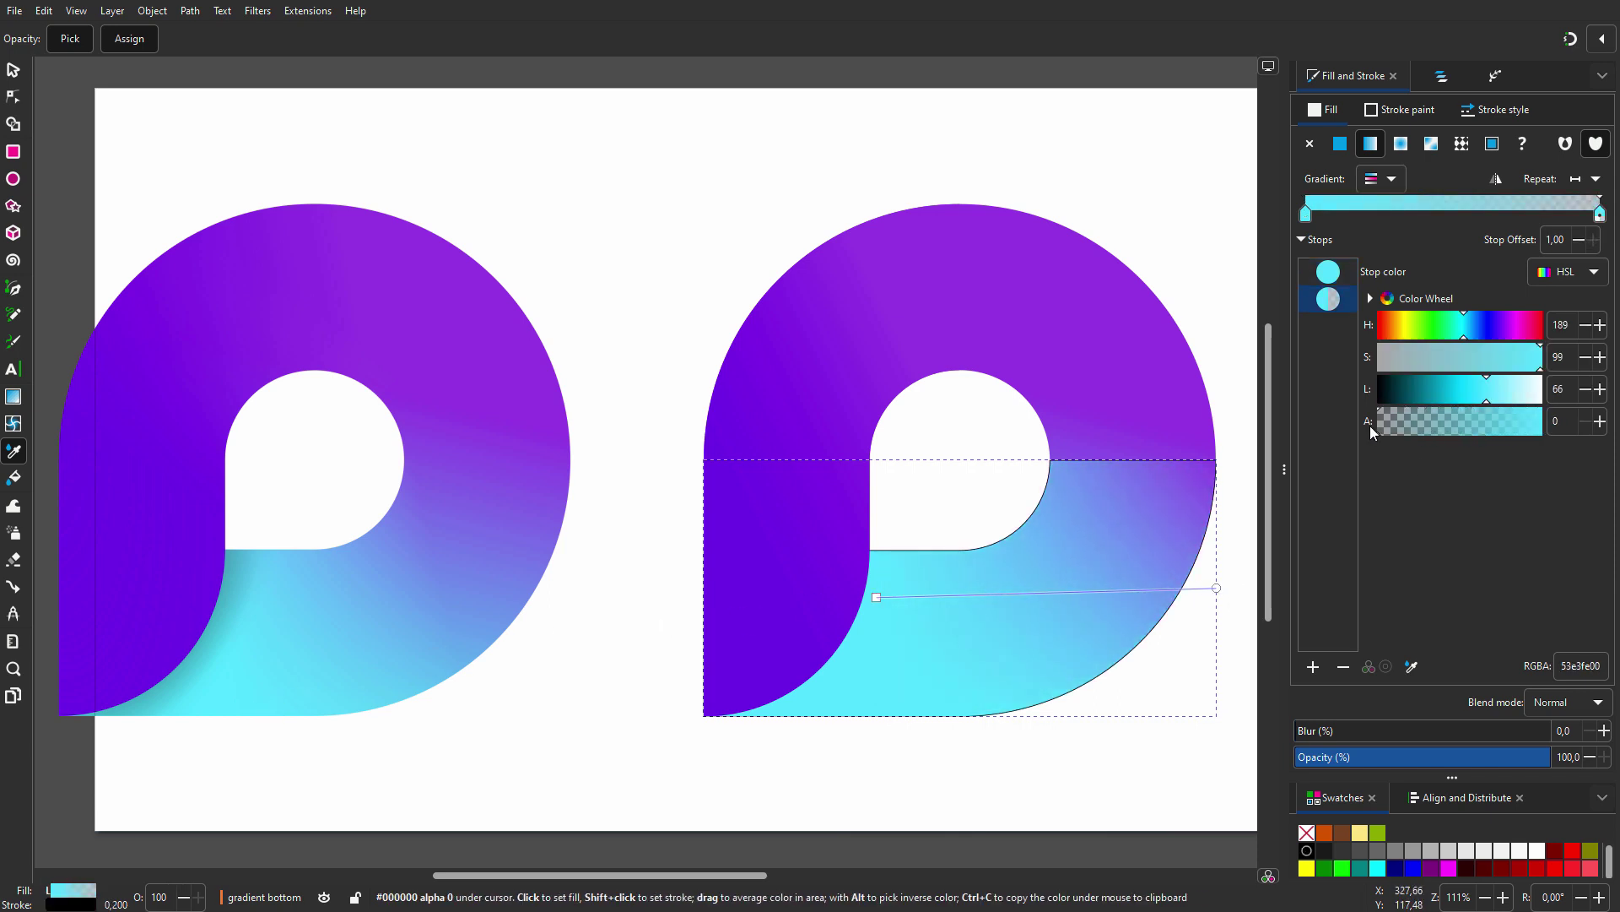
{"action": "left_click_drag", "start_coordinate": [1216, 588], "coordinate": [1094, 586]}
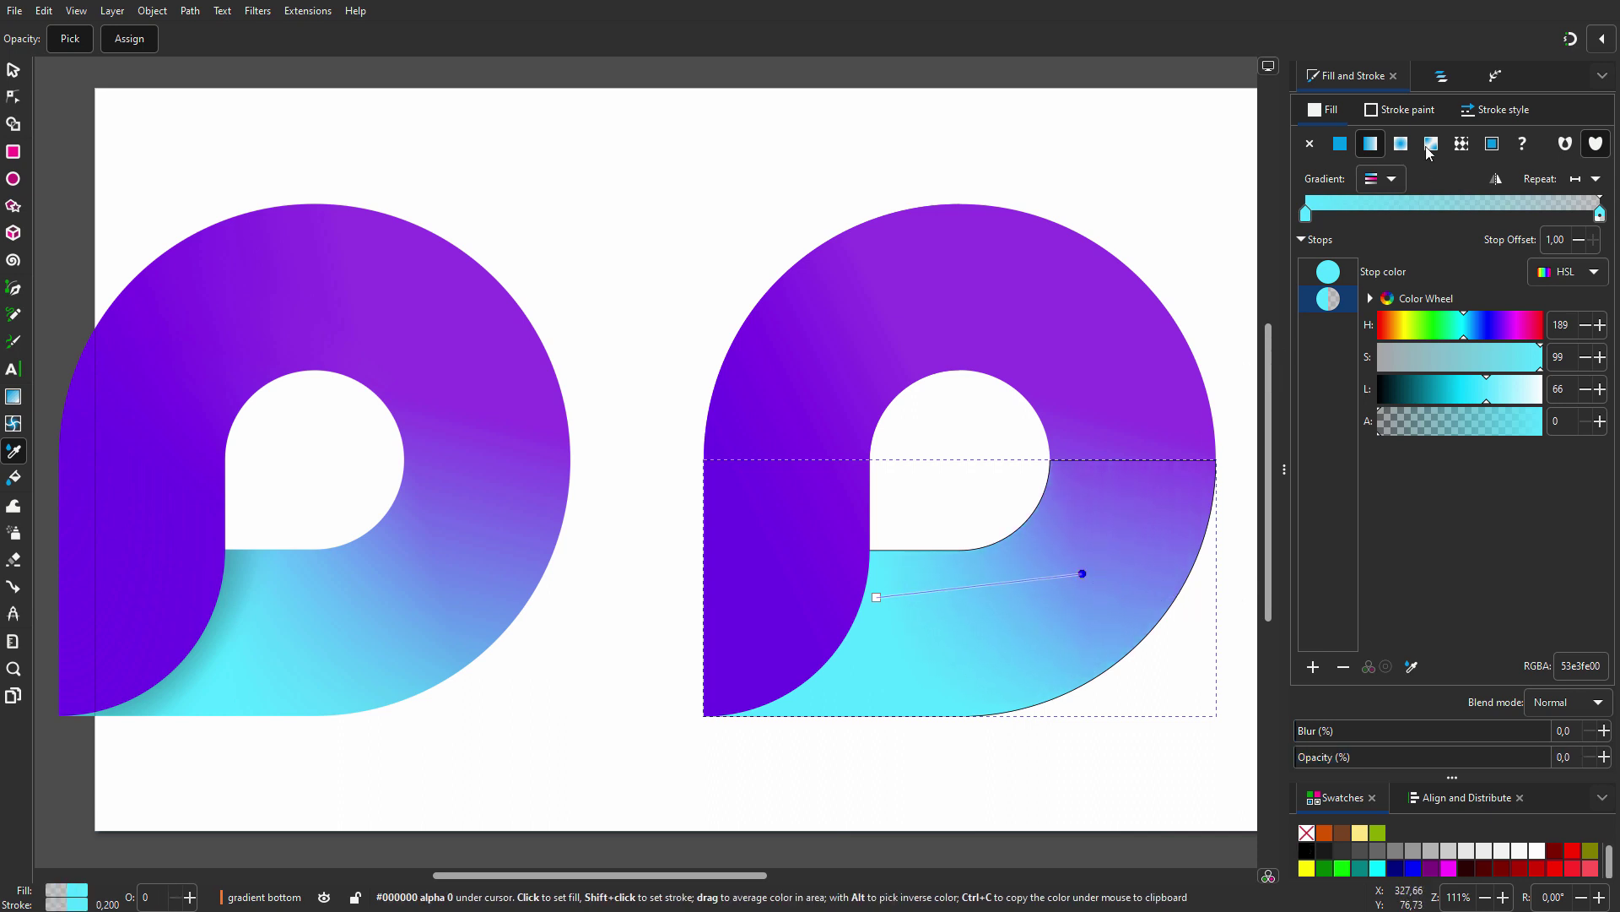
{"action": "left_click", "coordinate": [1435, 75]}
{"action": "left_click", "coordinate": [1409, 155]}
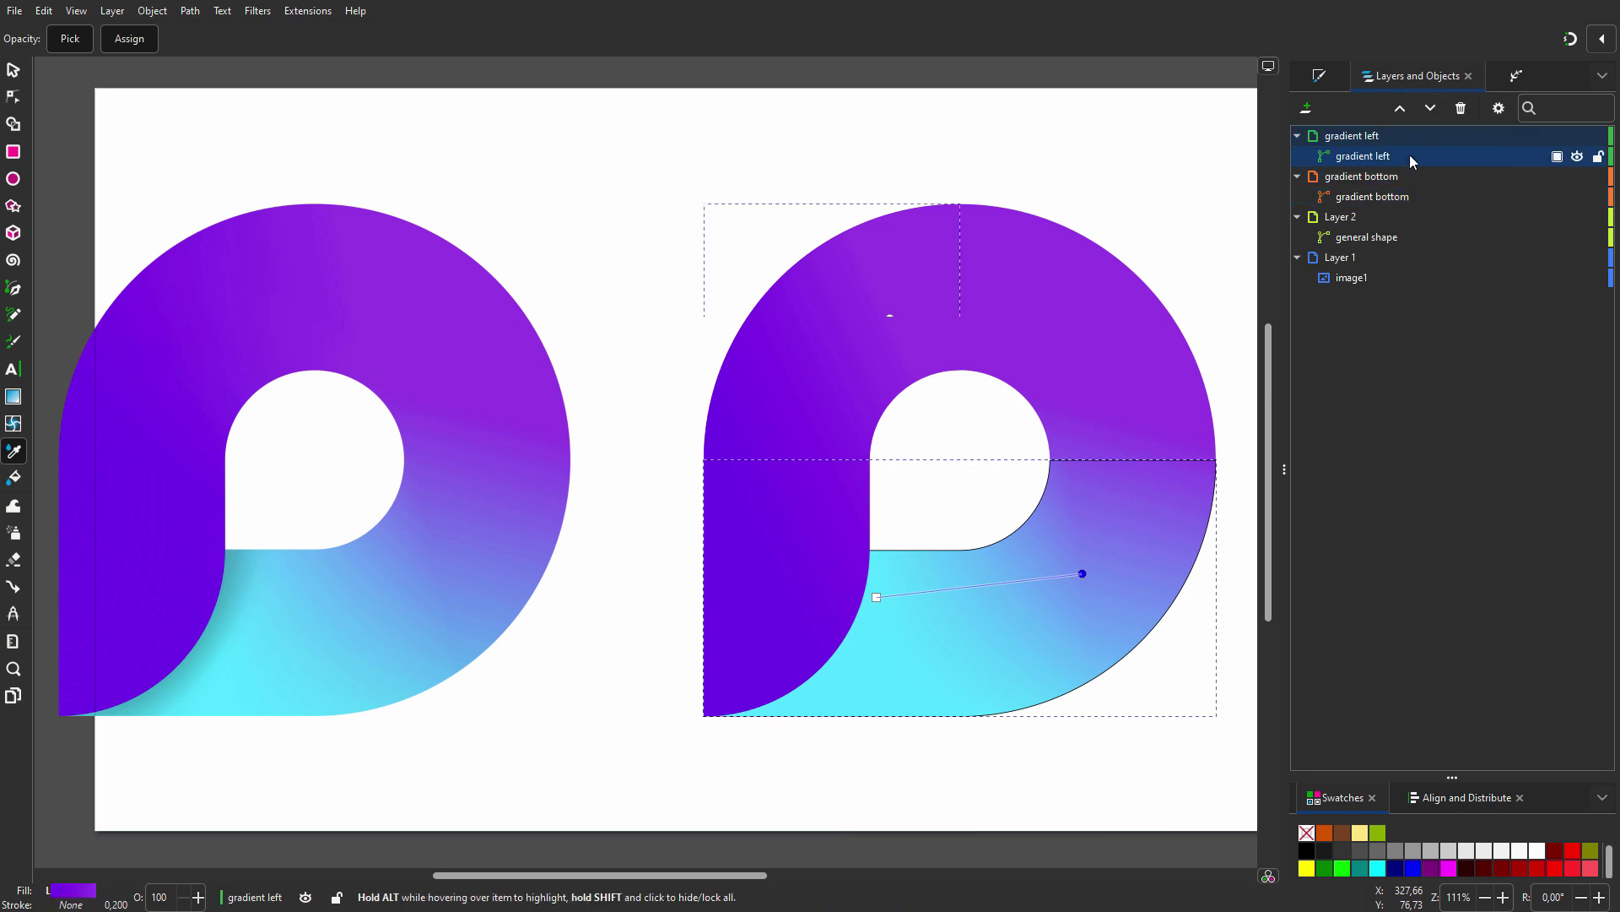
- Duplicate gradient left, fill the copy flat black, and blur it about 30.7%
{"action": "right_click", "coordinate": [1409, 154]}
{"action": "key", "text": "Escape"}
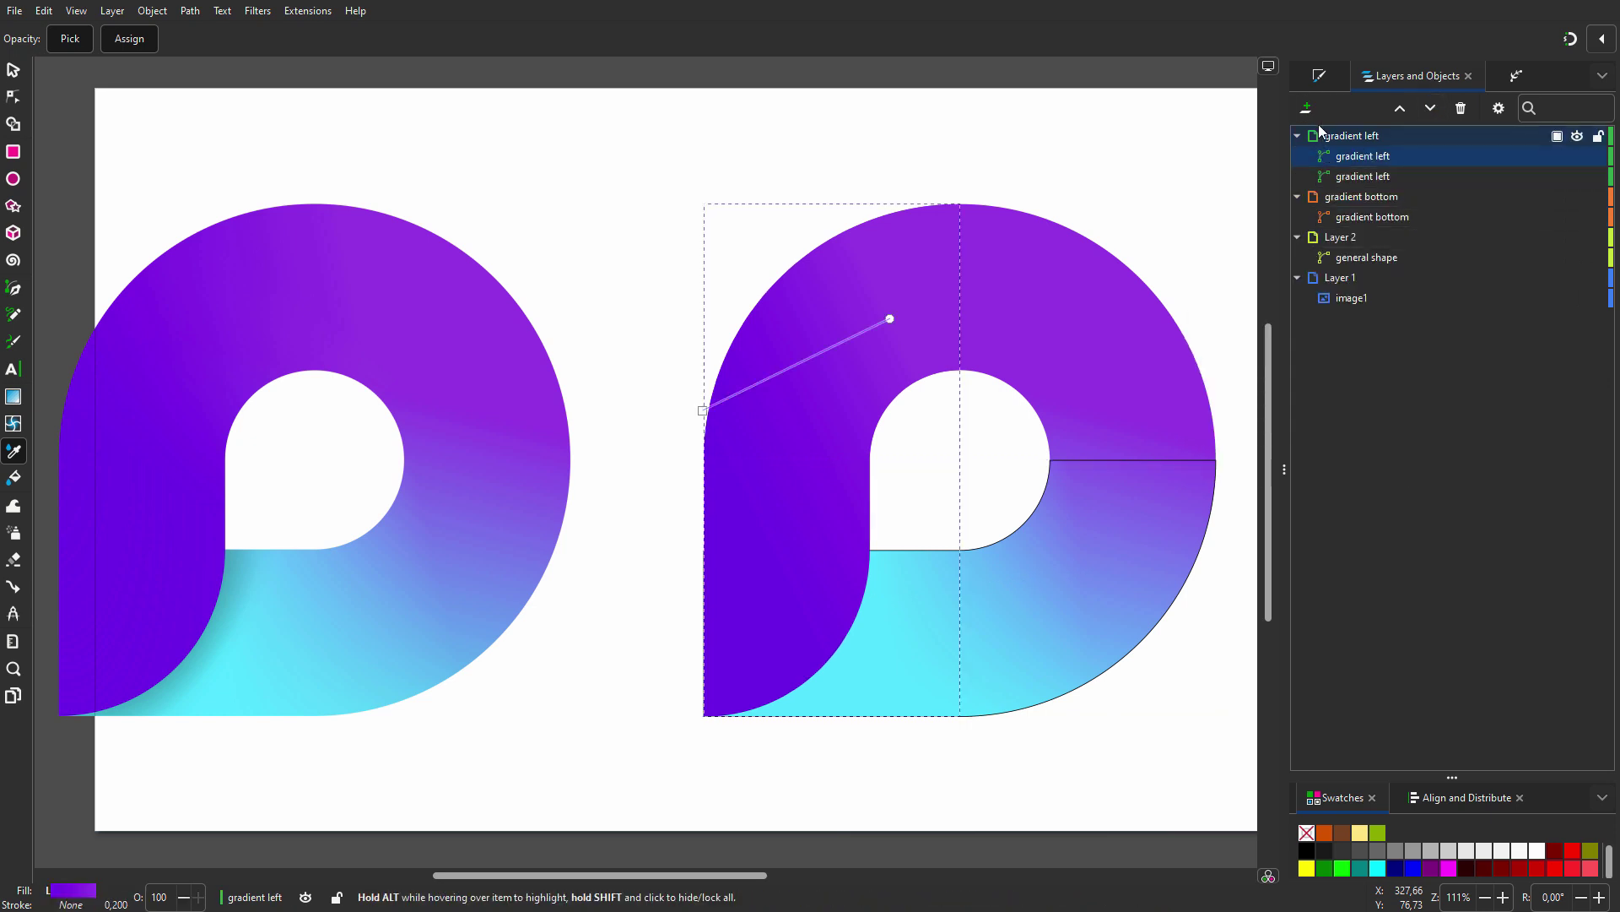
{"action": "left_click", "coordinate": [1319, 76]}
{"action": "left_click", "coordinate": [1322, 110]}
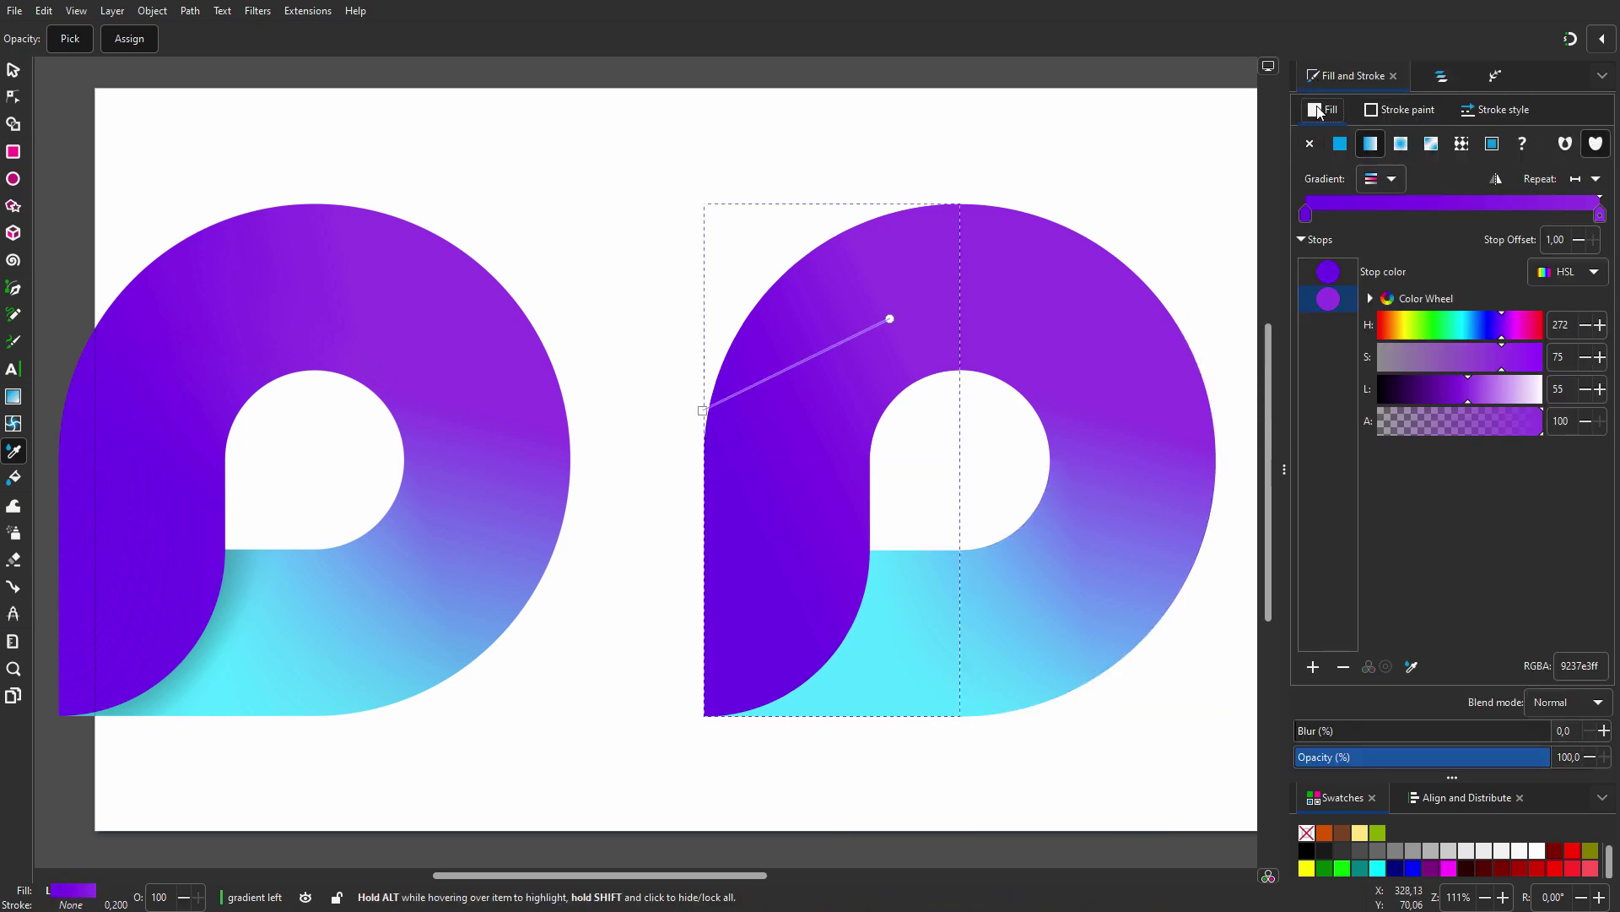
{"action": "left_click", "coordinate": [1341, 145]}
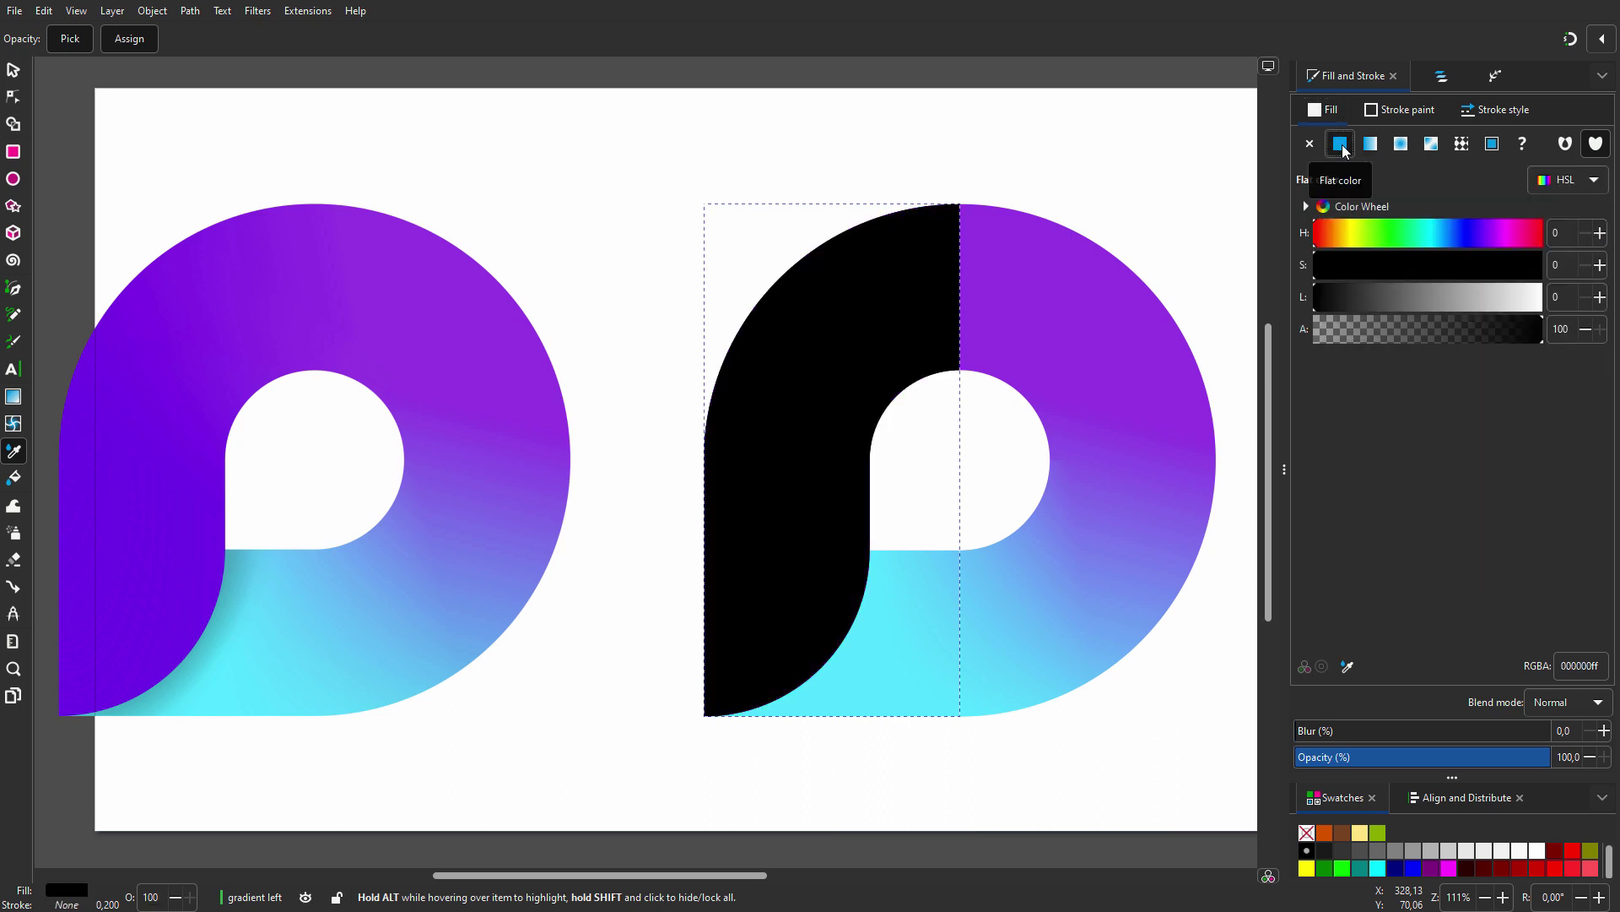
{"action": "left_click_drag", "start_coordinate": [1310, 735], "coordinate": [1374, 740]}
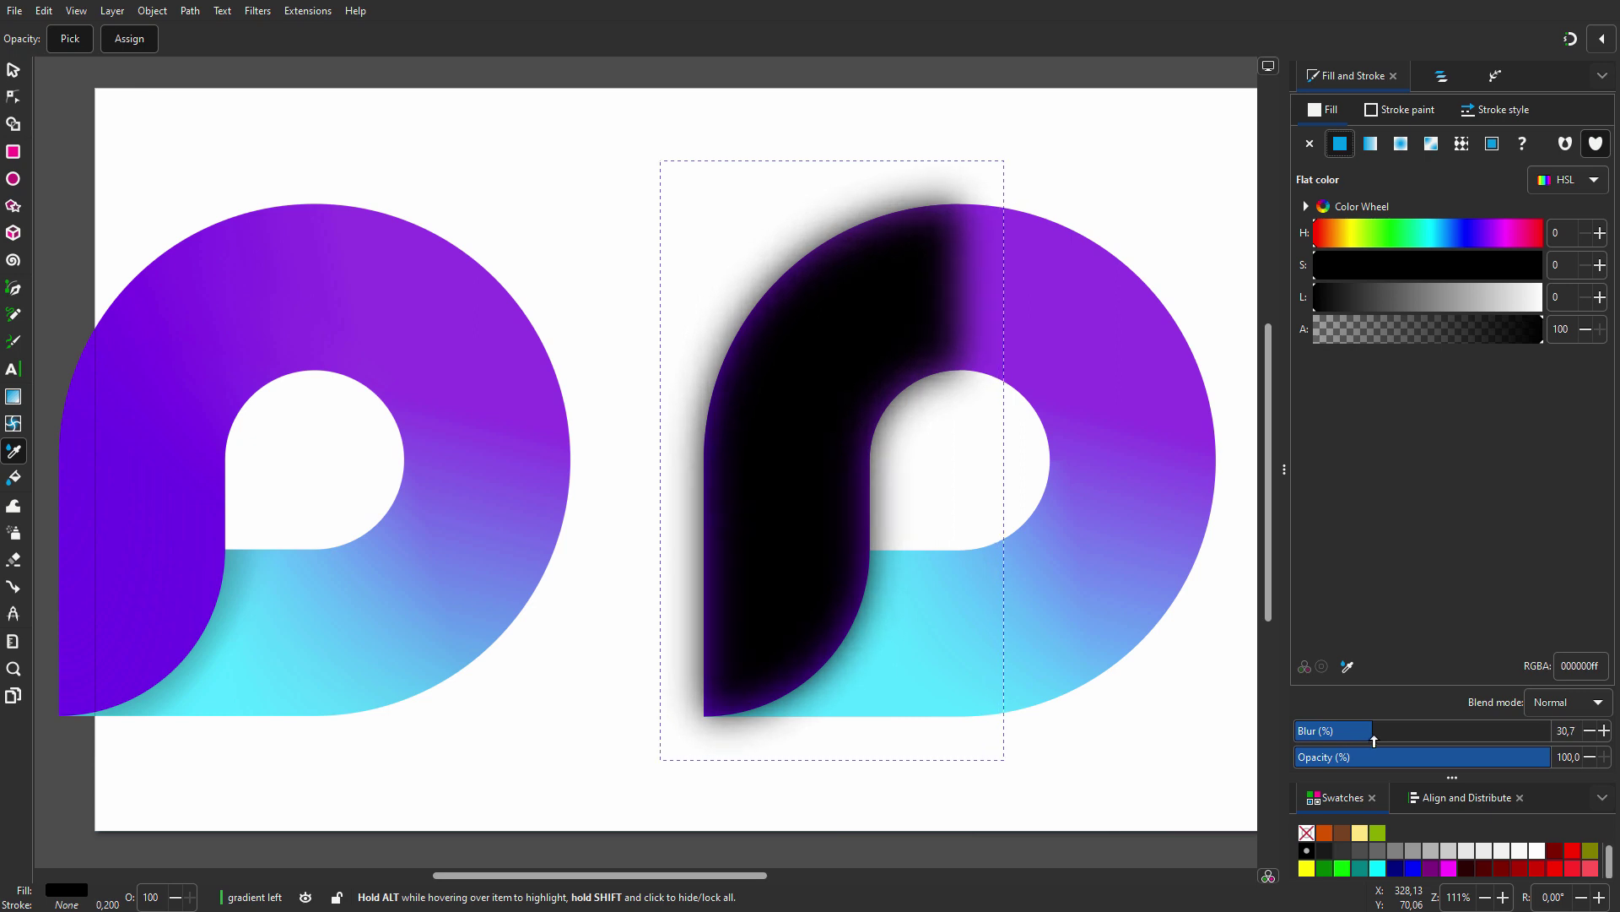
{"action": "left_click", "coordinate": [1442, 77]}
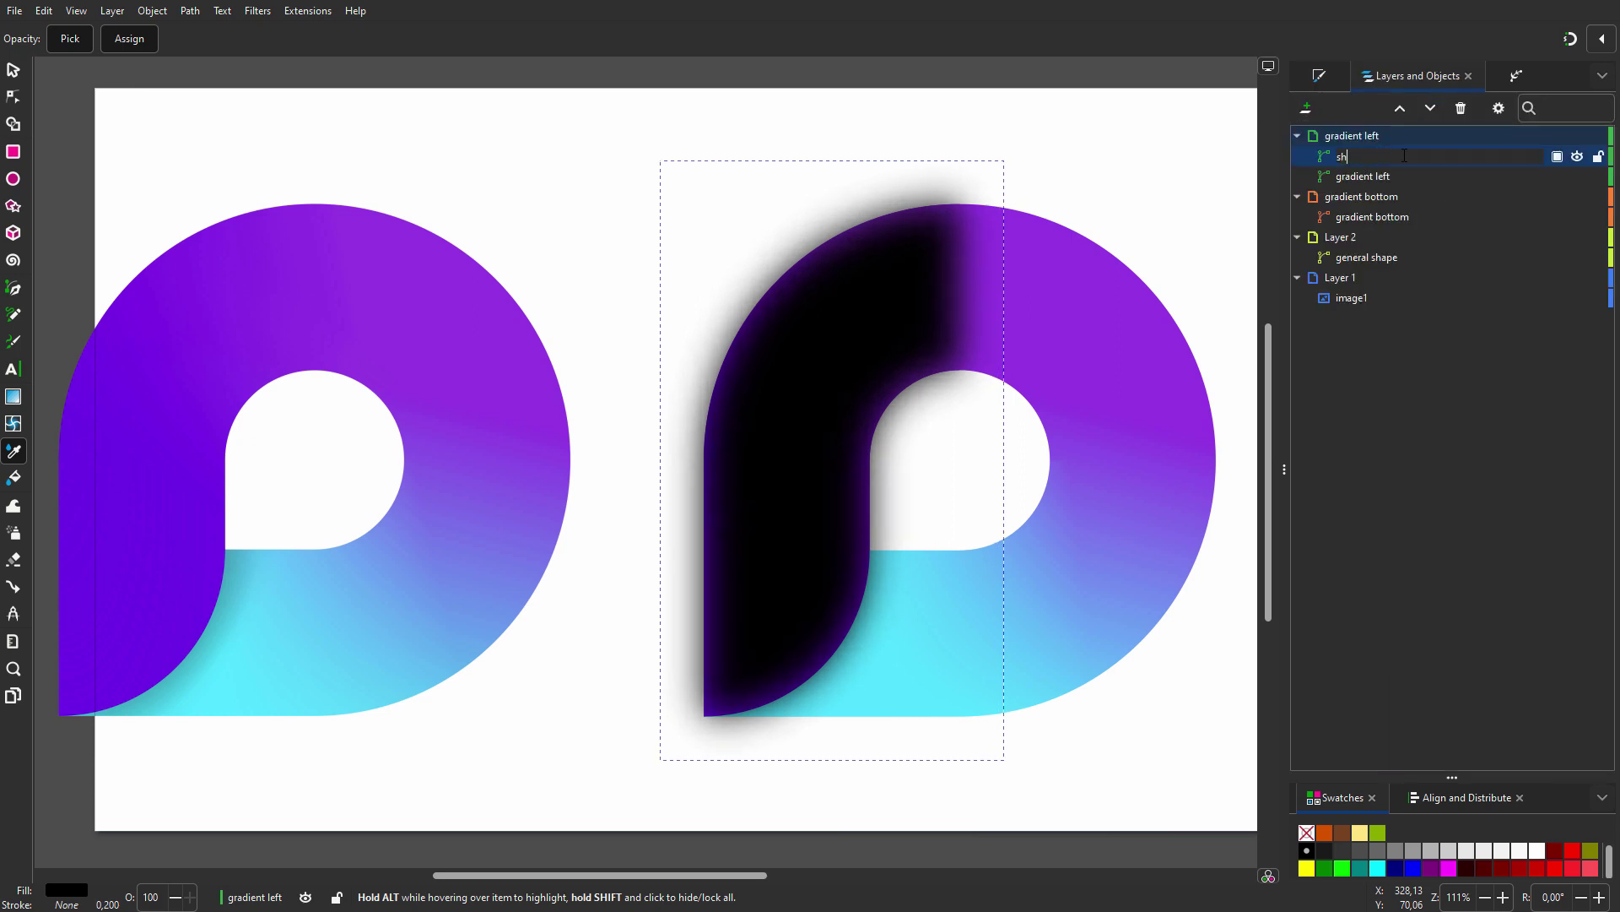
- Turn general shape into a clip group, move it into gradient left below the copy, and expand it
{"action": "right_click", "coordinate": [1411, 258]}
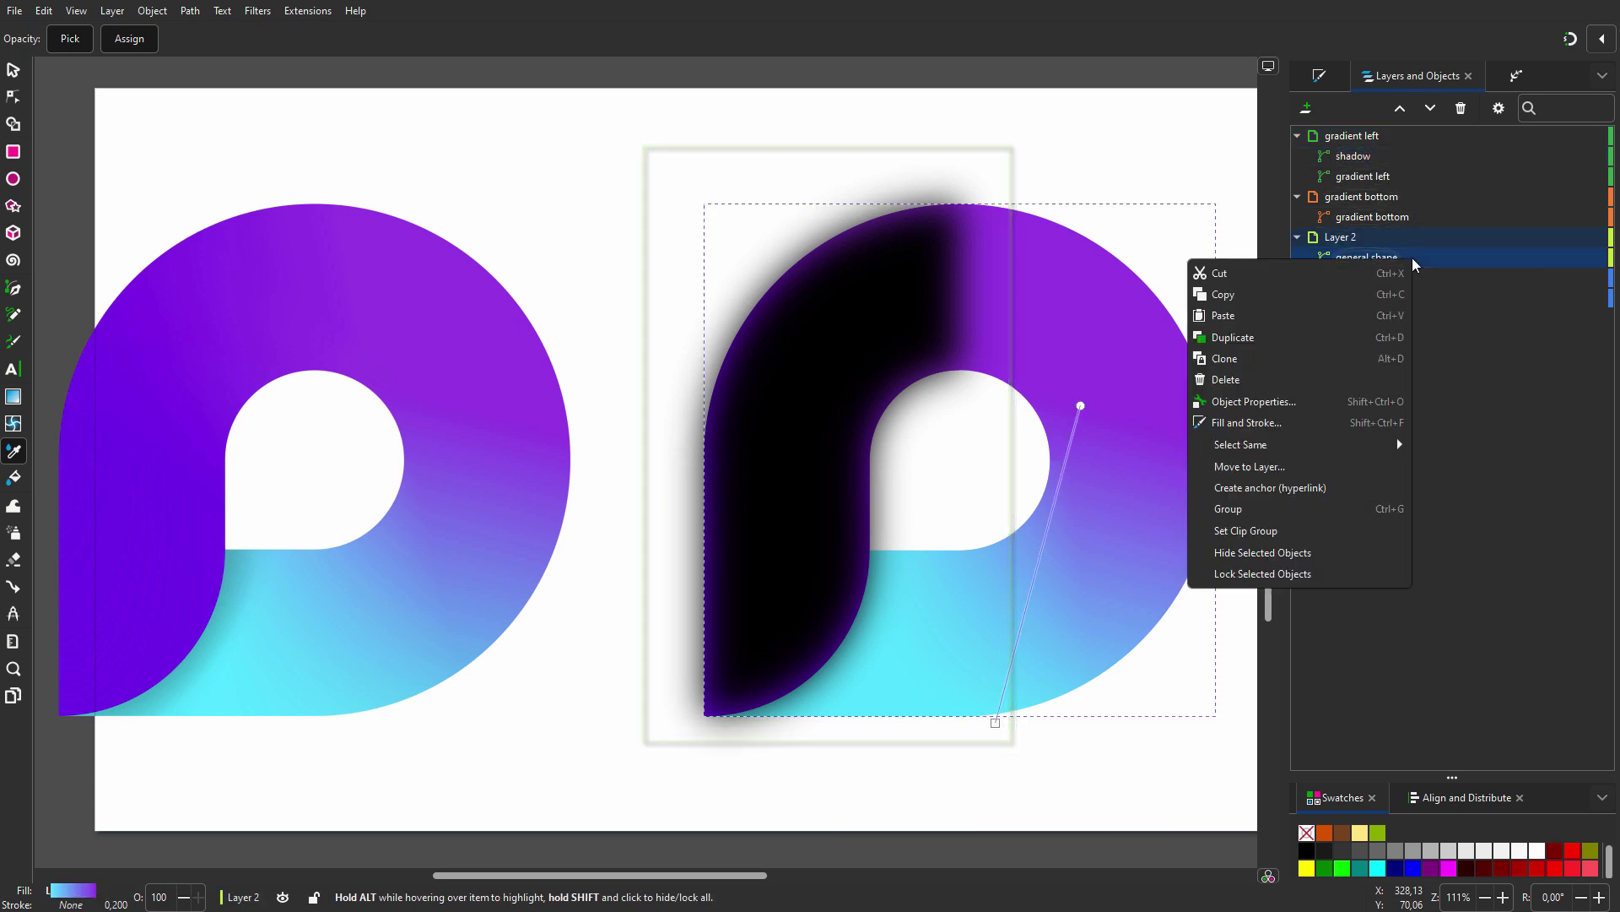
{"action": "left_click", "coordinate": [1303, 531]}
{"action": "left_click_drag", "start_coordinate": [1322, 257], "coordinate": [1382, 135]}
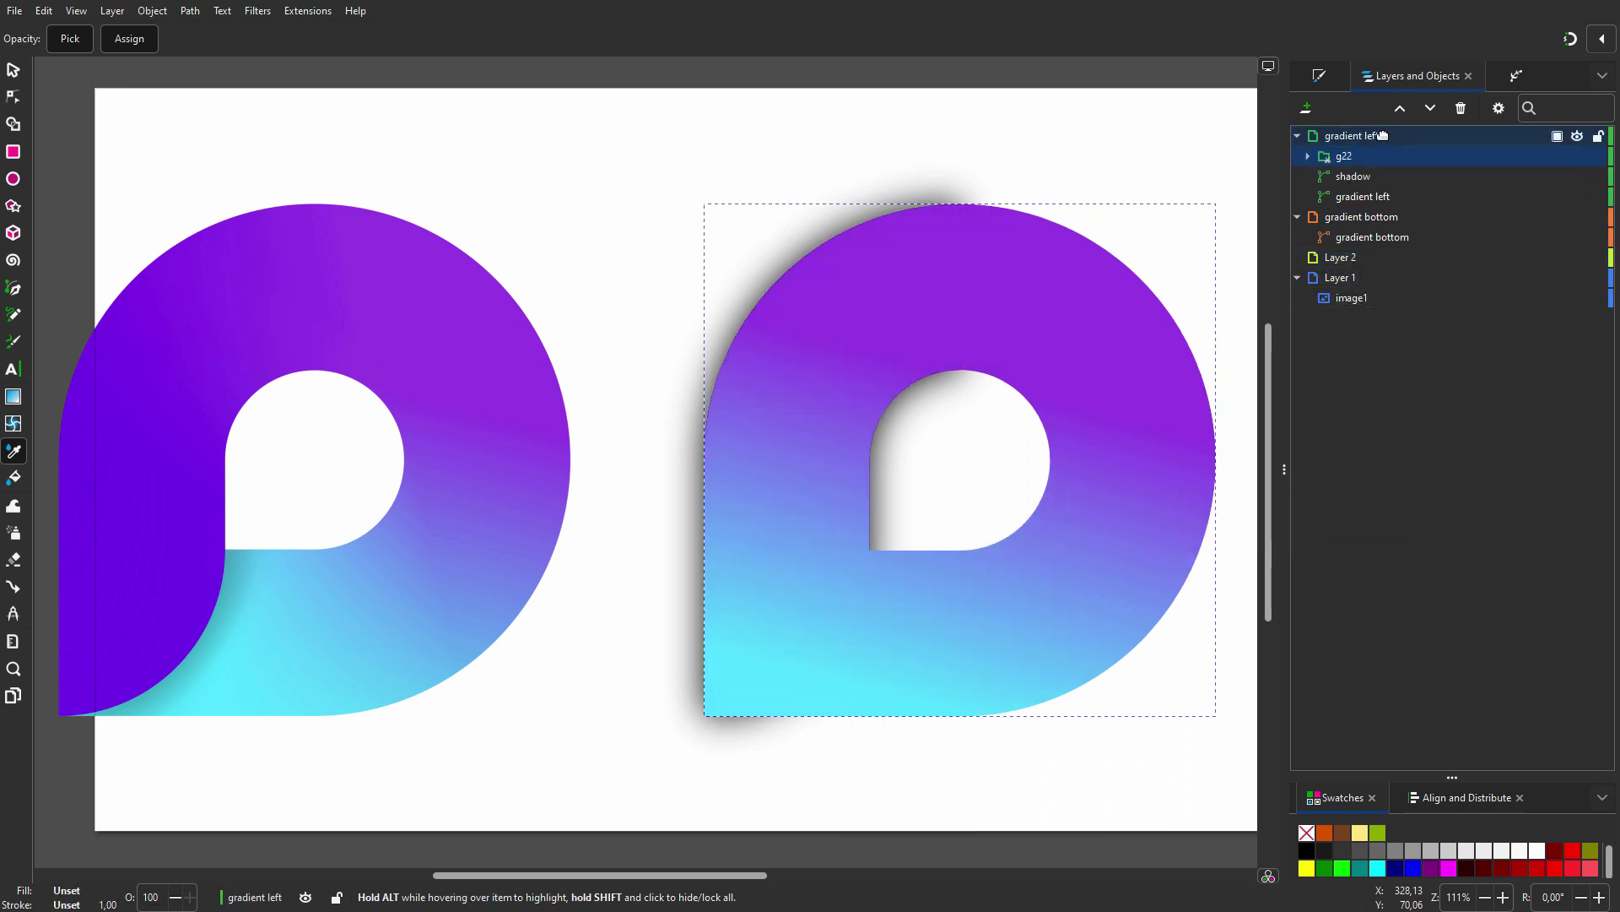
{"action": "left_click", "coordinate": [1428, 109]}
{"action": "left_click", "coordinate": [1428, 109]}
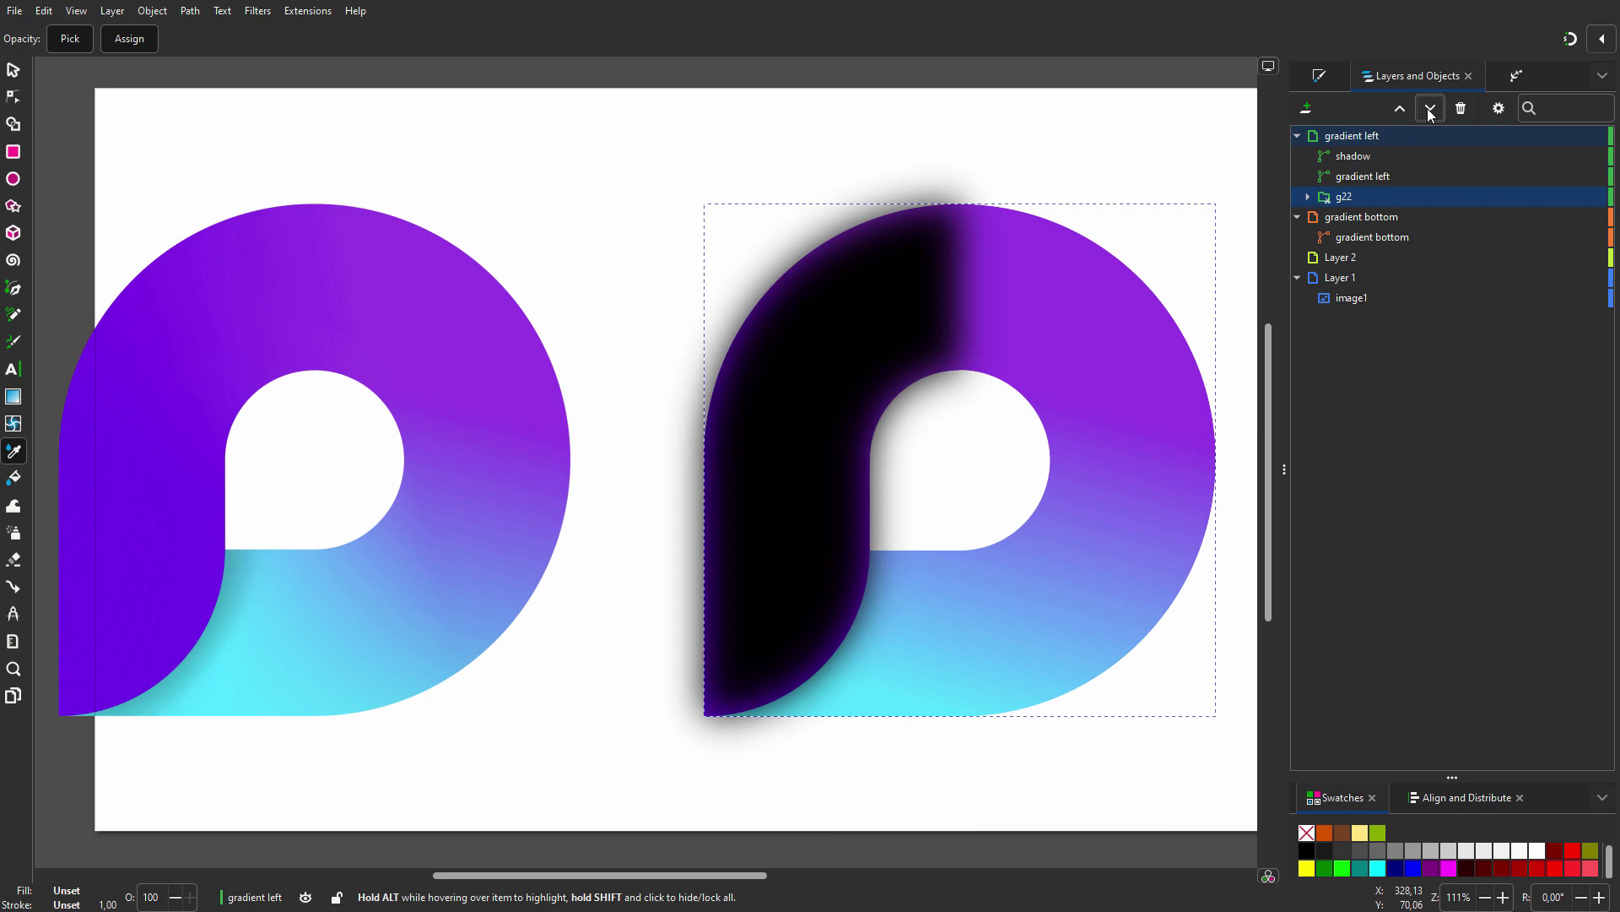
{"action": "left_click", "coordinate": [1309, 196]}
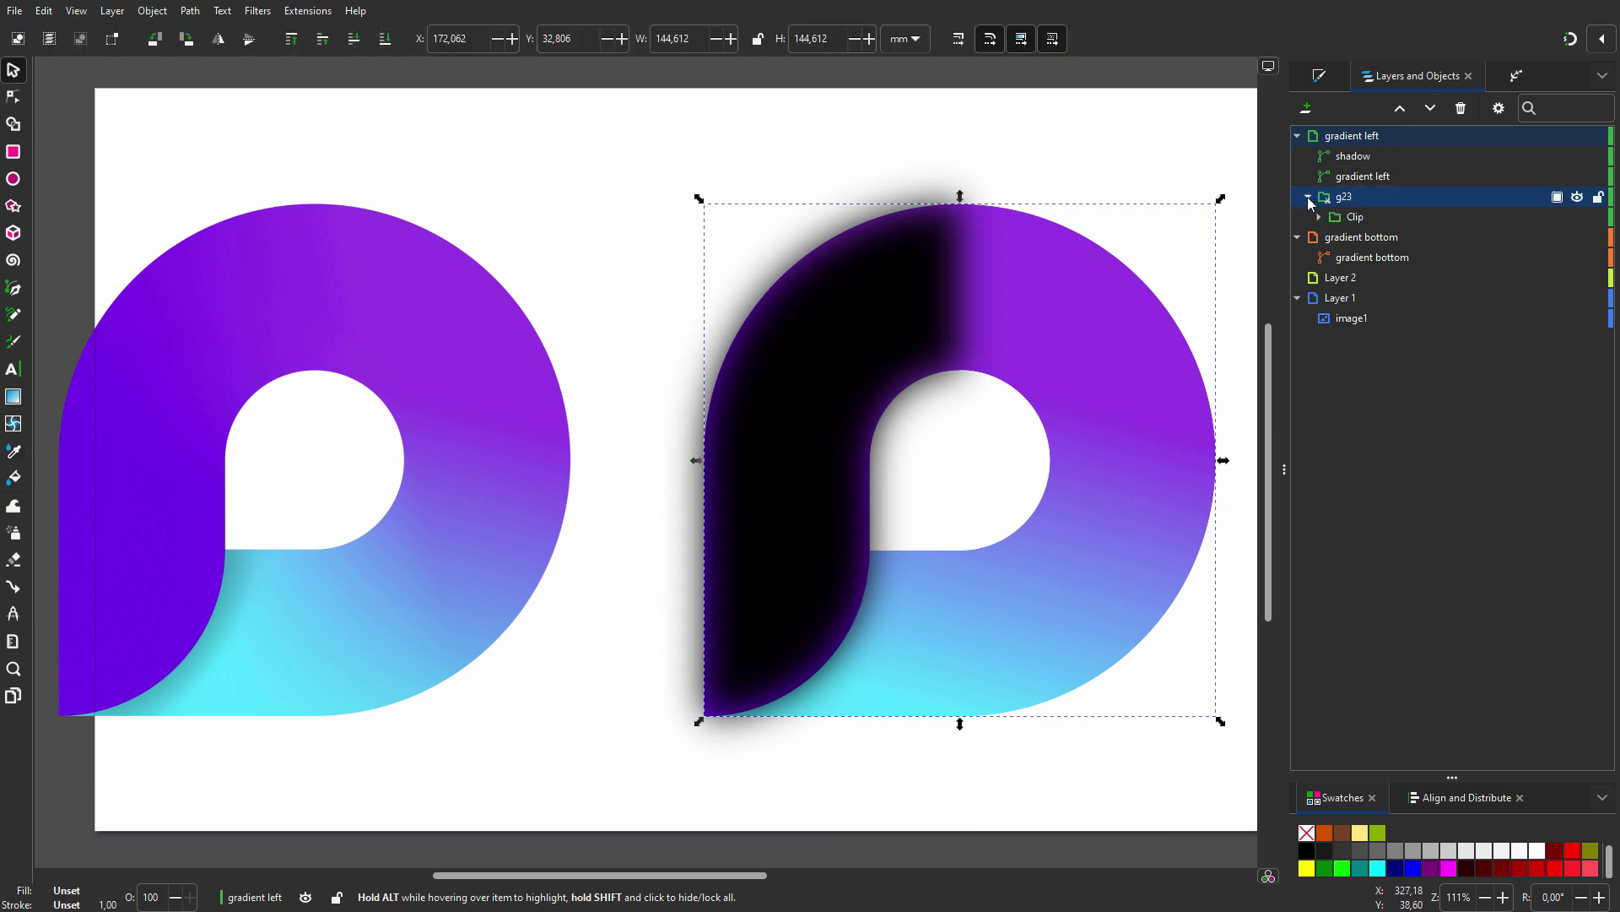
- Put the shadow inside the clip group and delete its top and inner-corner nodes
{"action": "left_click_drag", "start_coordinate": [1355, 157], "coordinate": [1371, 213]}
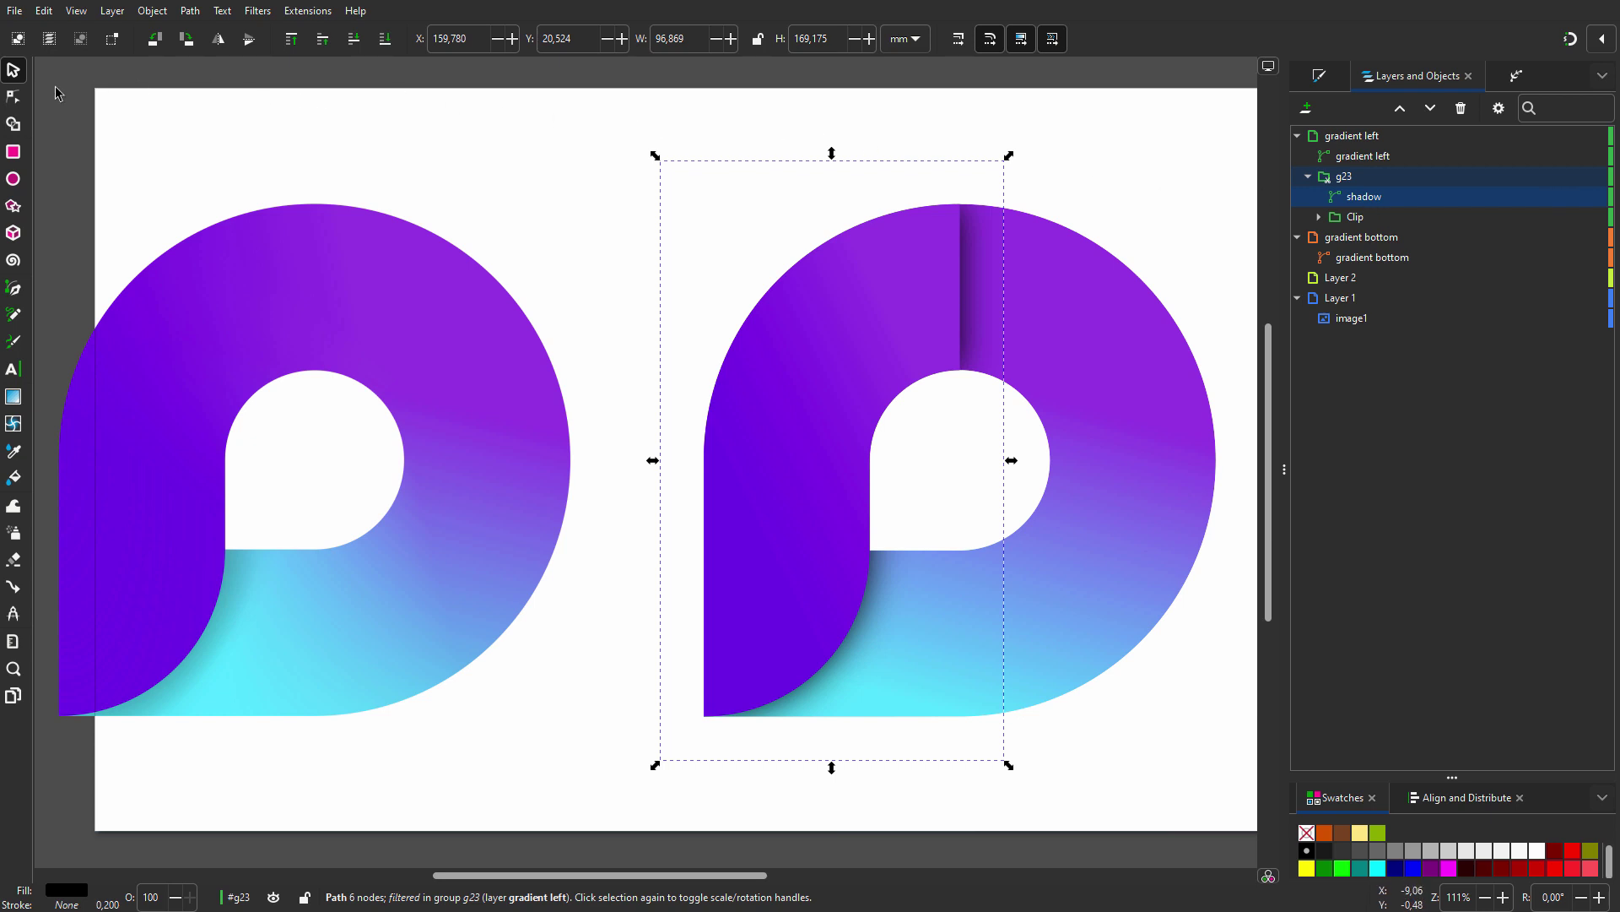
{"action": "left_click", "coordinate": [14, 98]}
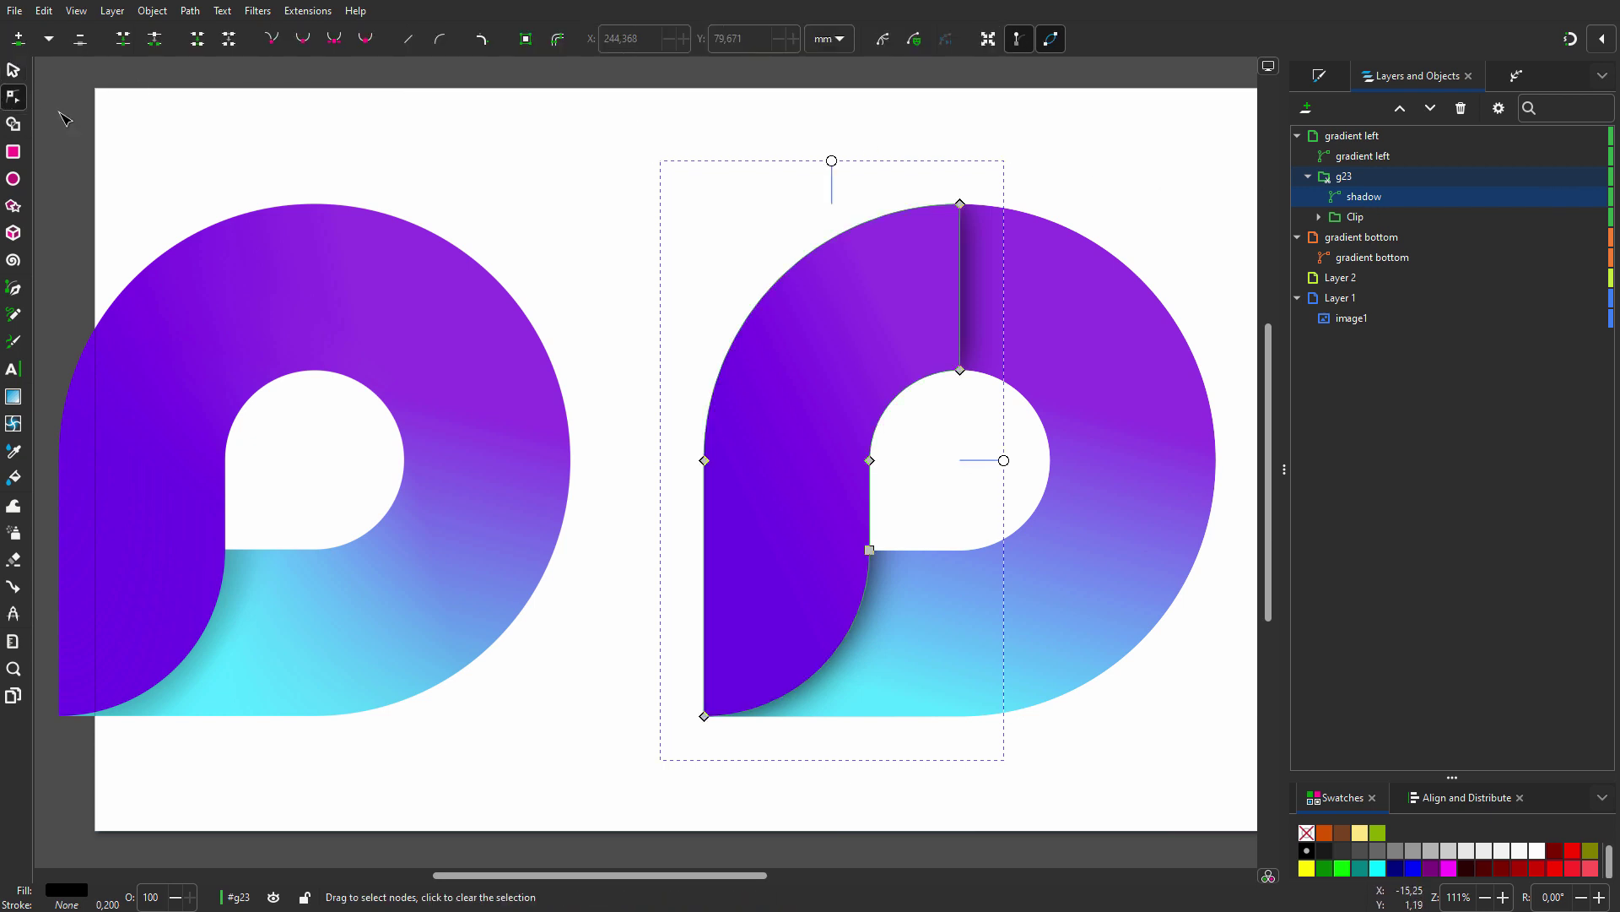
{"action": "left_click", "coordinate": [965, 209], "text": "ctrl+alt"}
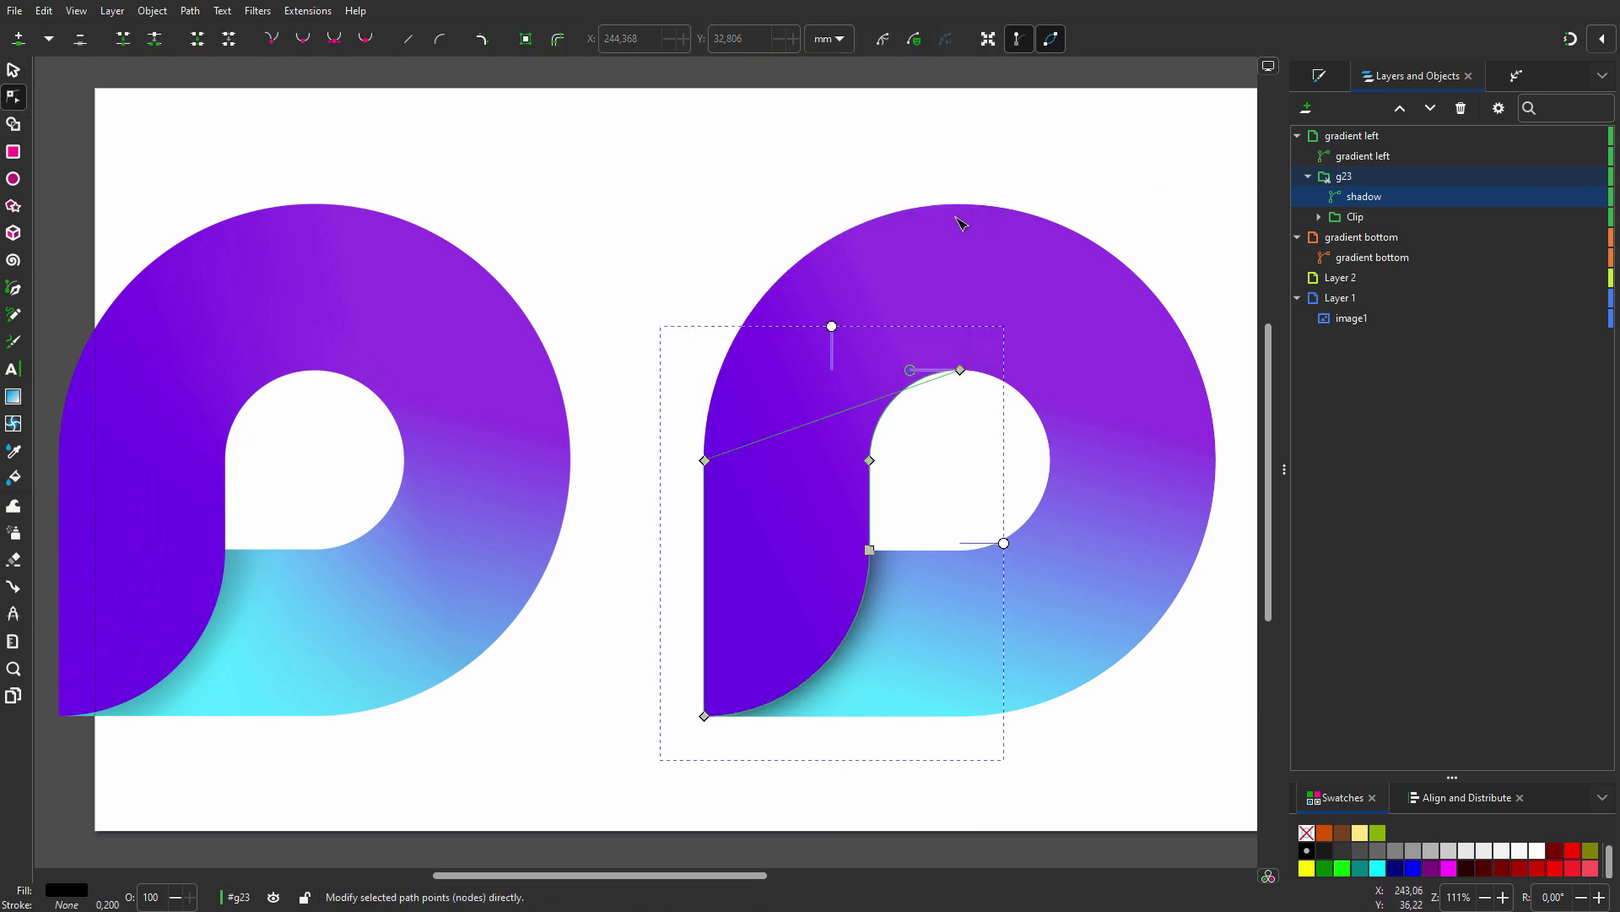
{"action": "left_click", "coordinate": [963, 372], "text": "ctrl+alt"}
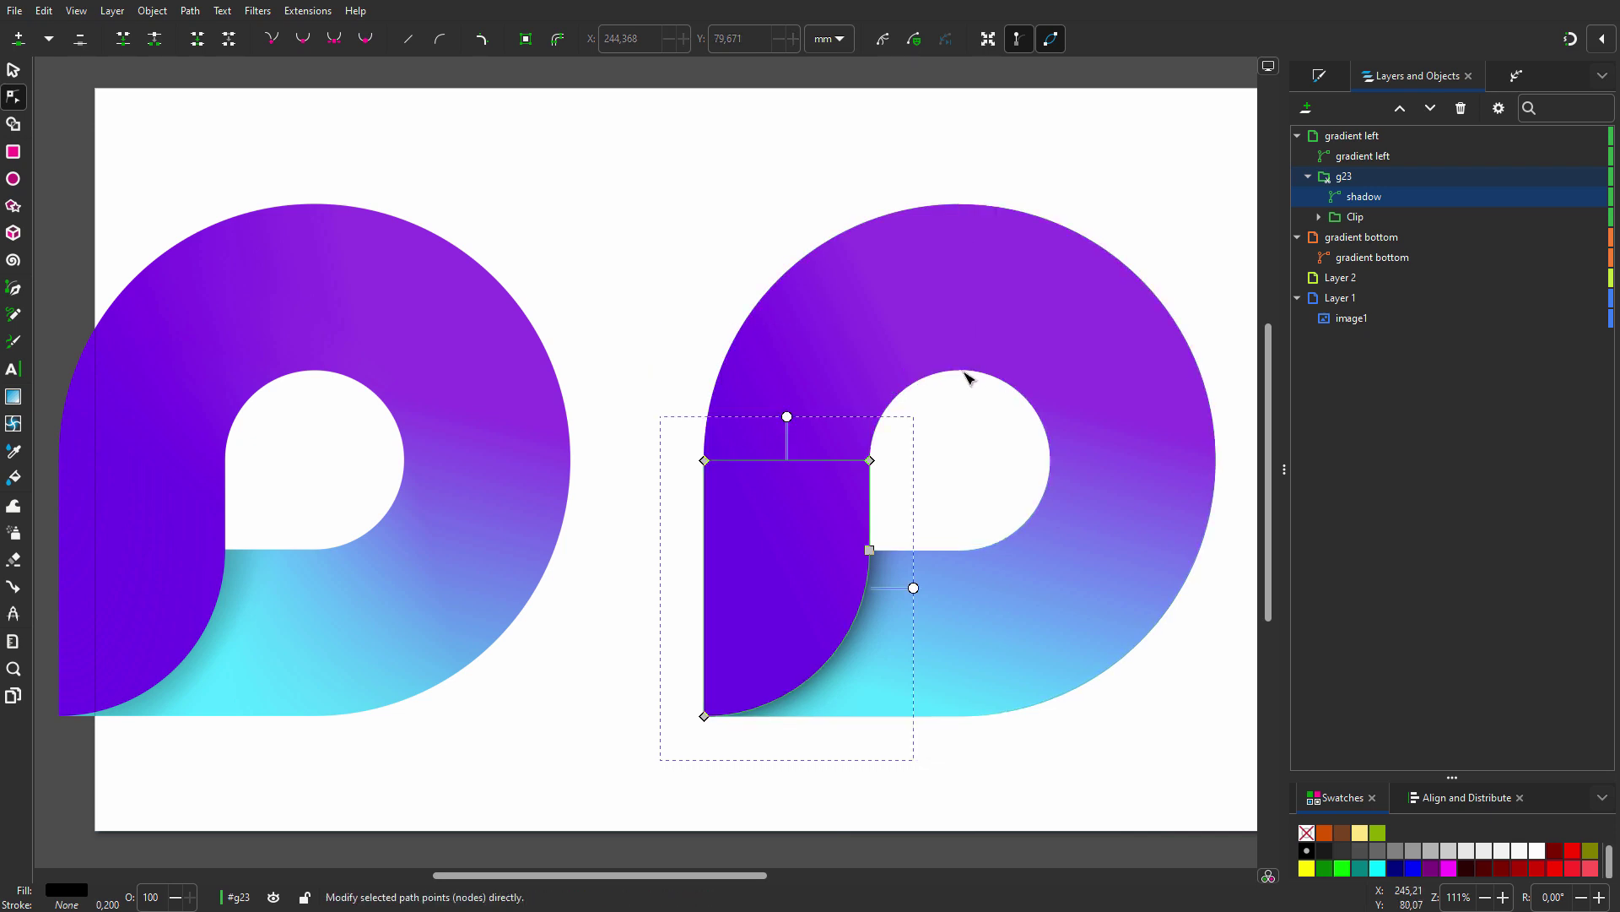
{"action": "key", "text": "s"}
{"action": "left_click", "coordinate": [702, 203]}
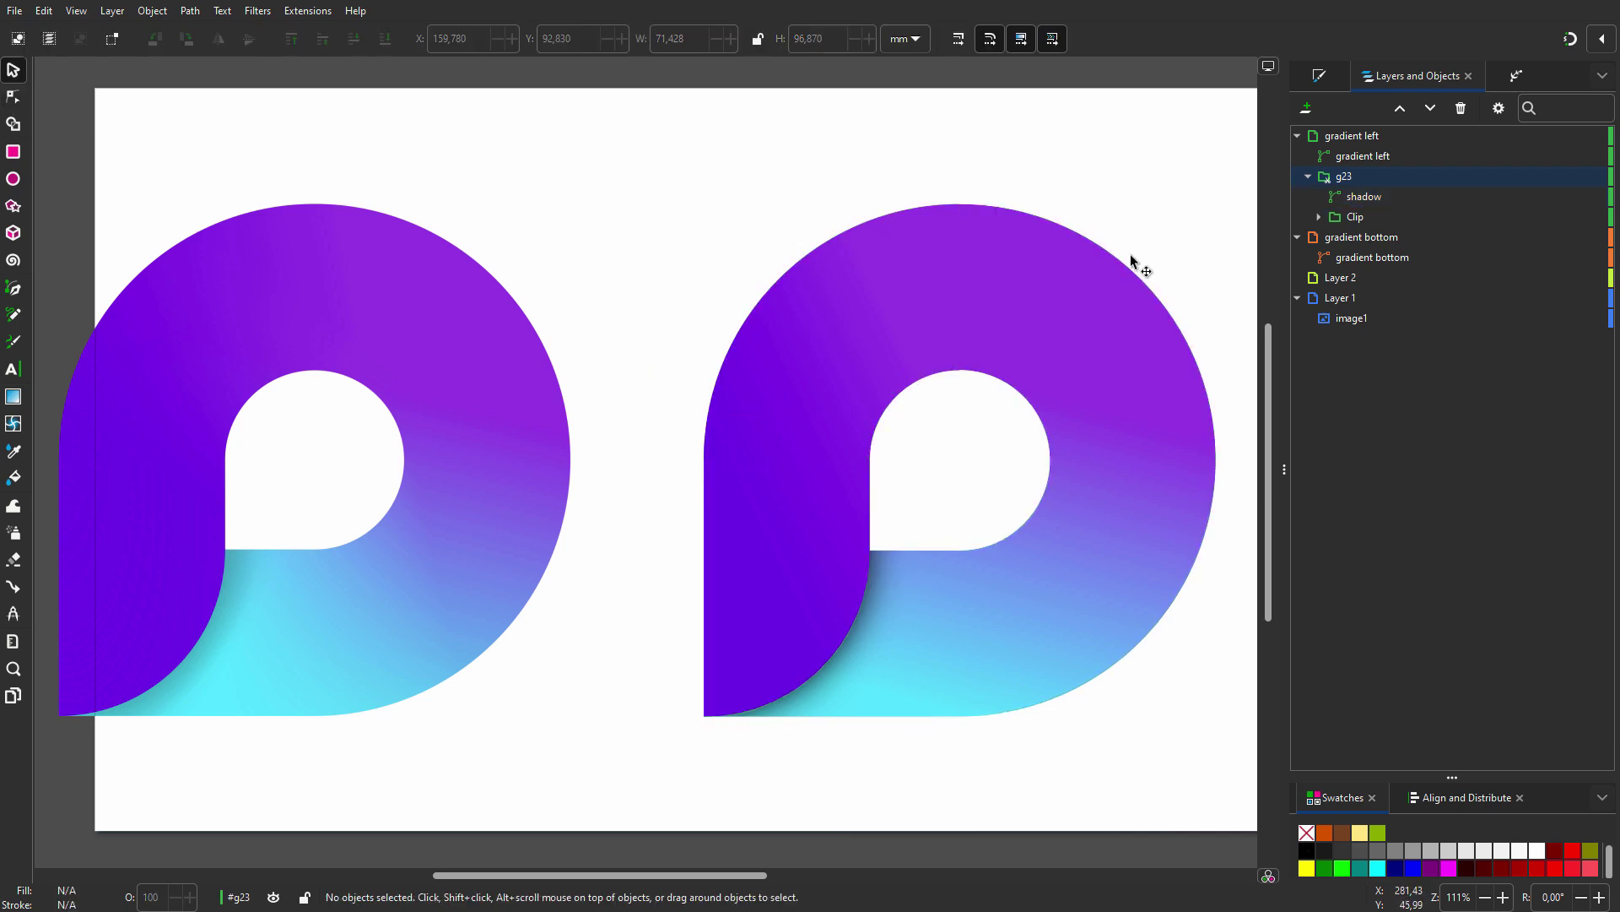
- Move gradient bottom into the group under shadow, then delete the empty gradient bottom layer and Layer 2
{"action": "left_click", "coordinate": [1519, 257]}
{"action": "left_click_drag", "start_coordinate": [1370, 260], "coordinate": [1390, 216]}
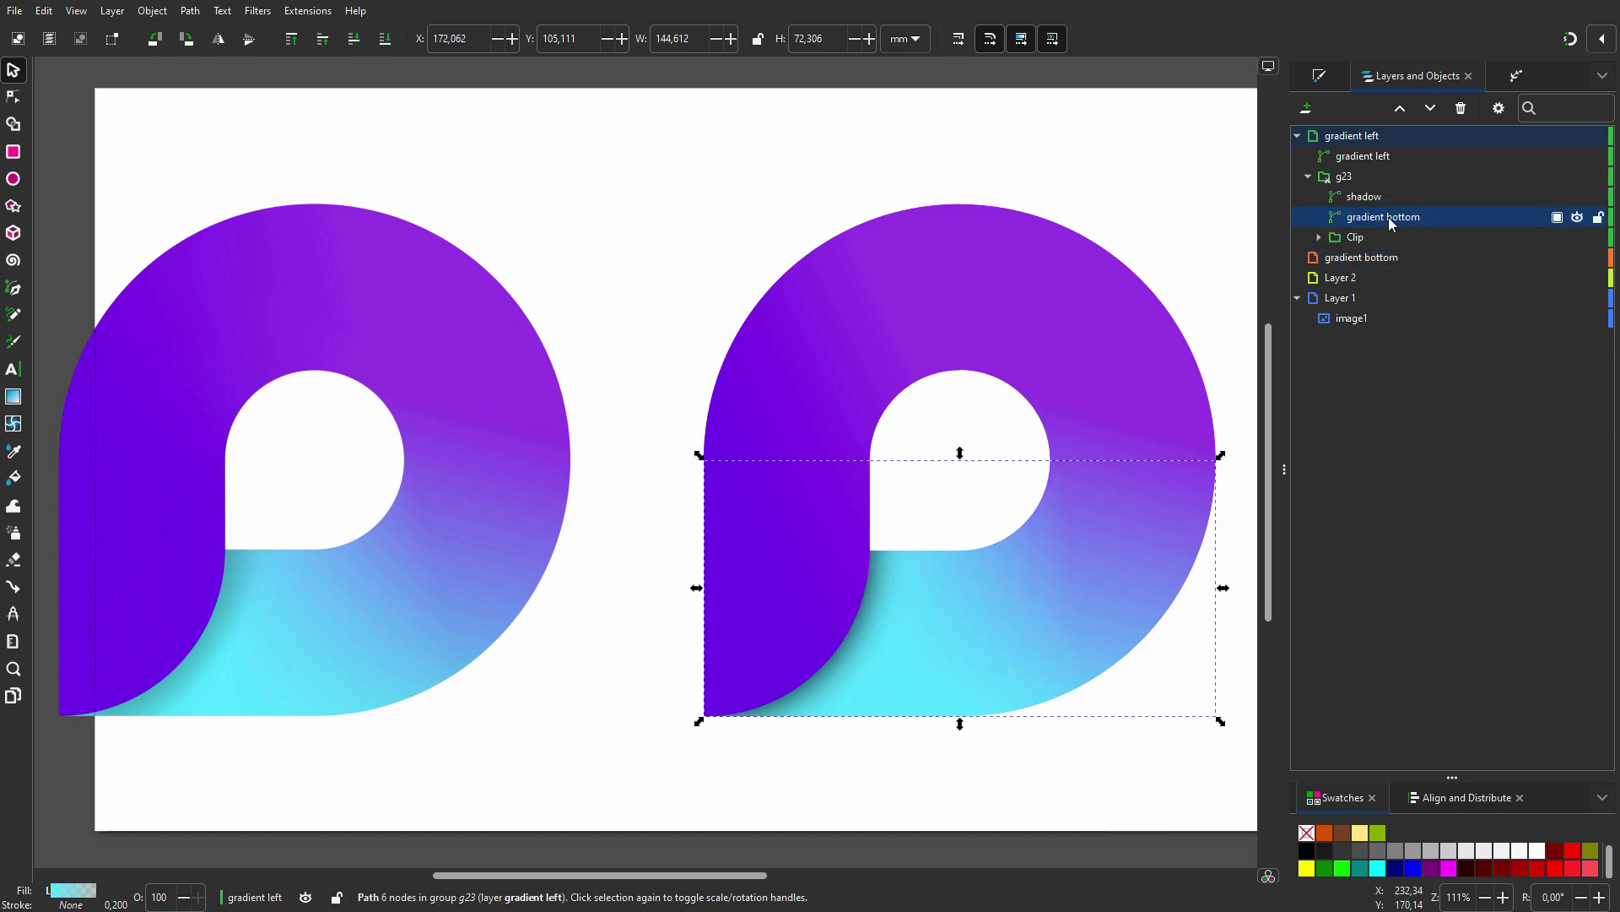
{"action": "left_click", "coordinate": [1411, 256]}
{"action": "left_click", "coordinate": [1461, 108]}
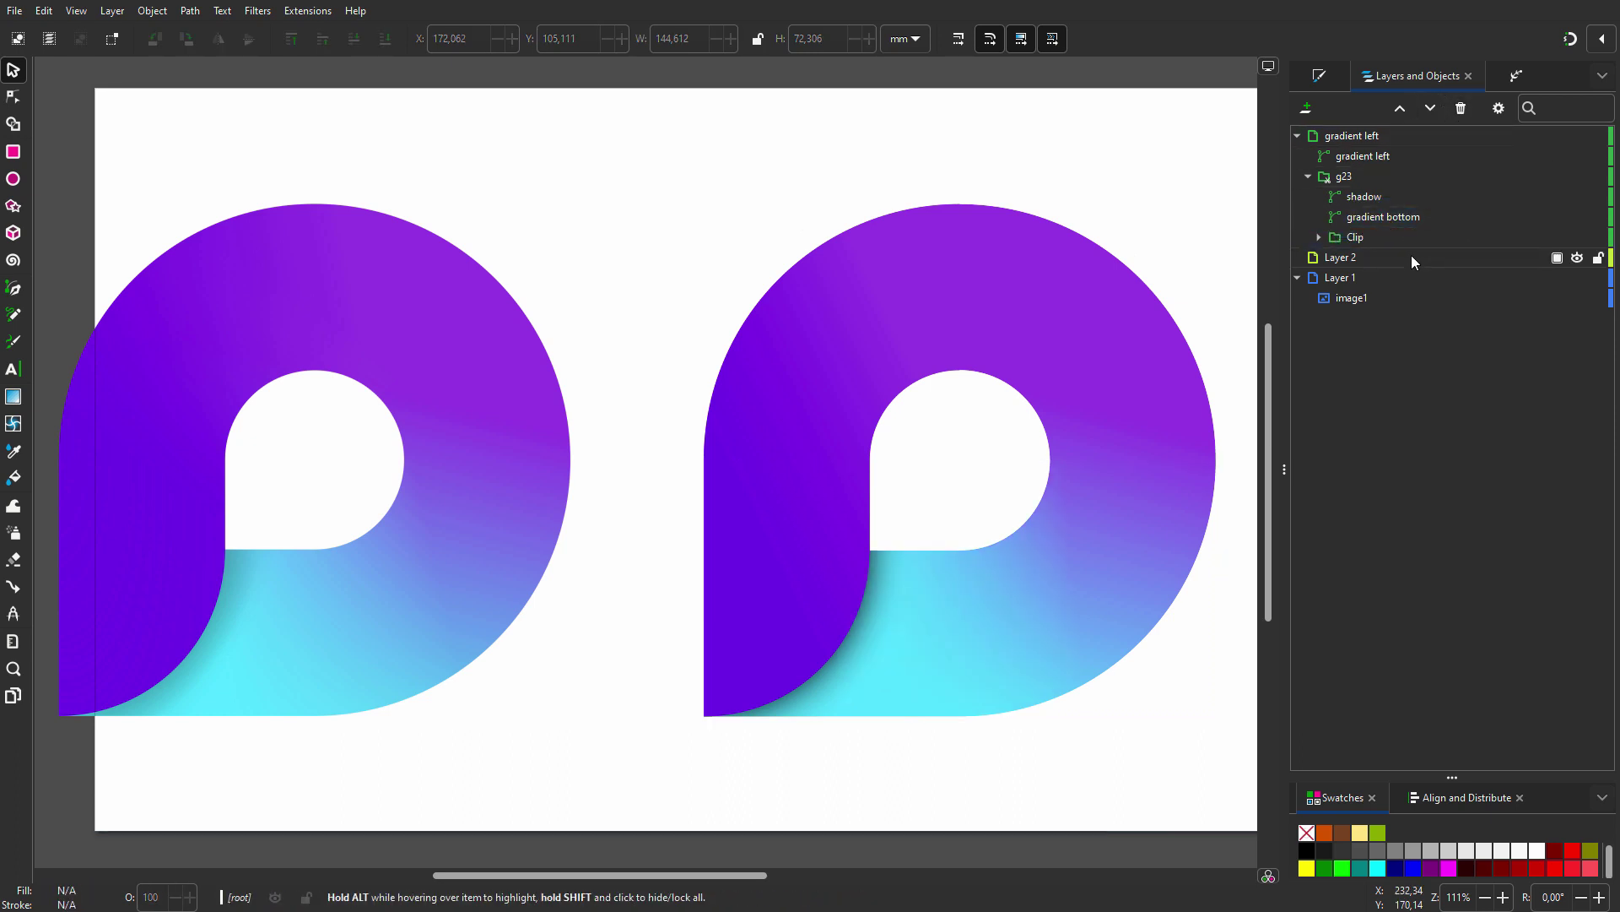
{"action": "left_click", "coordinate": [1411, 256]}
{"action": "left_click", "coordinate": [1461, 108]}
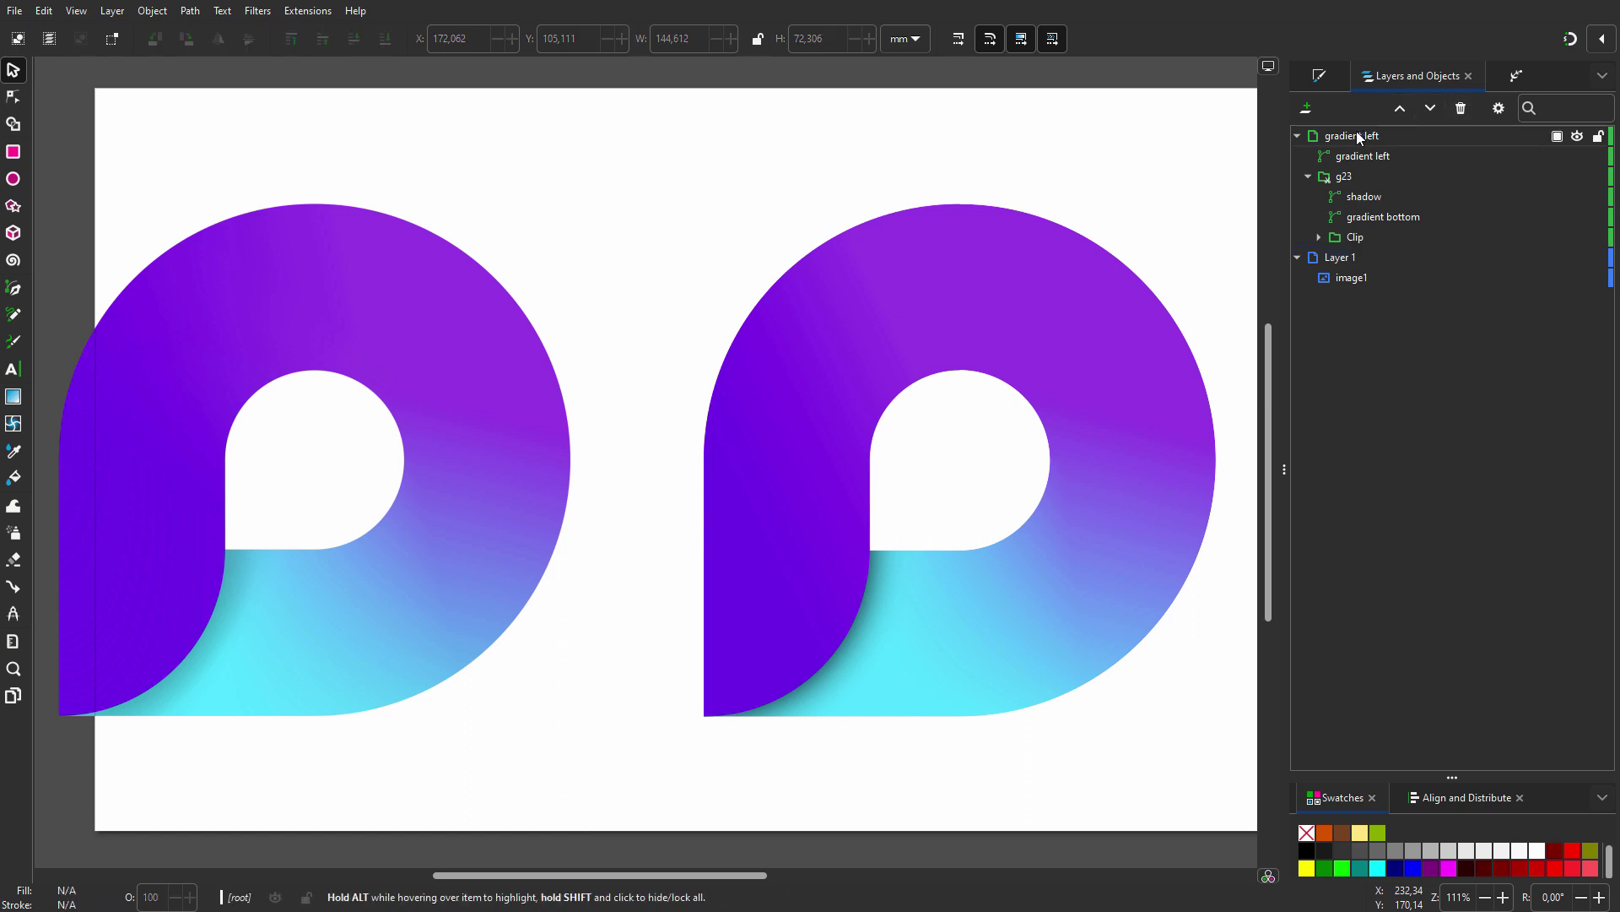